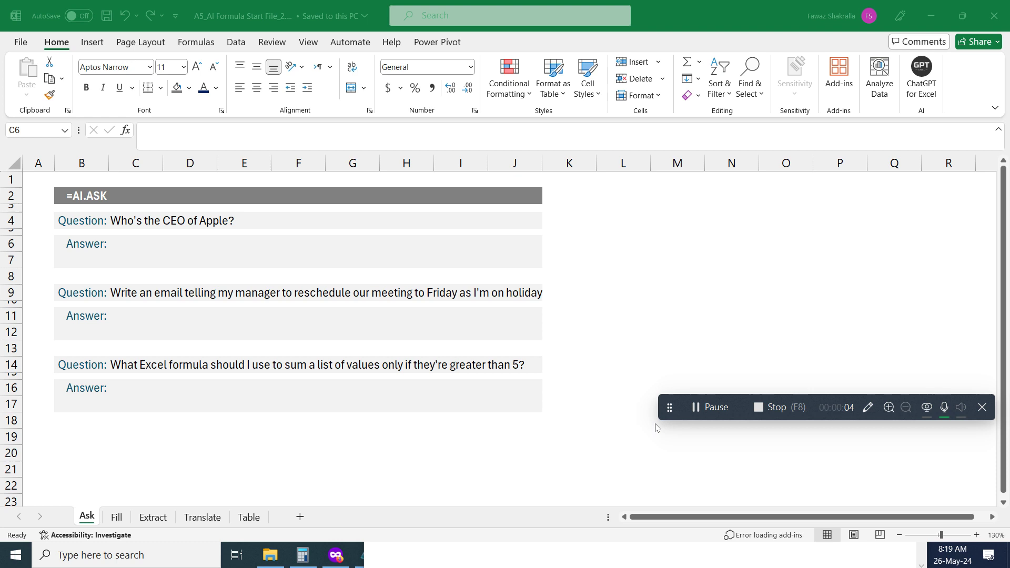
# Move the recorder toolbar aside and focus the empty untitled Notepad document
pyautogui.moveTo(669, 408); pyautogui.dragTo(693, 455)
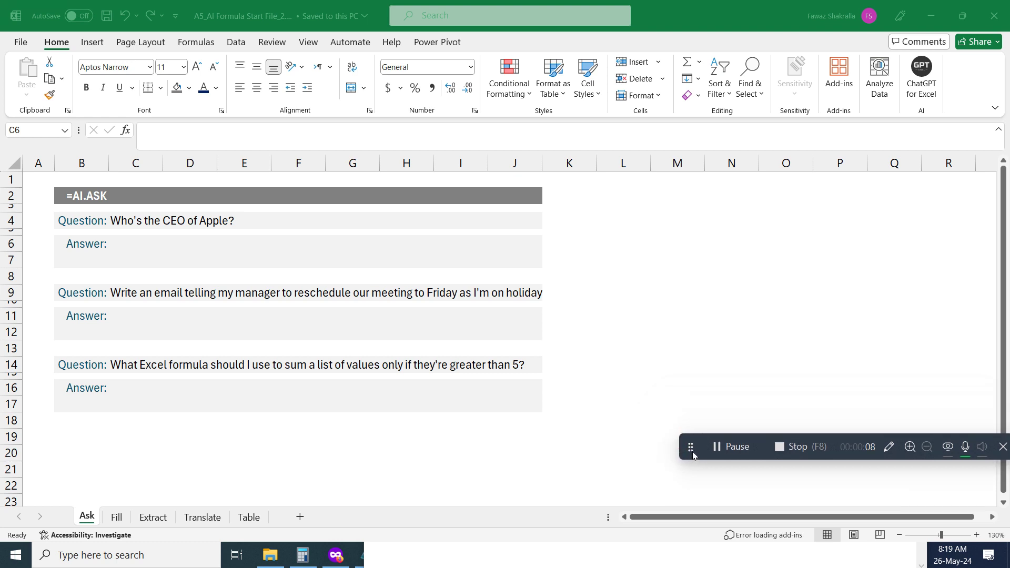
pyautogui.moveTo(693, 455); pyautogui.dragTo(694, 516)
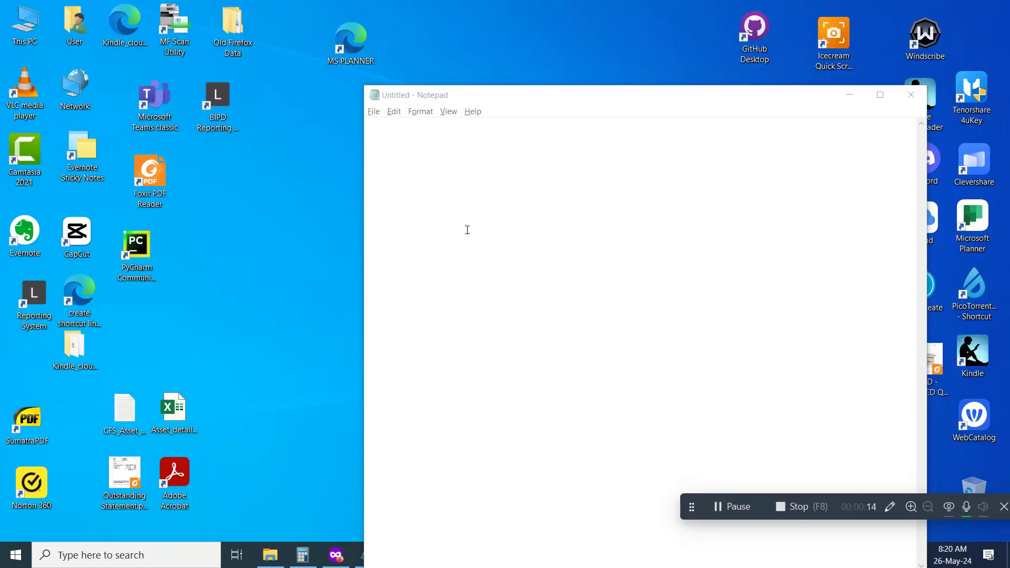
pyautogui.click(447, 185)
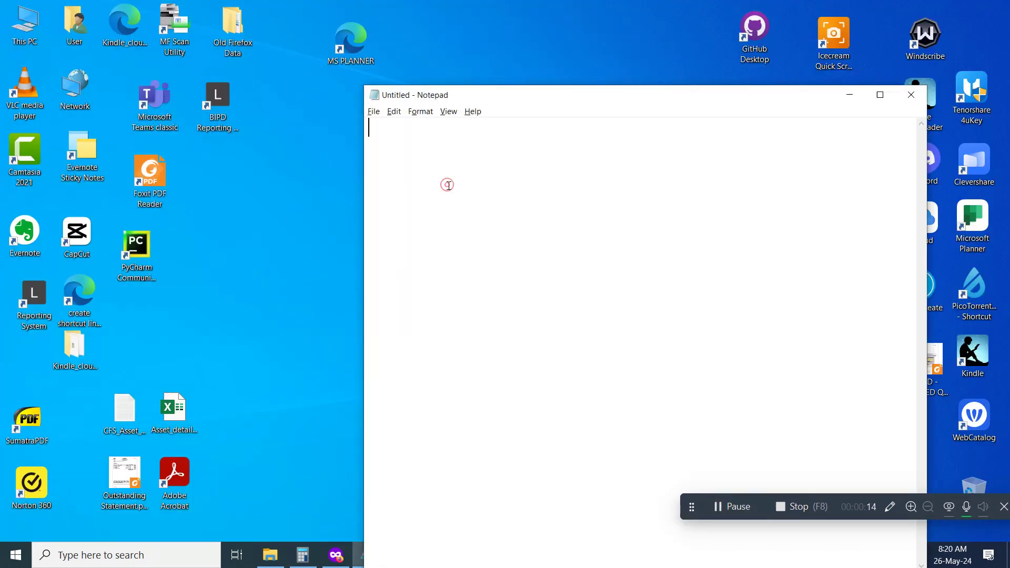
# Type the heading 'How to use AI within Excel - ChatGPT.' followed by blank lines
pyautogui.press('Return')
pyautogui.write('How to use AI within Excel')
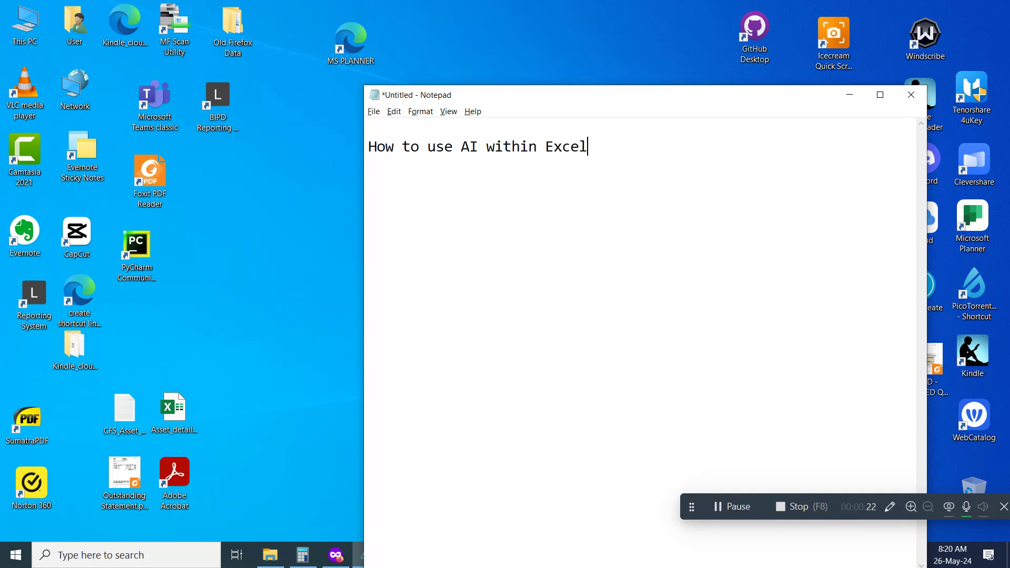
pyautogui.write(' of')
pyautogui.press('BackSpace')
pyautogui.press('BackSpace')
pyautogui.press('BackSpace')
pyautogui.press('BackSpace')
pyautogui.write('- ChatGPT.')
pyautogui.press('Return')
pyautogui.press('Return')
# Move and shrink the Notepad window, then minimize it
pyautogui.moveTo(475, 95); pyautogui.dragTo(465, 74)
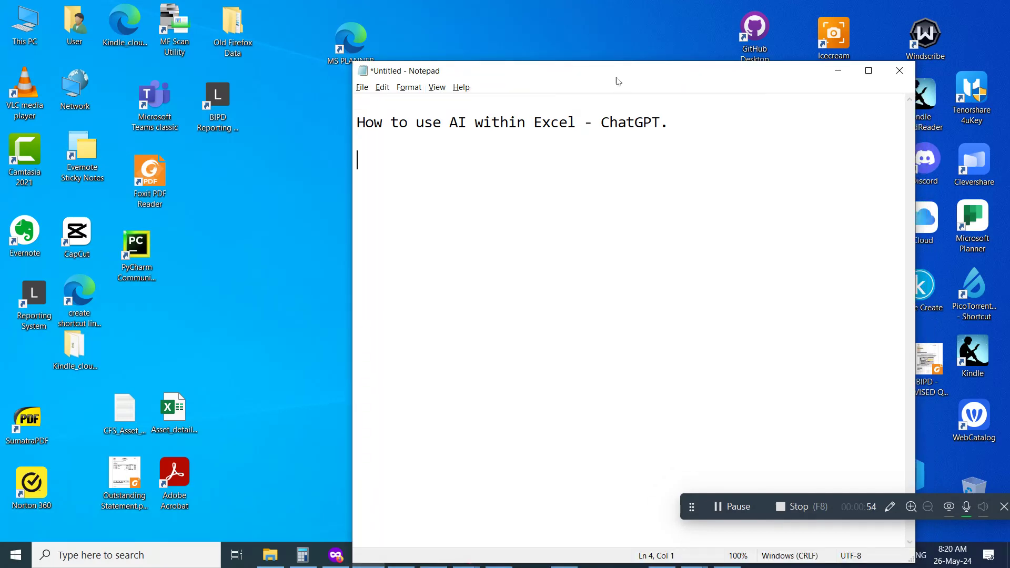
pyautogui.moveTo(353, 63); pyautogui.dragTo(573, 249)
pyautogui.moveTo(703, 262); pyautogui.dragTo(484, 124)
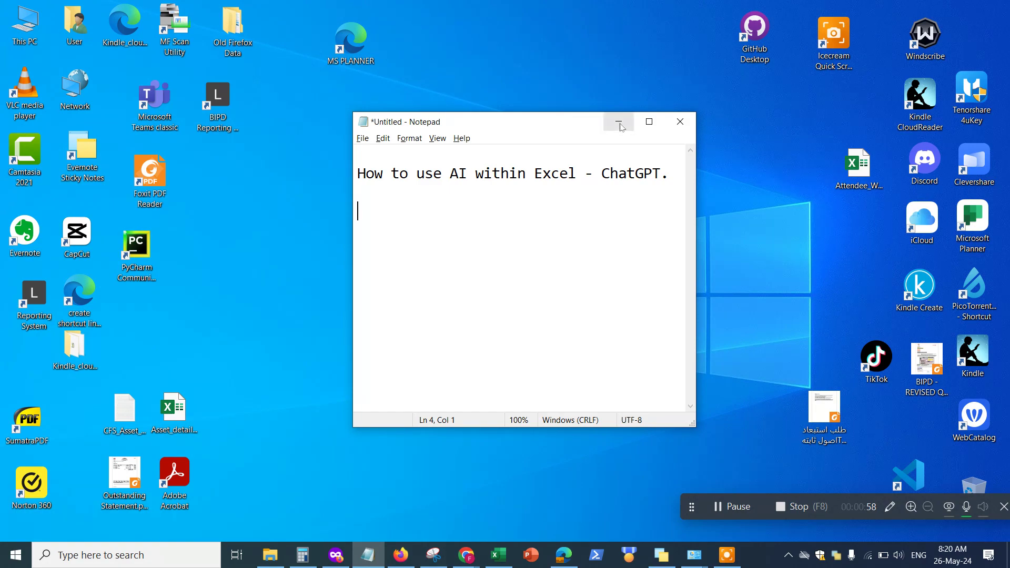
pyautogui.click(618, 124)
# Return to the Excel workbook and select an empty cell below the questions
pyautogui.click(499, 555)
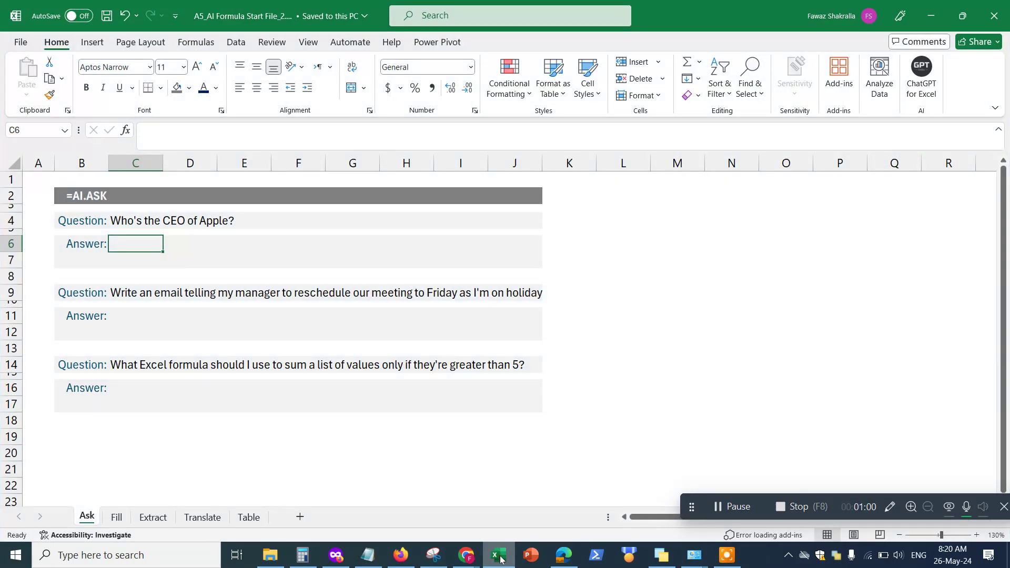
pyautogui.click(203, 408)
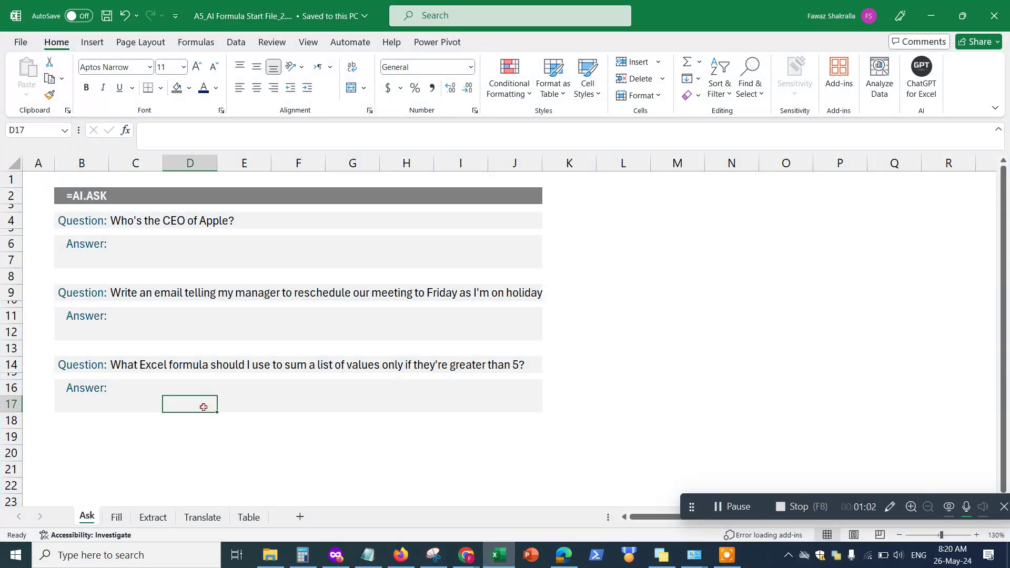
pyautogui.click(242, 425)
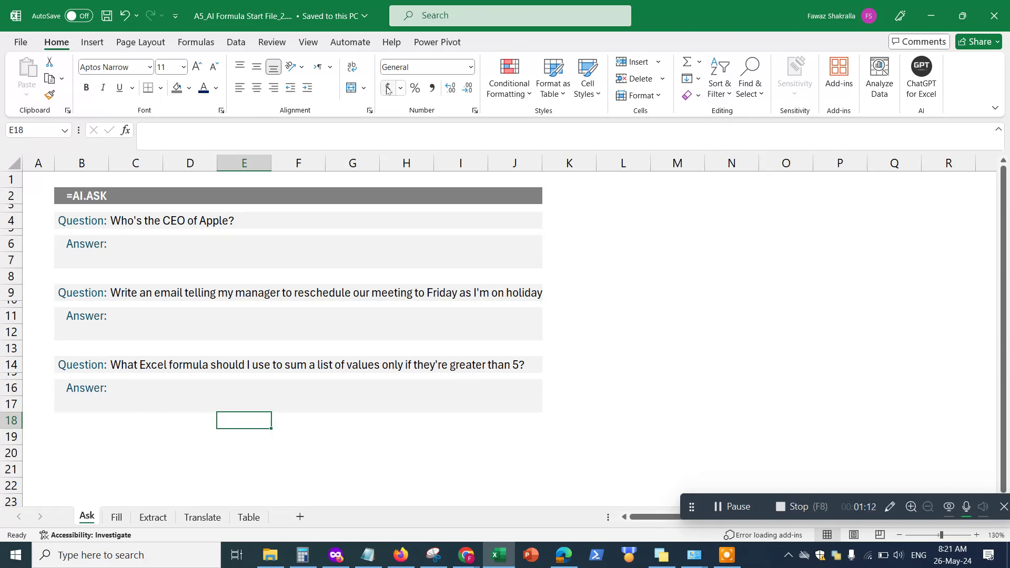
# Search the installed add-ins for 'chat', clear the search, and open the full add-in store
pyautogui.click(839, 73)
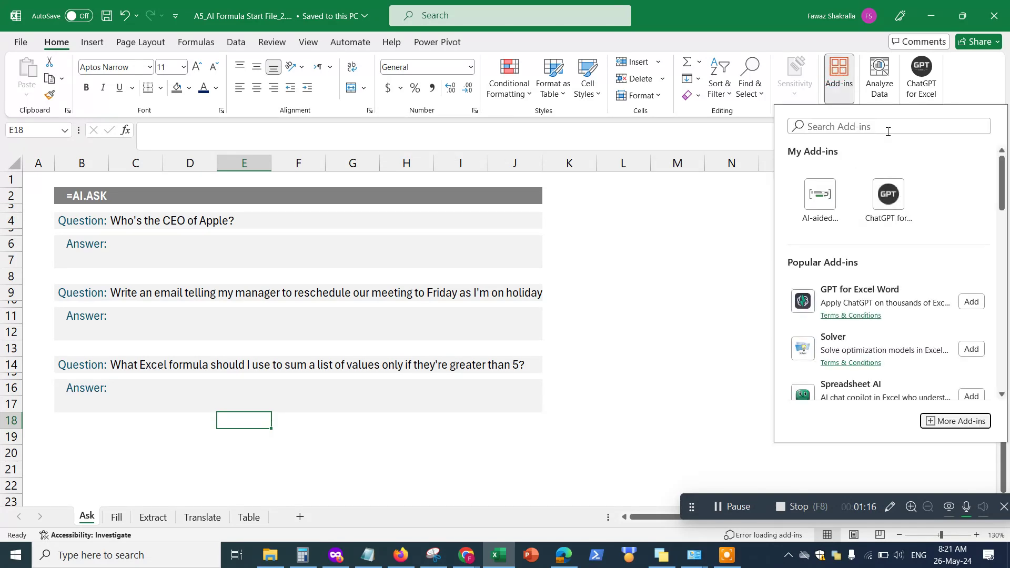
pyautogui.click(882, 127)
pyautogui.write('chat')
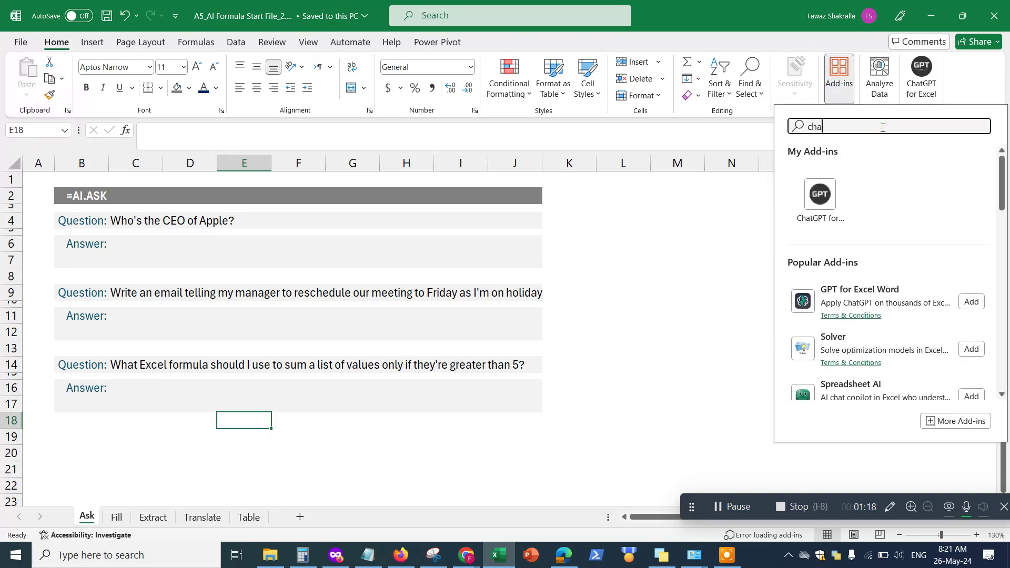
pyautogui.press('BackSpace')
pyautogui.press('BackSpace')
pyautogui.press('BackSpace')
pyautogui.press('BackSpace')
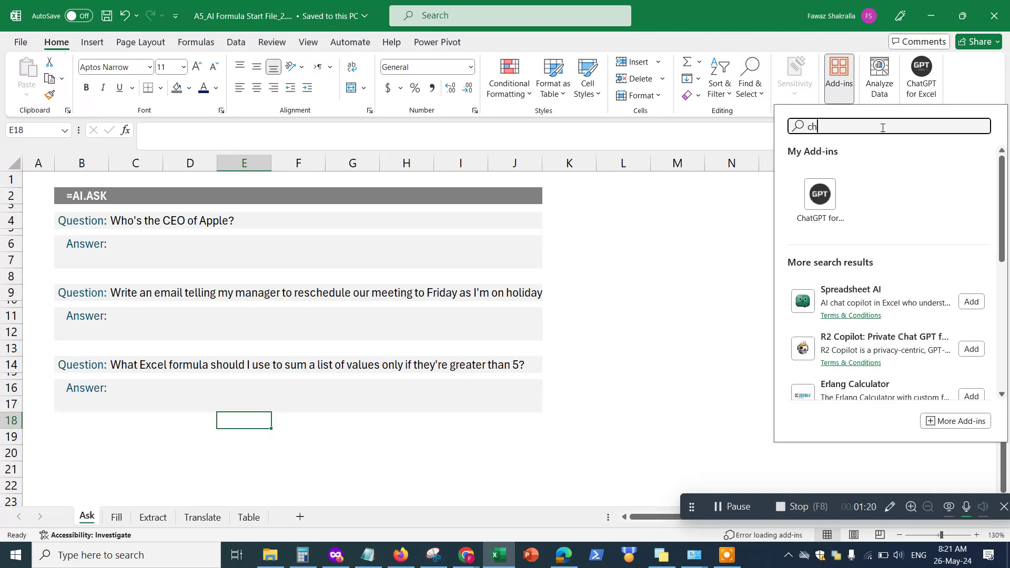
pyautogui.click(959, 421)
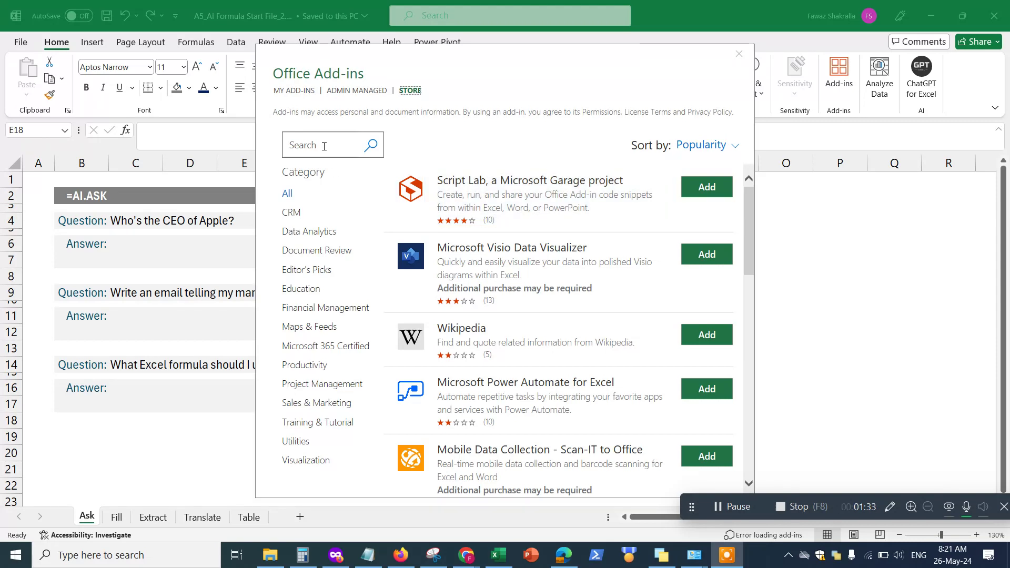
# Search the add-in store for 'chatgpt for excel', review the results, and close the store
pyautogui.click(324, 146)
pyautogui.write('ch')
pyautogui.write('atgpt')
pyautogui.write(' for excel')
pyautogui.press('BackSpace')
pyautogui.write('l')
pyautogui.press('Return')
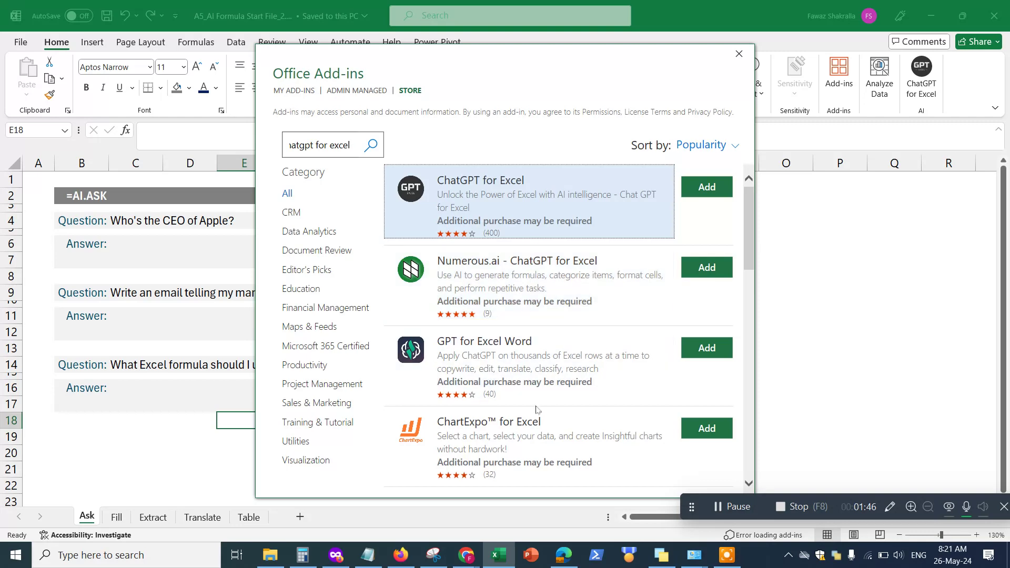
pyautogui.scroll(-2, 599, 413)
pyautogui.scroll(2, 483, 274)
pyautogui.click(739, 53)
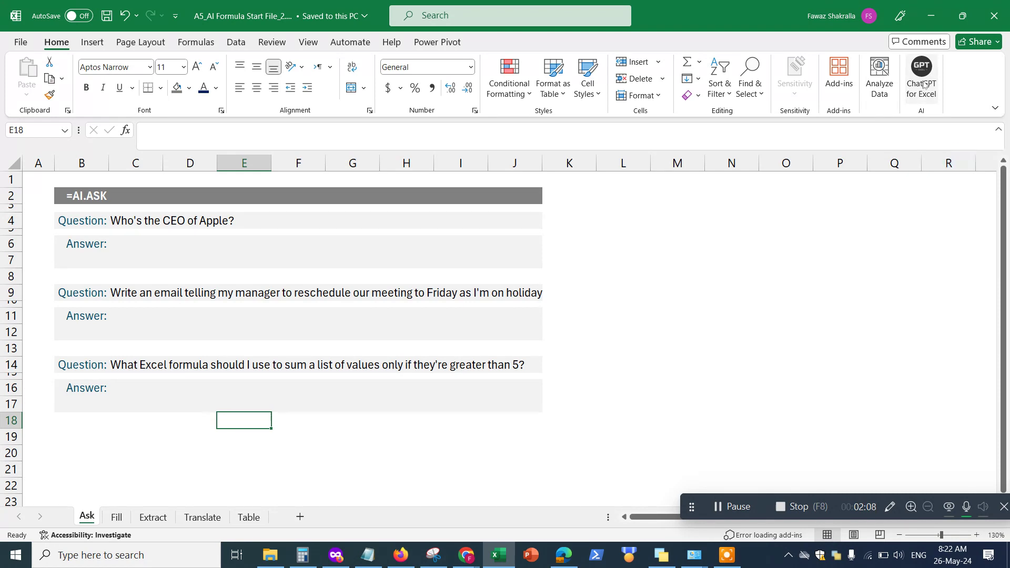
pyautogui.click(926, 84)
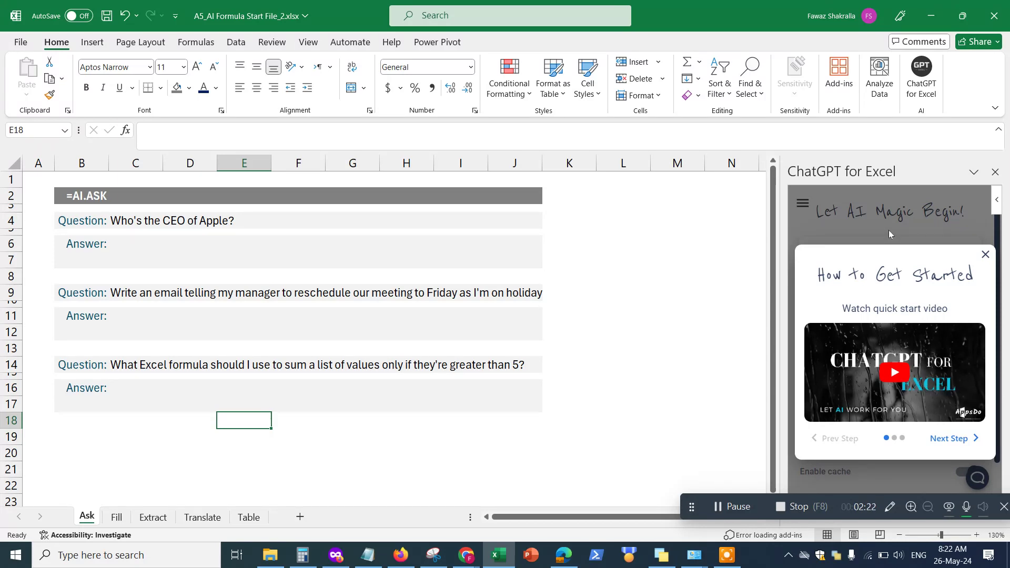
pyautogui.click(994, 174)
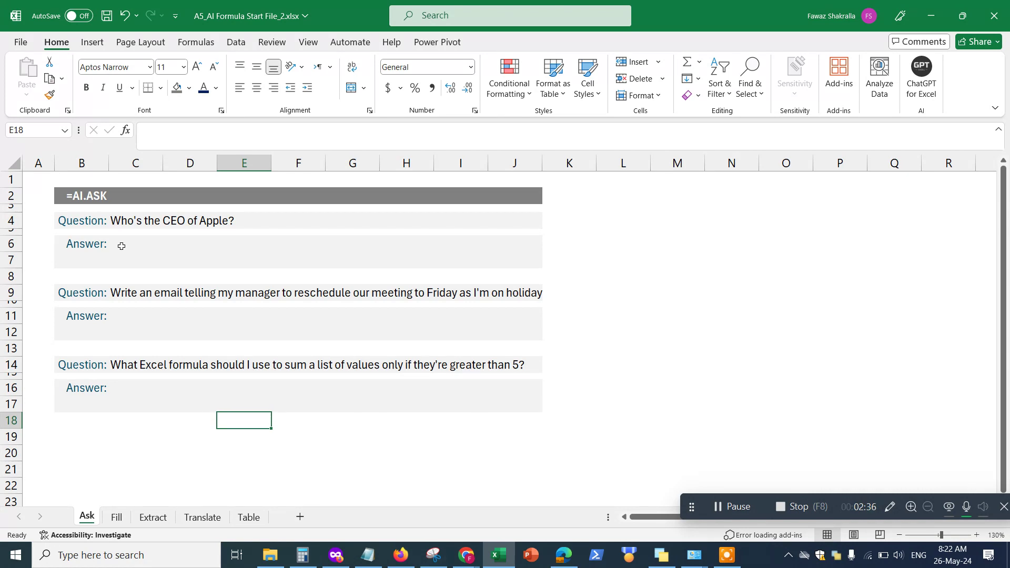
# Enter =AI.ASK(C4) in C6 so it returns 'The CEO of Apple is Tim Cook.'
pyautogui.click(121, 246)
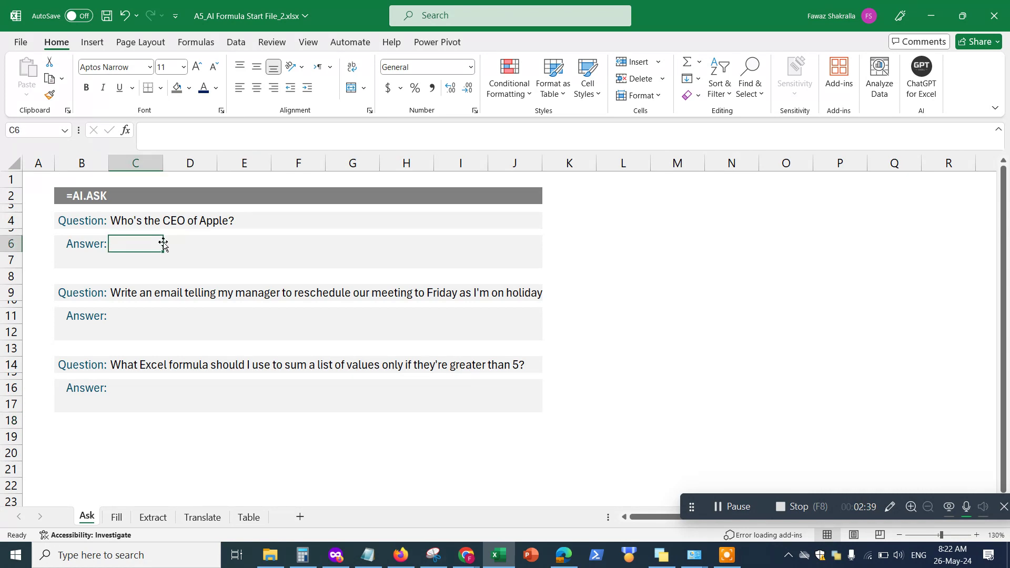
pyautogui.write('=AI')
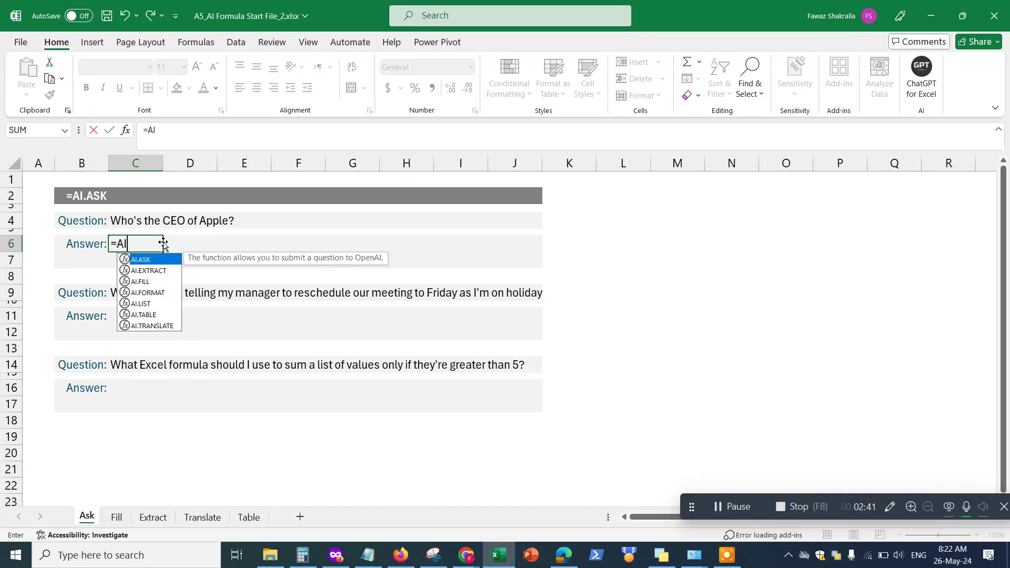
pyautogui.write('.as')
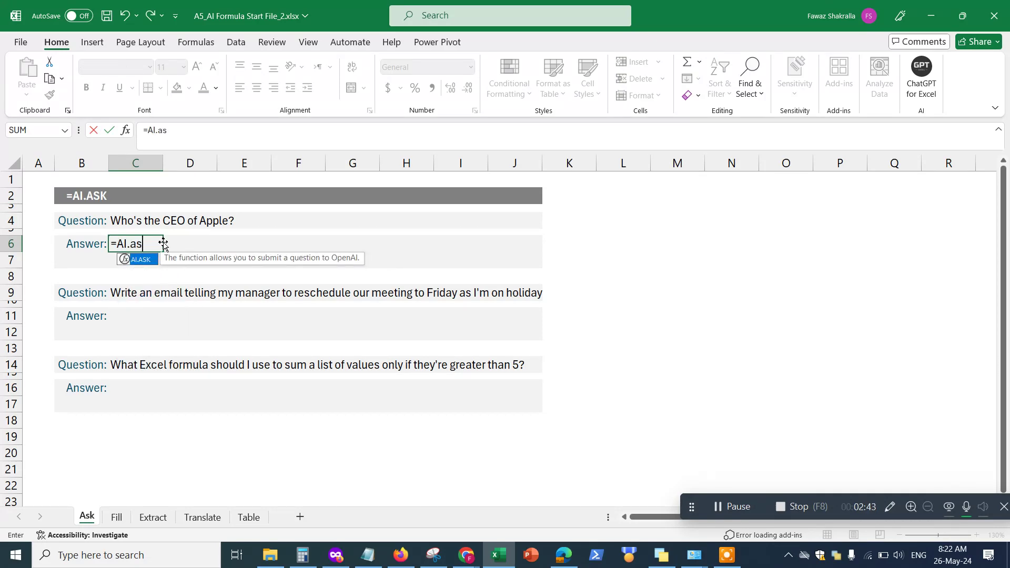
pyautogui.write('k')
pyautogui.press('Tab')
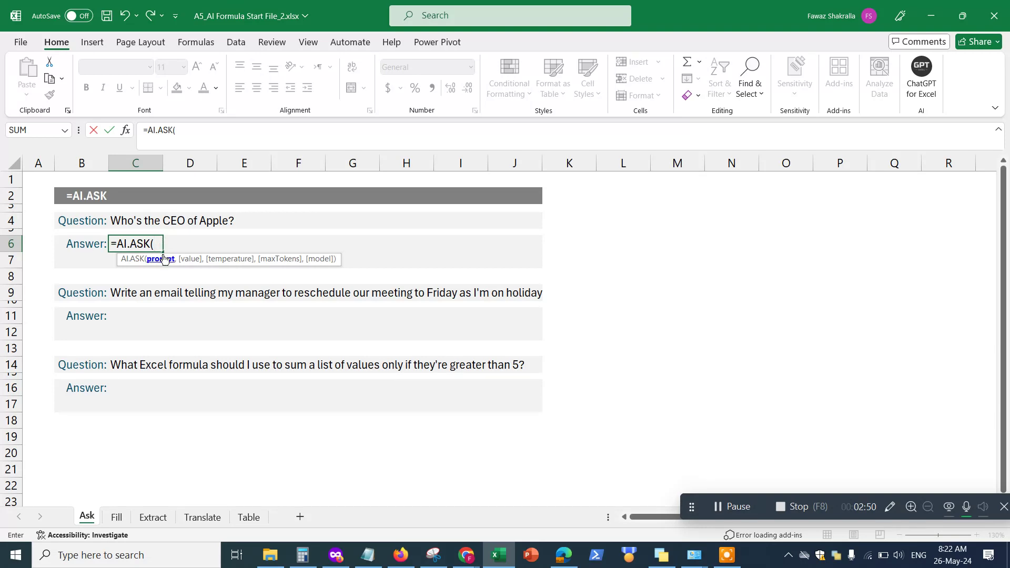
pyautogui.click(120, 219)
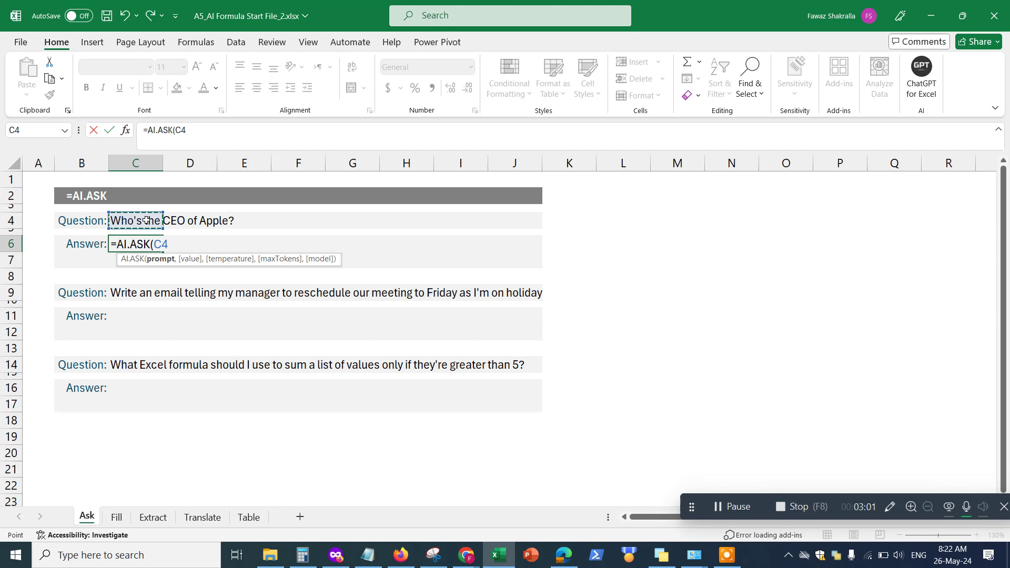
pyautogui.write(')')
pyautogui.press('Return')
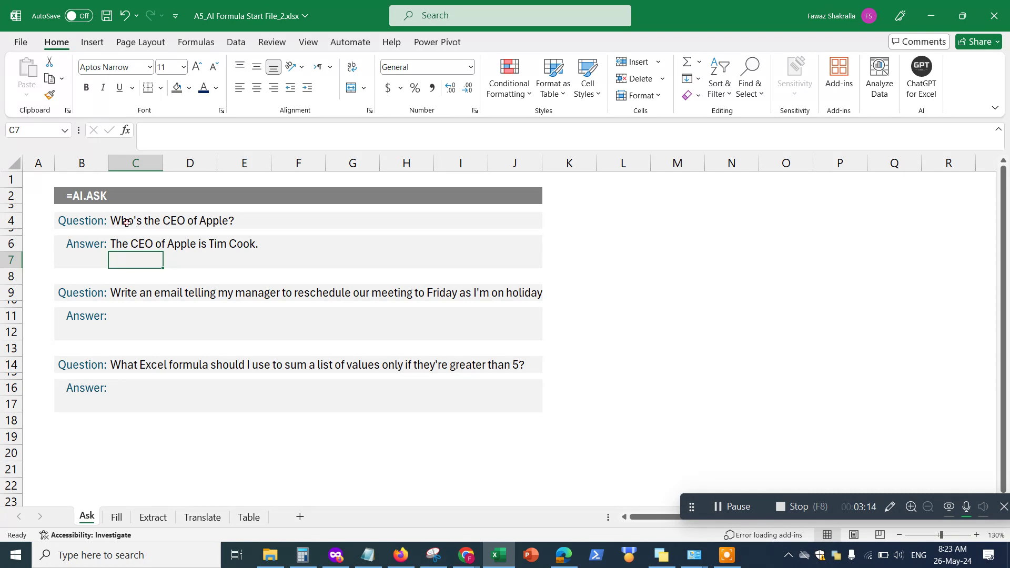
# Edit the C4 question to ask who Microsoft's CEO is
pyautogui.click(127, 222)
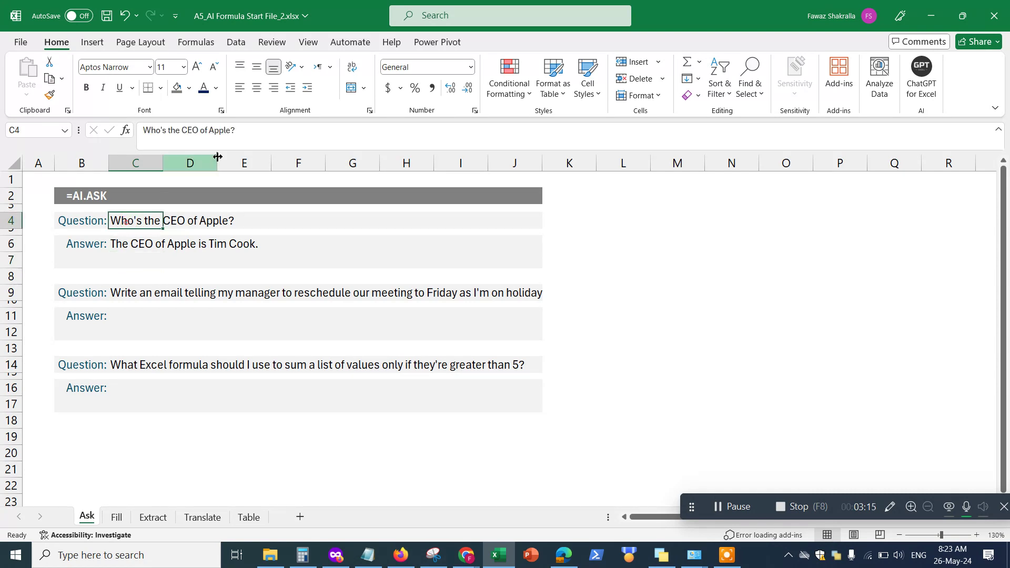
pyautogui.click(234, 130)
pyautogui.press('BackSpace')
pyautogui.press('BackSpace')
pyautogui.press('BackSpace')
pyautogui.press('BackSpace')
pyautogui.write('Mict')
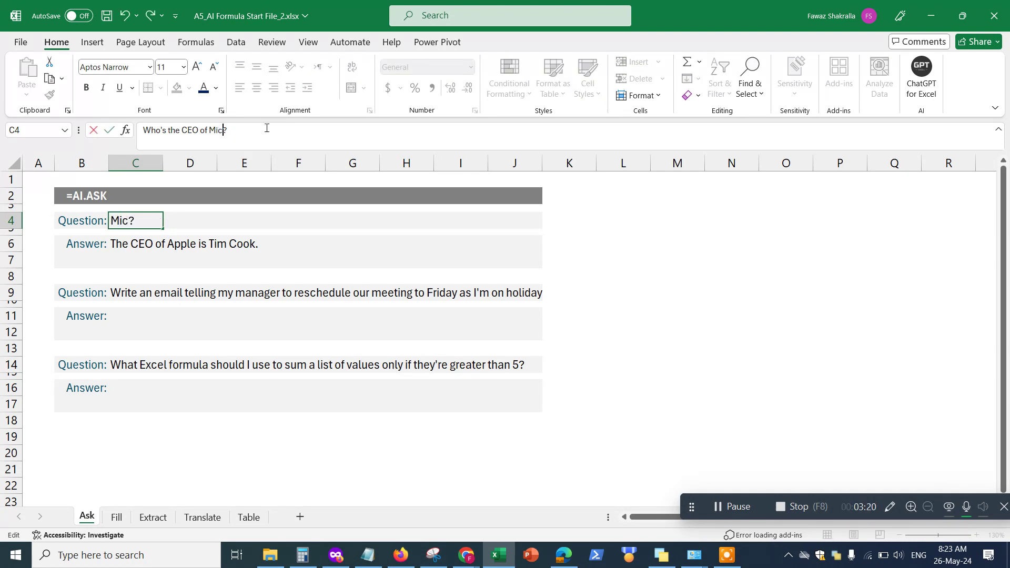
pyautogui.write('osoft')
pyautogui.press('Return')
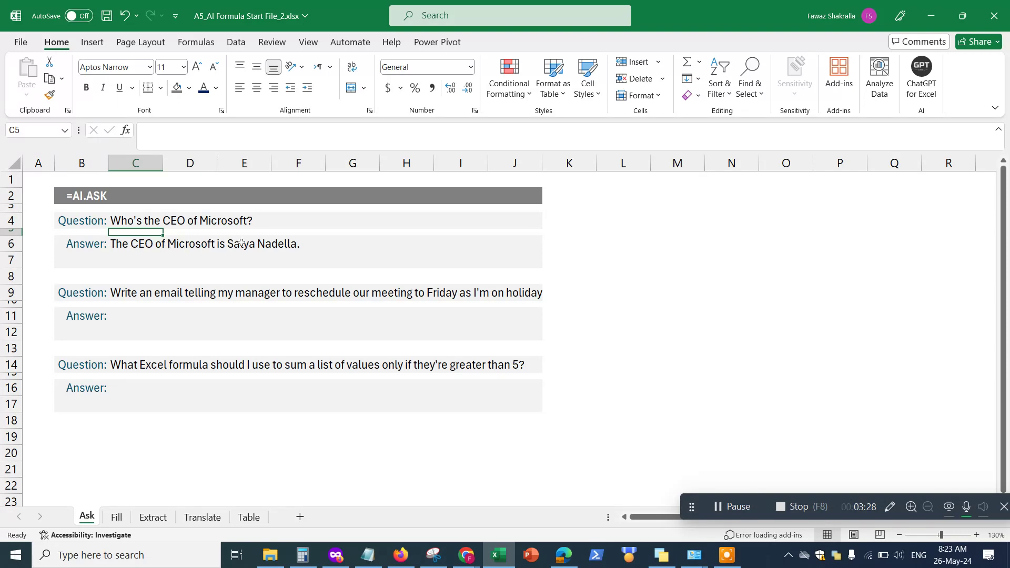
# Edit the C4 question to ask about Amazon's CEO, updating the answer to Andy Jassy
pyautogui.click(123, 222)
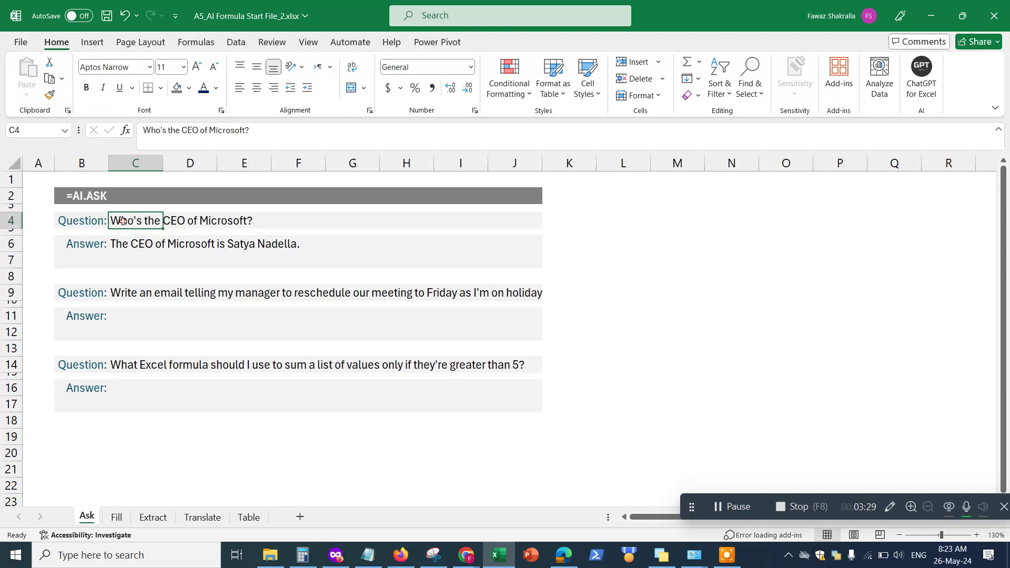
pyautogui.click(246, 129)
pyautogui.press('BackSpace')
pyautogui.press('BackSpace')
pyautogui.press('BackSpace')
pyautogui.press('BackSpace')
pyautogui.press('BackSpace')
pyautogui.press('BackSpace')
pyautogui.press('BackSpace')
pyautogui.press('BackSpace')
pyautogui.press('BackSpace')
pyautogui.write('Amazon')
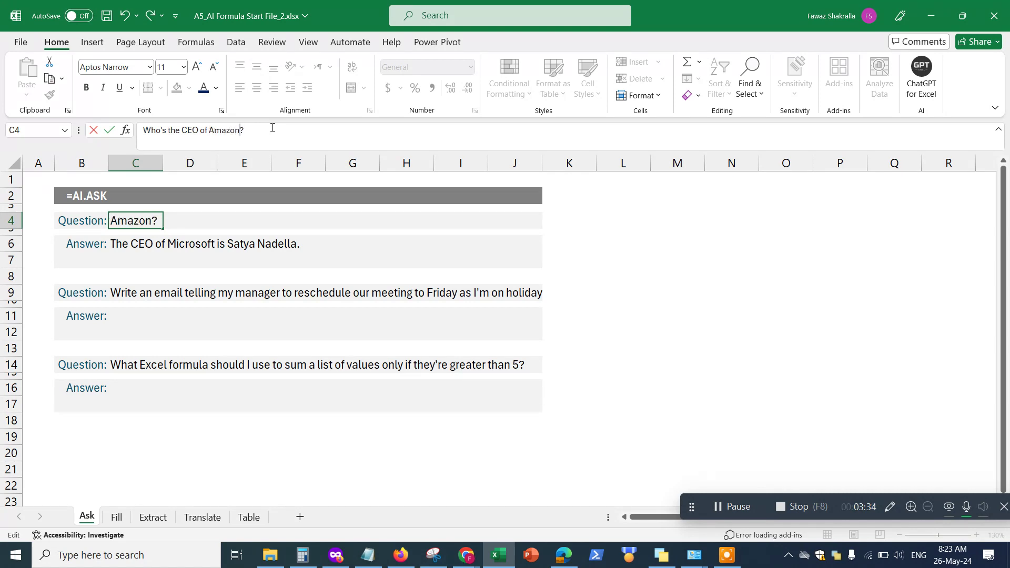
pyautogui.press('Return')
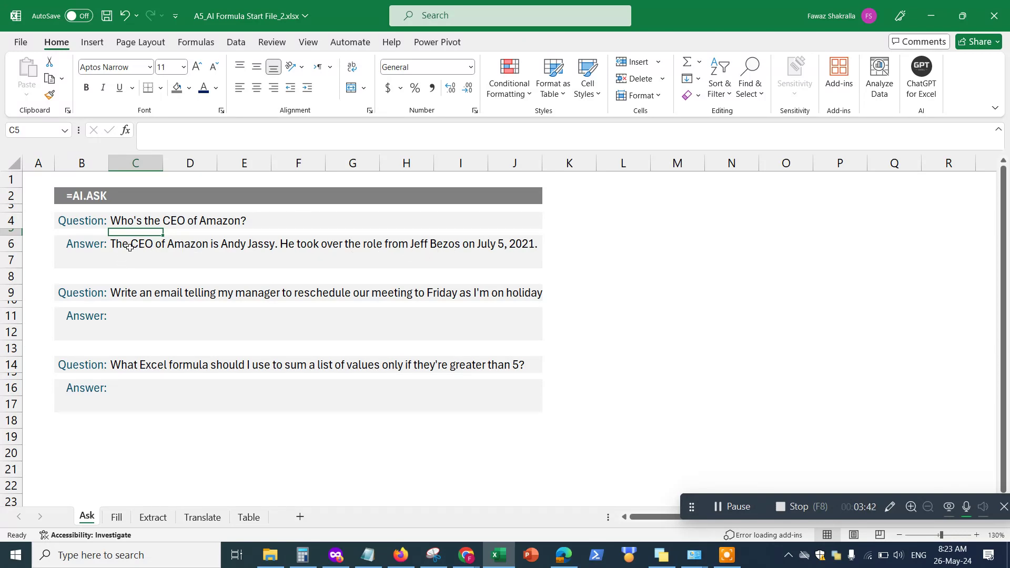
pyautogui.click(139, 221)
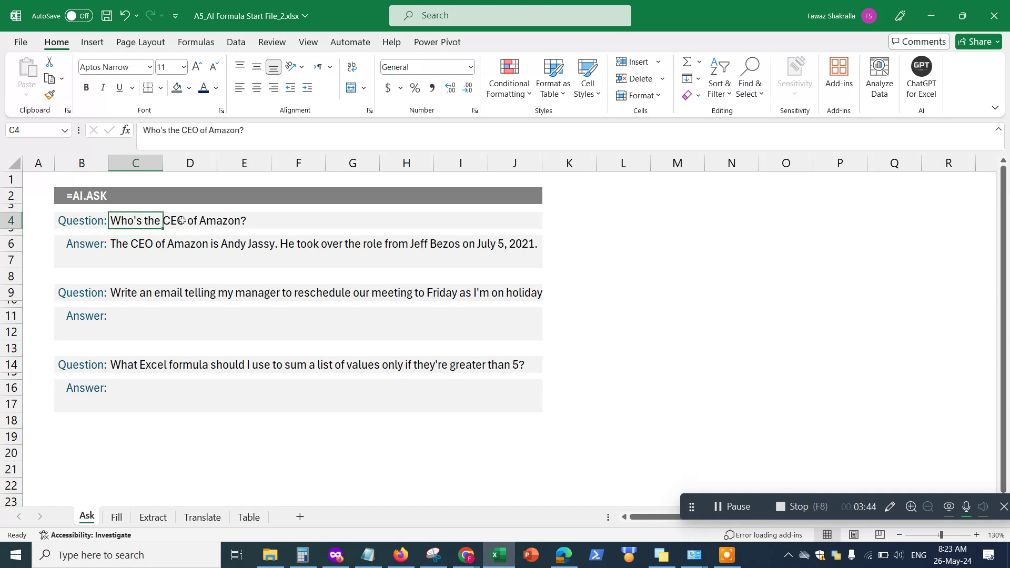
# Enter =AI.ASK(C9) in C11 to generate the reschedule email, then copy C11
pyautogui.click(127, 316)
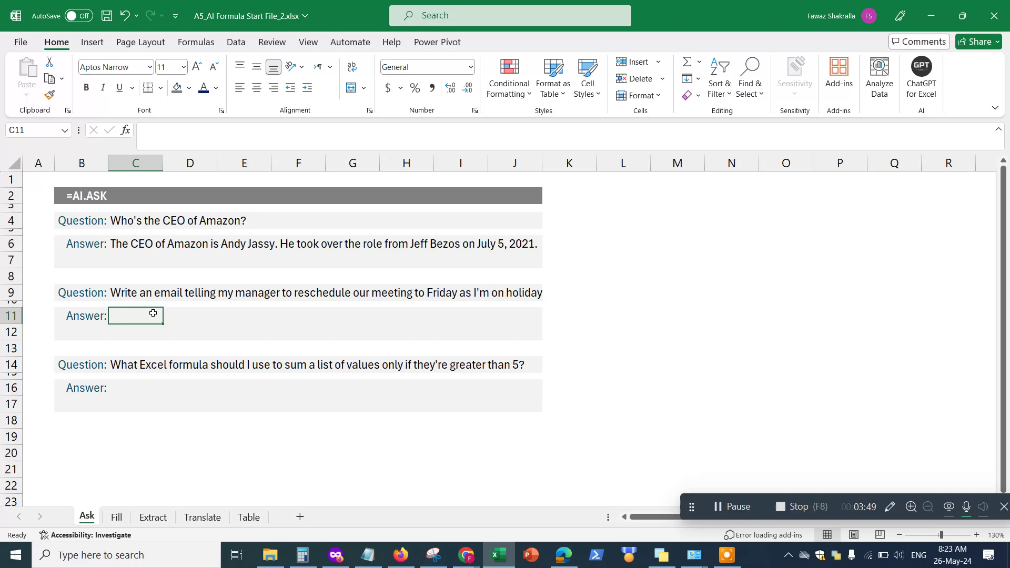
pyautogui.write('=')
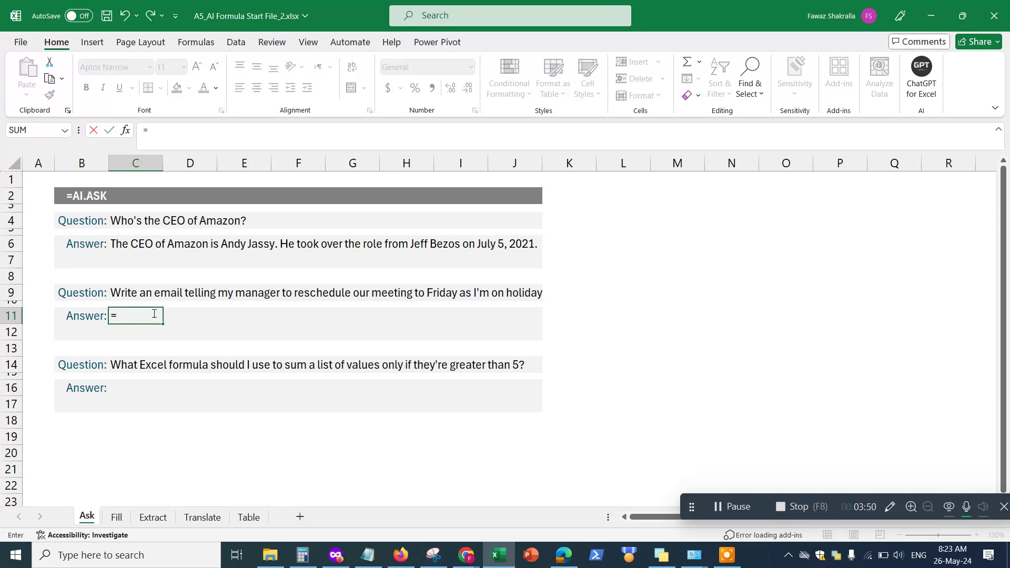
pyautogui.write('AI.')
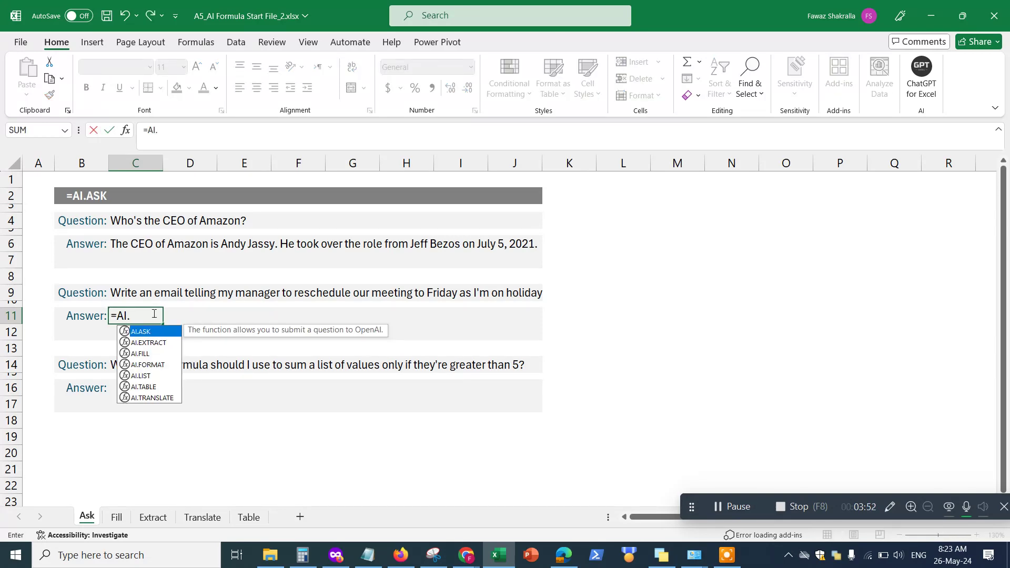
pyautogui.write('ask')
pyautogui.press('Tab')
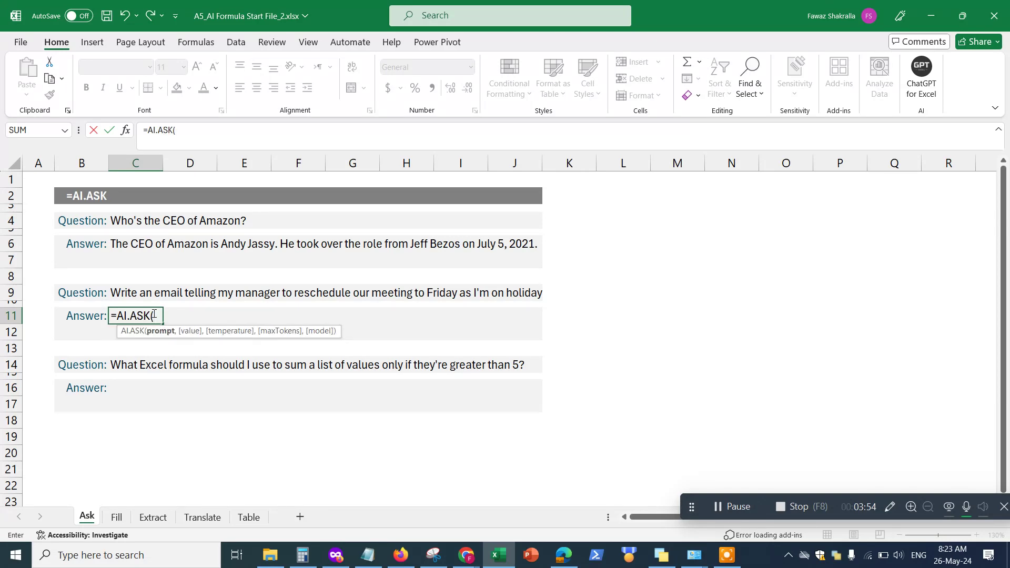
pyautogui.click(123, 293)
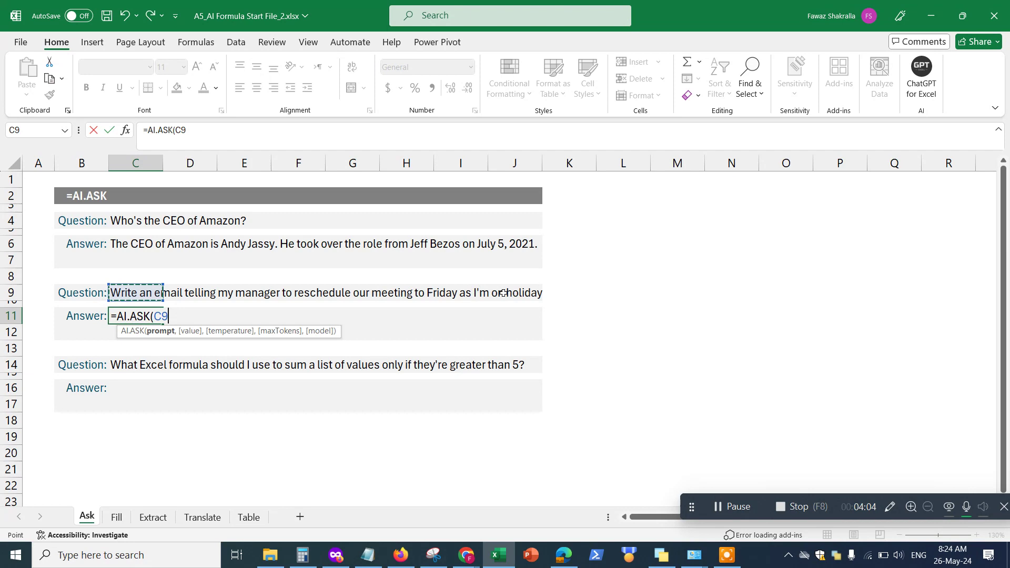
pyautogui.write(')')
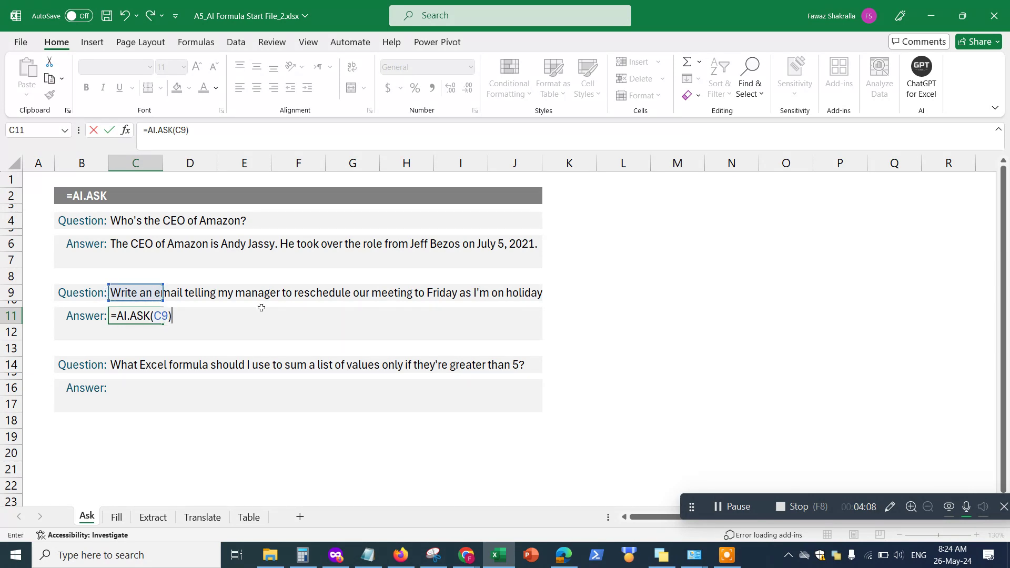
pyautogui.press('Return')
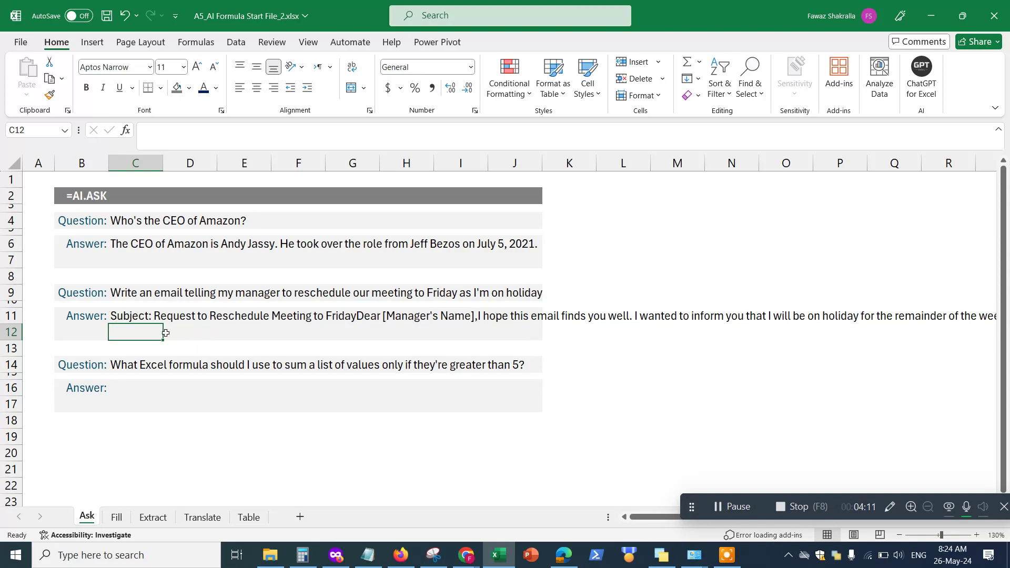
pyautogui.click(131, 315)
pyautogui.hotkey('ctrl', 'c')
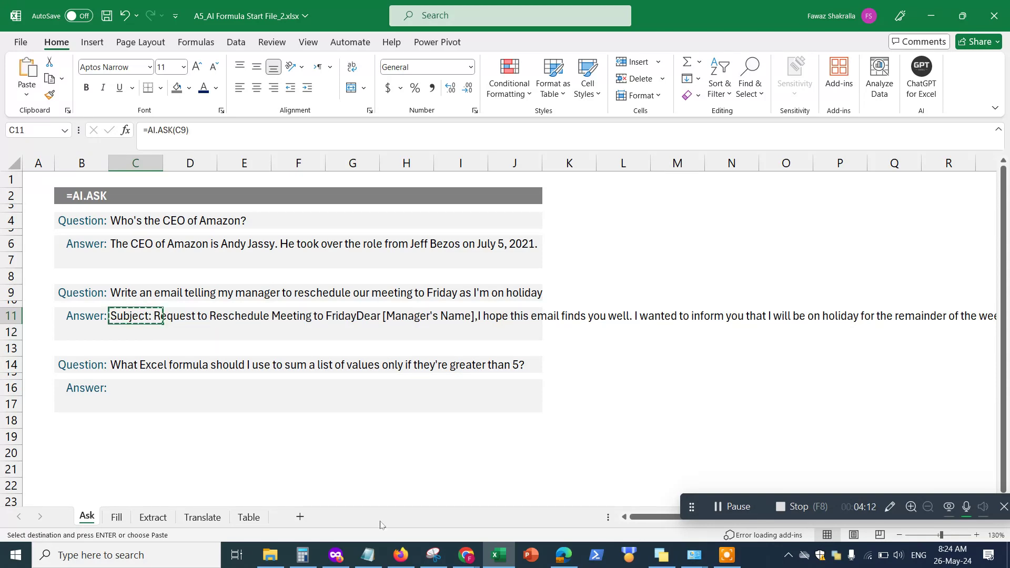
# Paste the meeting-reschedule email into the Notepad note, then minimize Notepad
pyautogui.moveTo(369, 556)
pyautogui.click(370, 522)
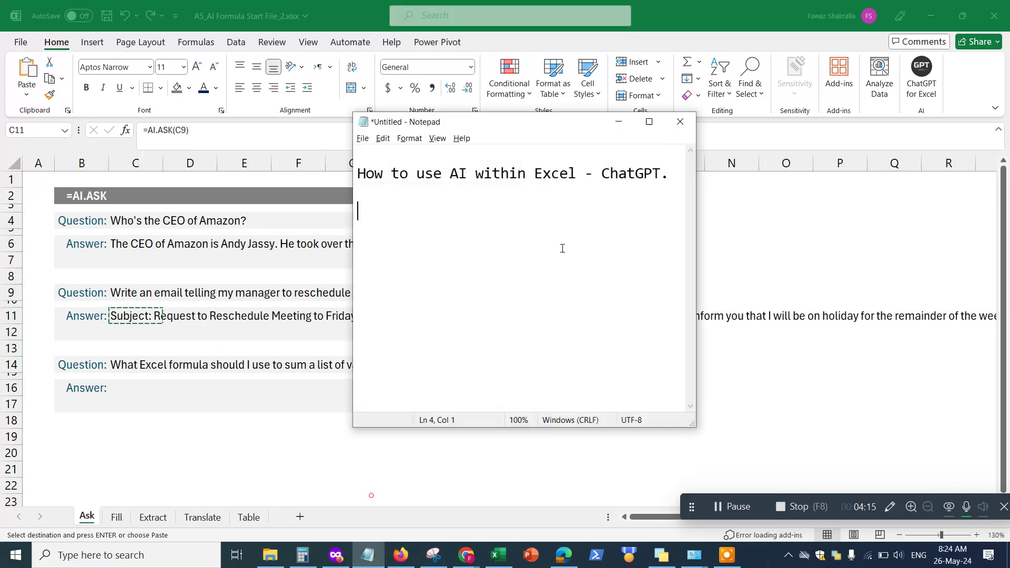
pyautogui.hotkey('ctrl', 'v')
pyautogui.moveTo(687, 325); pyautogui.dragTo(912, 210)
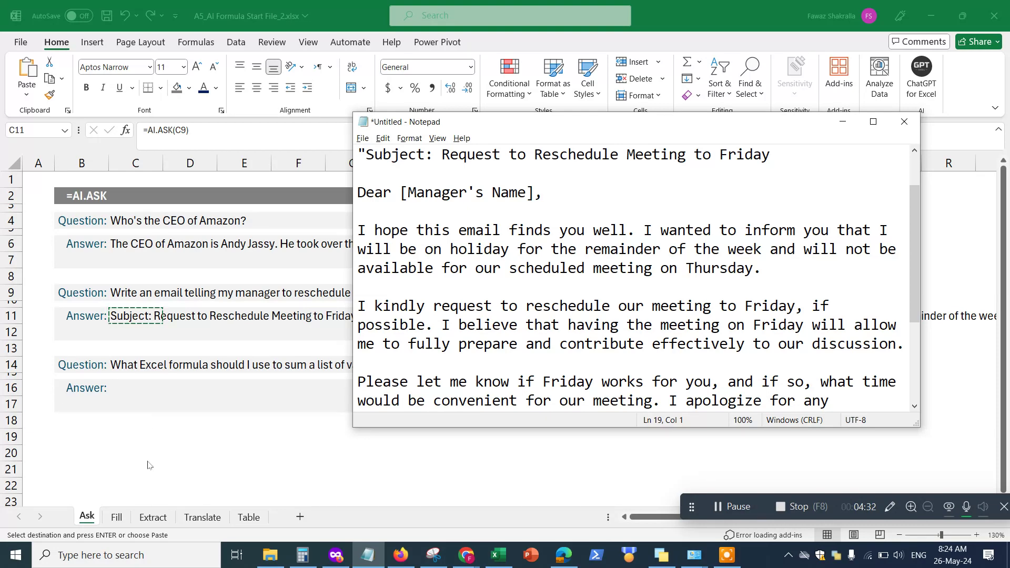
pyautogui.click(842, 122)
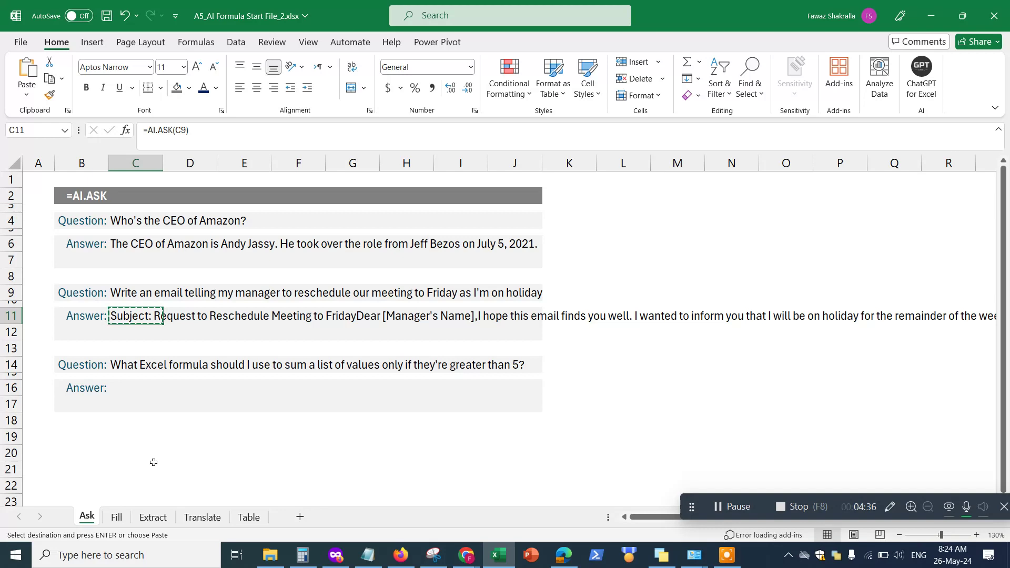
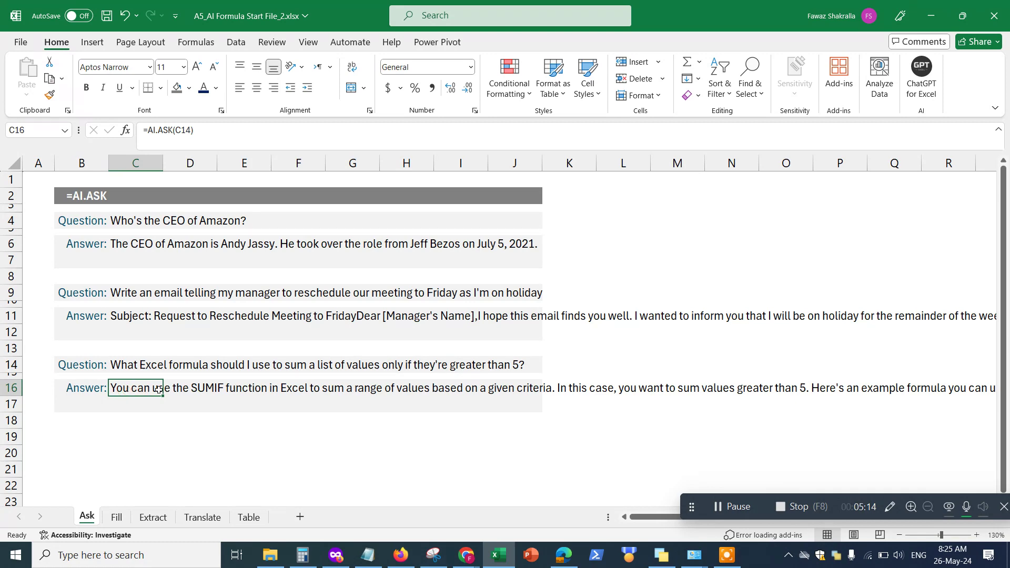
# Copy the SUMIF answer from cell C16 after the three AI.ASK questions are answered
pyautogui.hotkey('ctrl', 'c')
# Replace the old email in Notepad with the pasted SUMIF answer
pyautogui.click(368, 555)
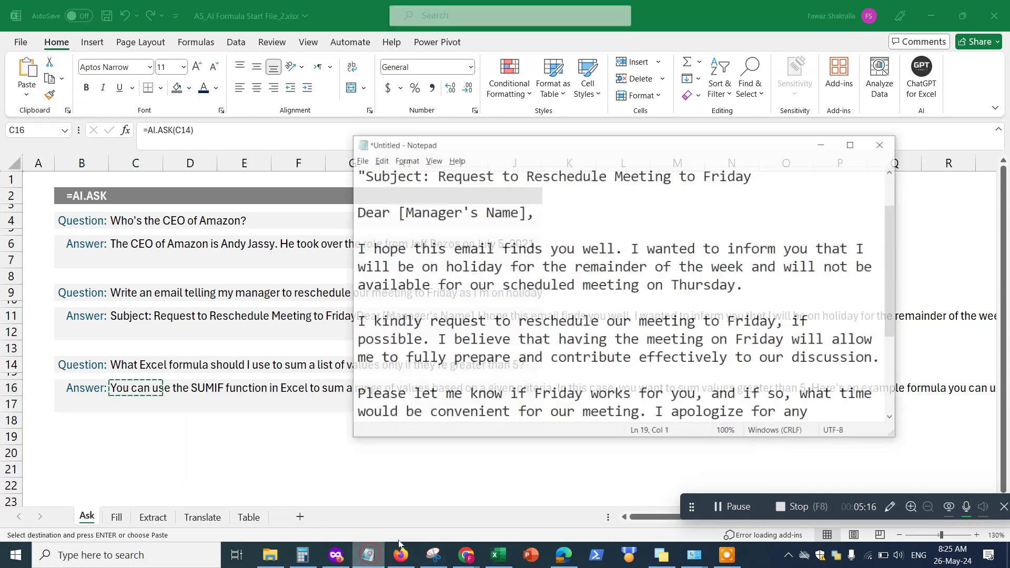
pyautogui.scroll(-3, 604, 410)
pyautogui.hotkey('ctrl', 'a')
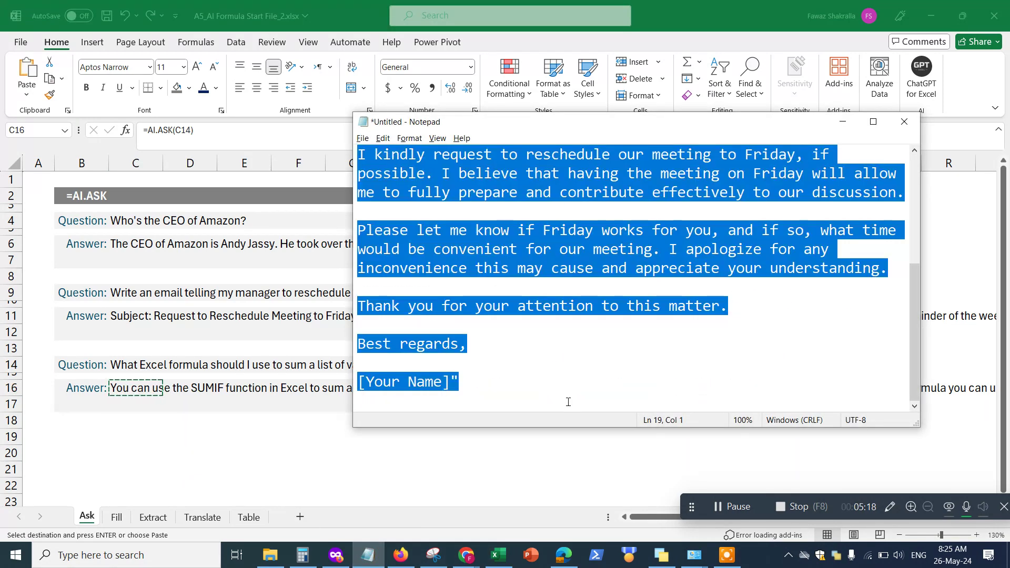
pyautogui.press('Delete')
pyautogui.hotkey('ctrl', 'v')
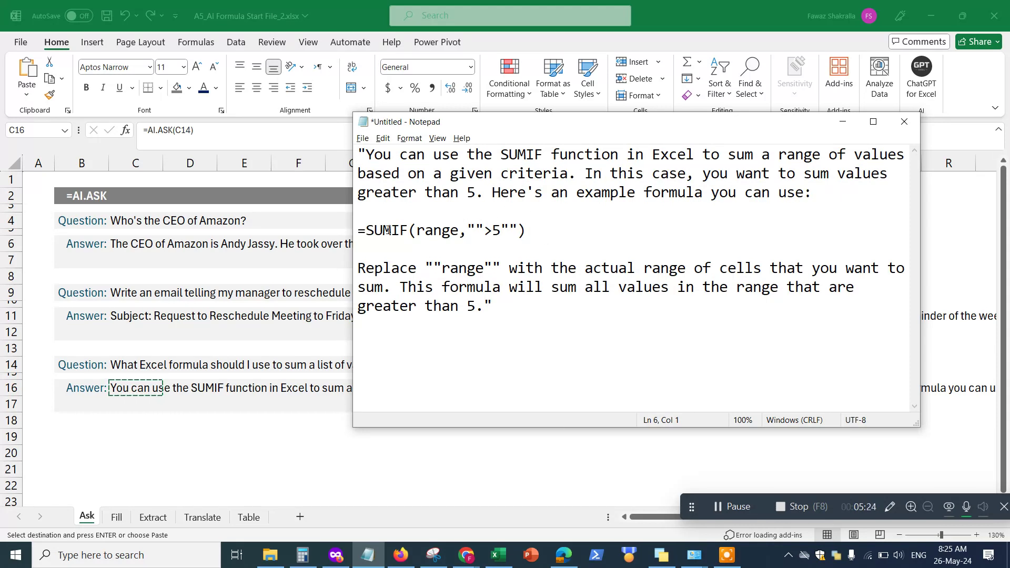
# Highlight the =SUMIF formula line for review, briefly checking the spreadsheet behind Notepad
pyautogui.moveTo(358, 230); pyautogui.dragTo(532, 228)
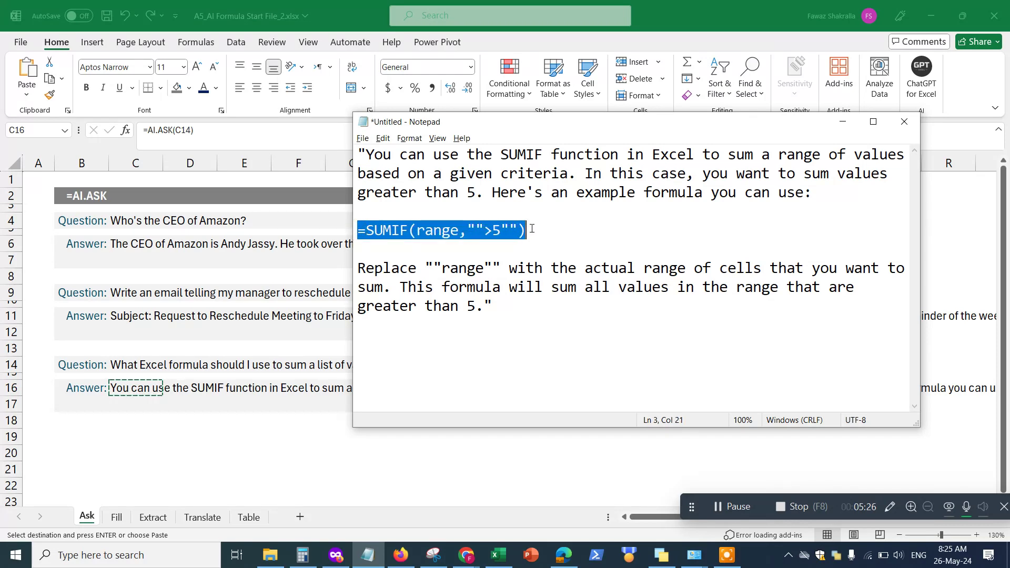
pyautogui.click(396, 251)
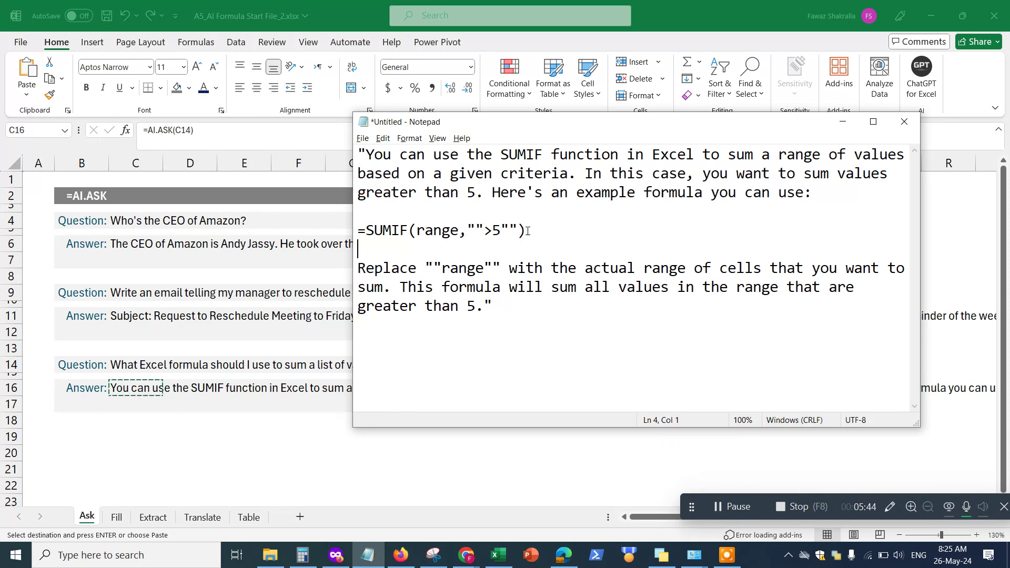
pyautogui.moveTo(527, 231); pyautogui.dragTo(356, 227)
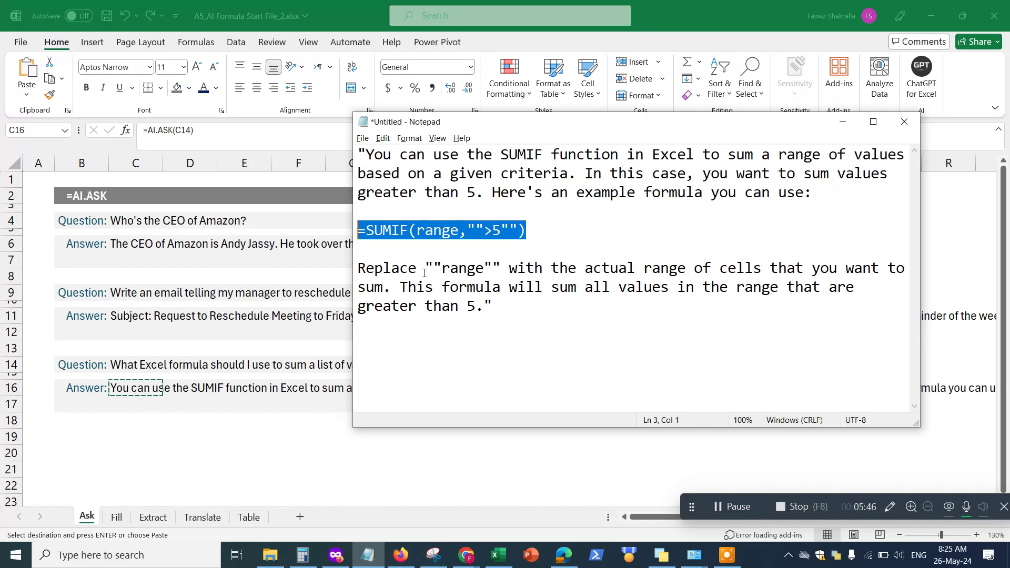
pyautogui.click(842, 121)
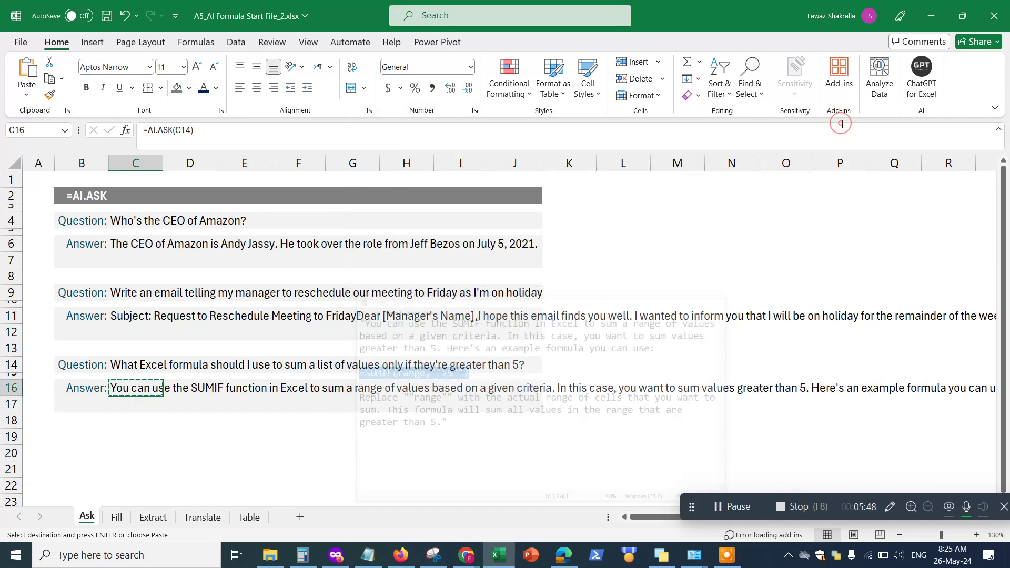
pyautogui.moveTo(697, 507); pyautogui.dragTo(933, 528)
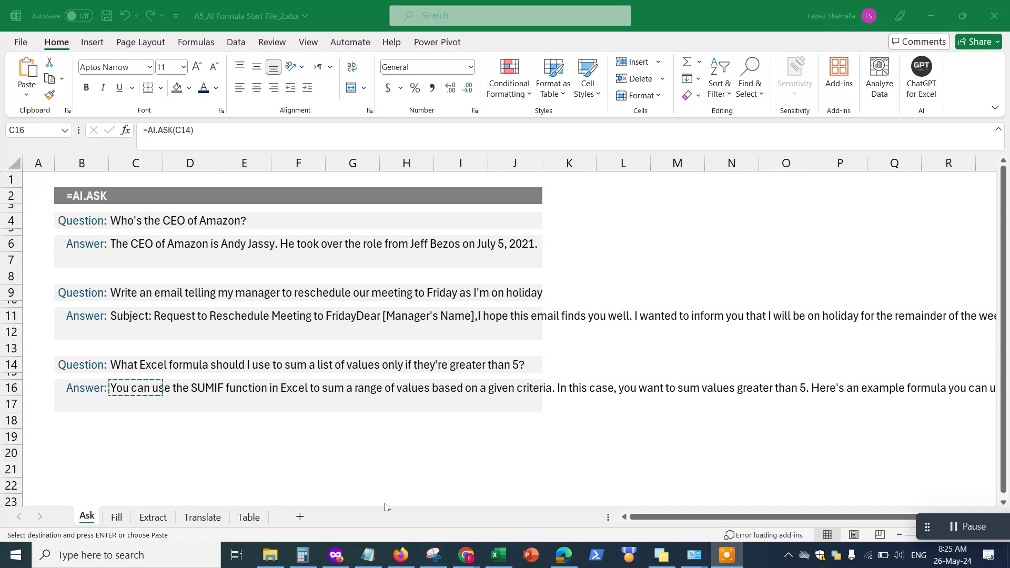
pyautogui.click(367, 555)
# Erase all the Notepad text, leaving a blank line for new notes
pyautogui.click(452, 354)
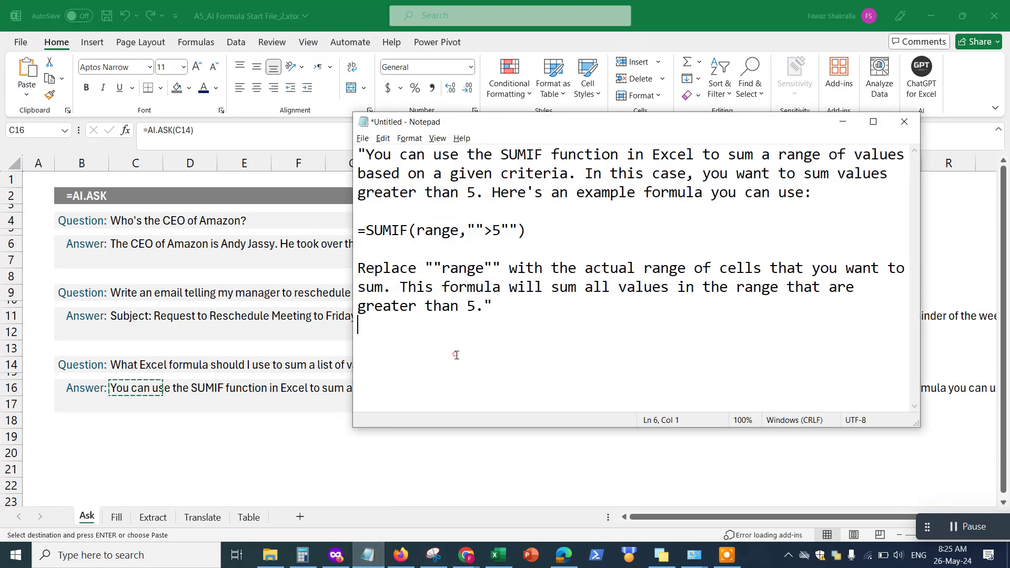
pyautogui.hotkey('ctrl', 'a')
pyautogui.press('Delete')
pyautogui.press('Return')
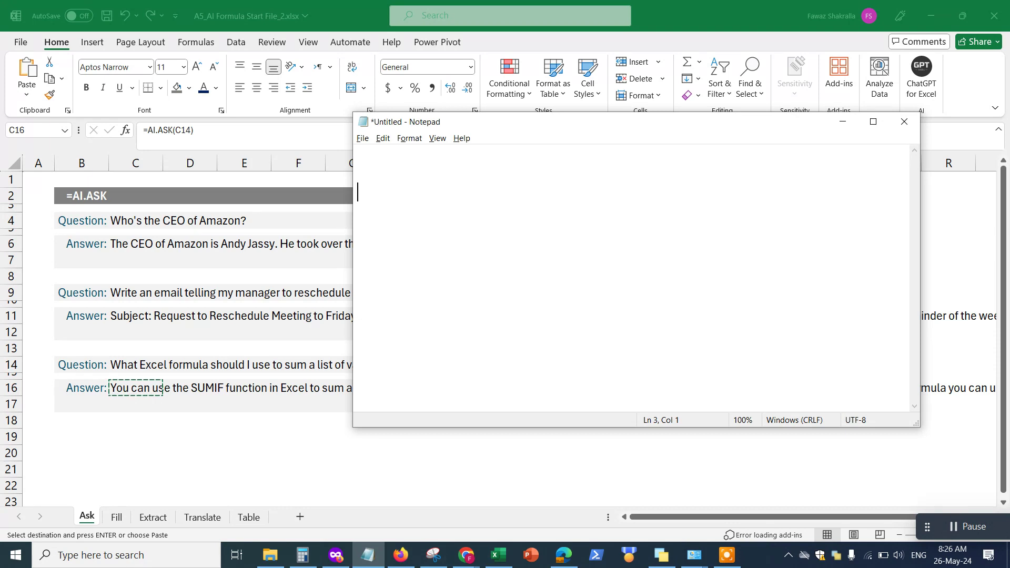
# Write an AI.fill heading with the bullet 'Fills information based on a certain prompt that you feed it.'
pyautogui.write('AI.fill')
pyautogui.press('Return')
pyautogui.write('- Fills ')
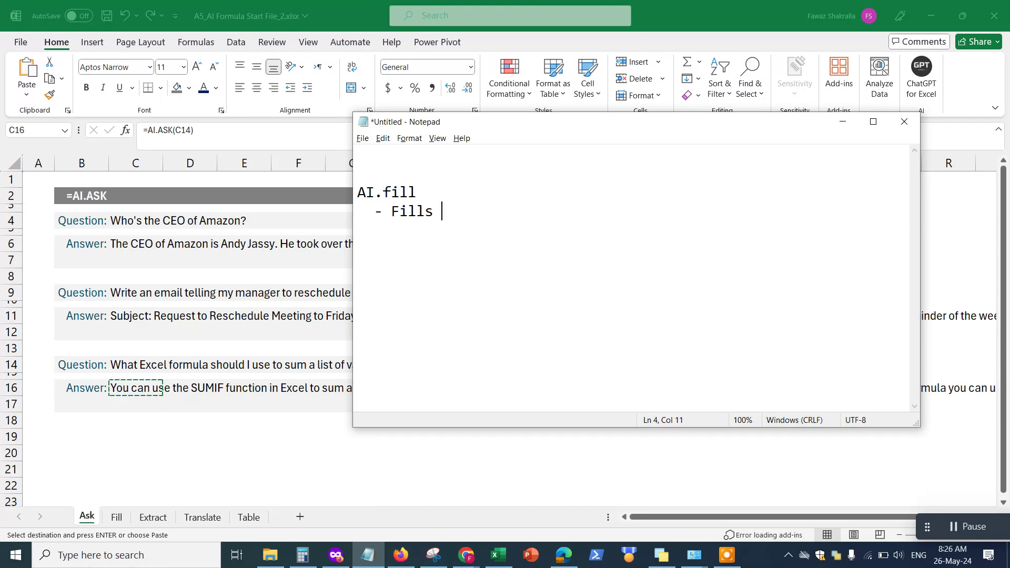
pyautogui.write('information')
pyautogui.press('BackSpace')
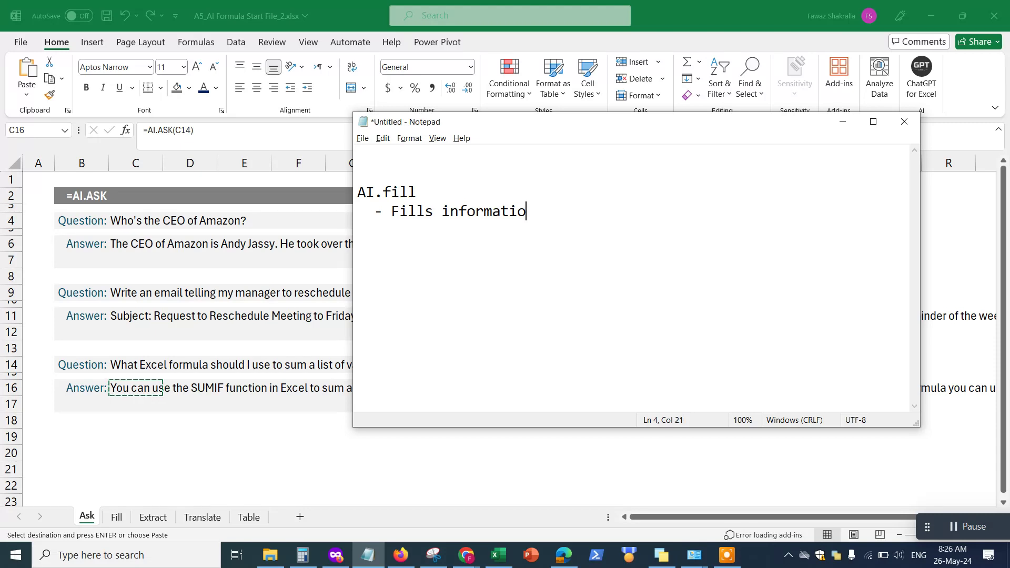
pyautogui.write('n based on a certain promp')
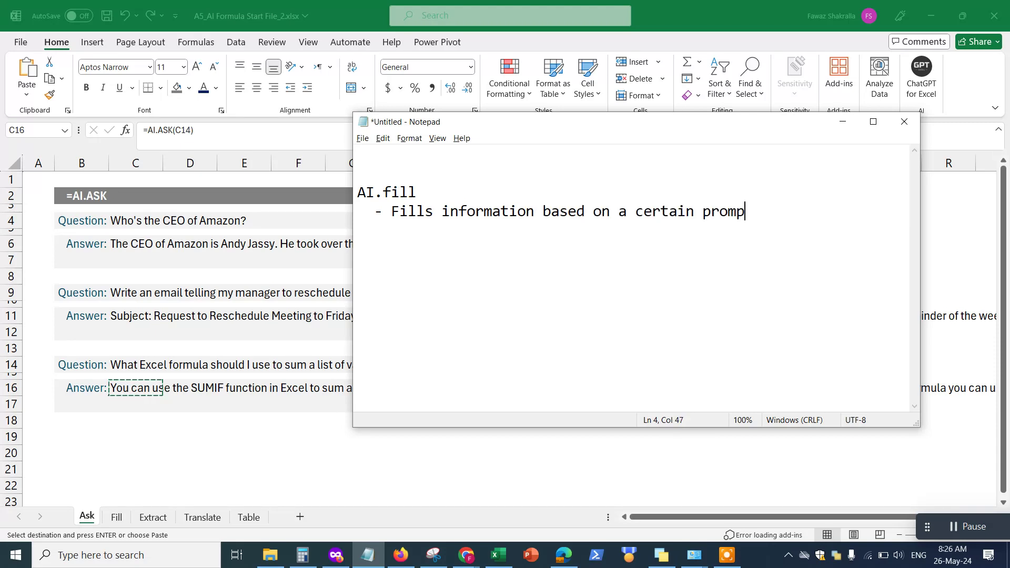
pyautogui.write('t that you feed it.')
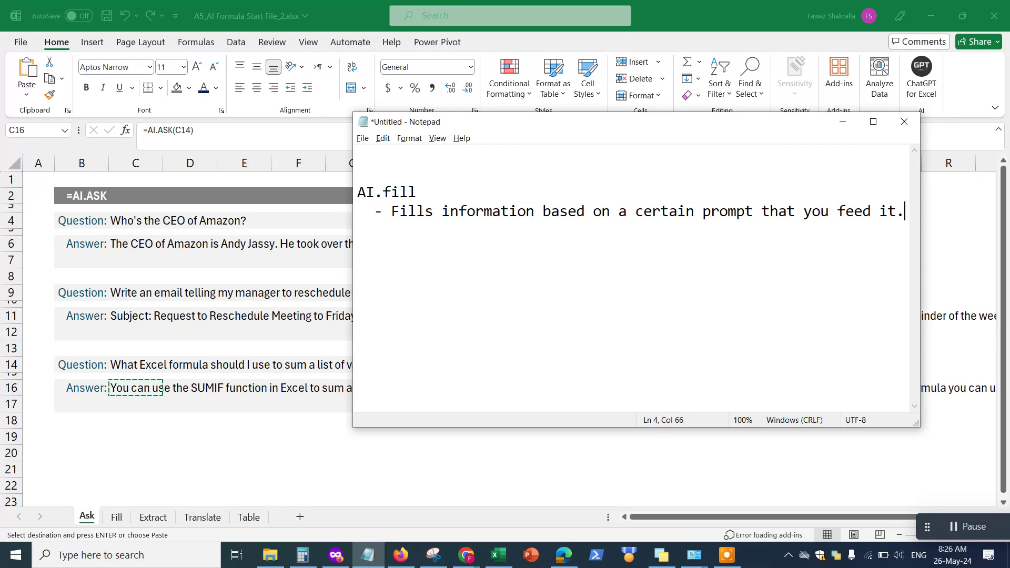
# Add a bullet saying the AI learns from the sample of the data and fills accordingly
pyautogui.press('Return')
pyautogui.write('- A')
pyautogui.press('BackSpace')
pyautogui.write('the AI lears')
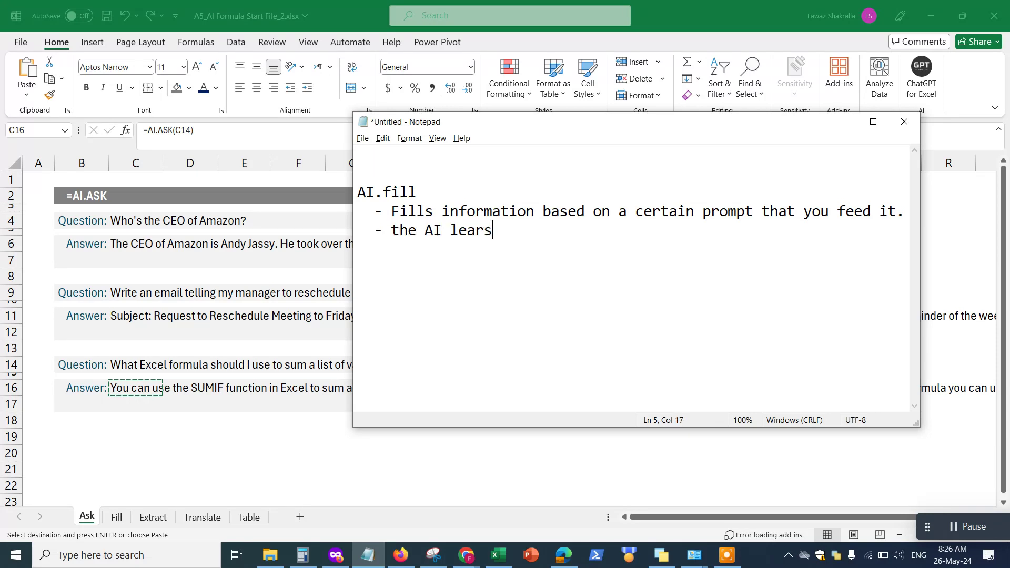
pyautogui.write(' from the sample of ')
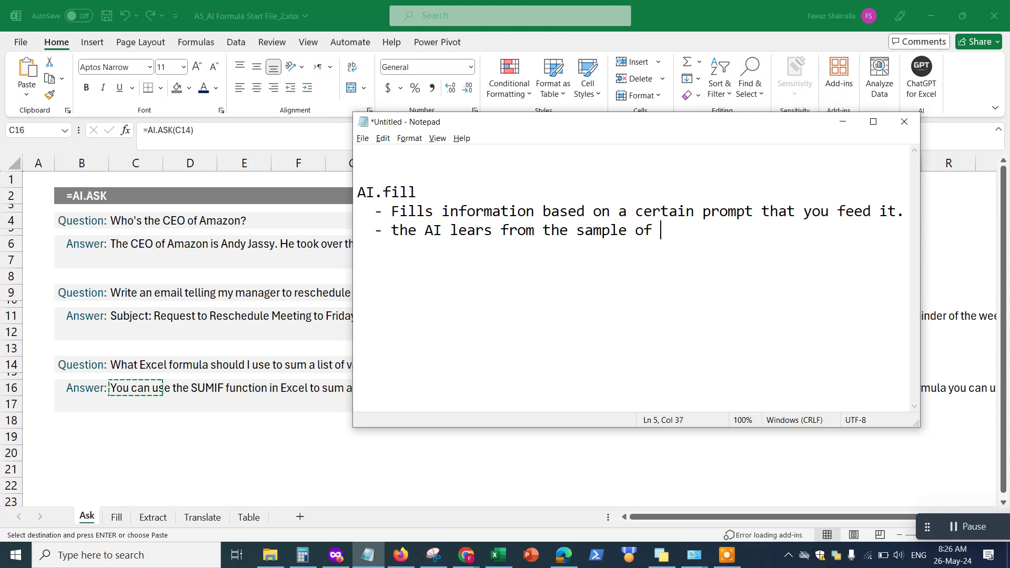
pyautogui.write('the data and fills ')
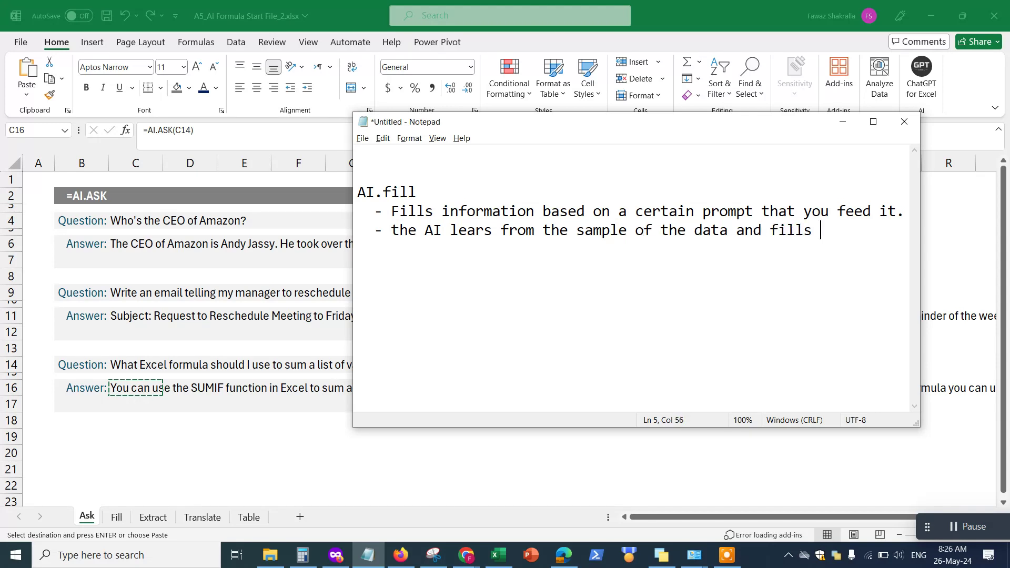
pyautogui.write('according to the sam')
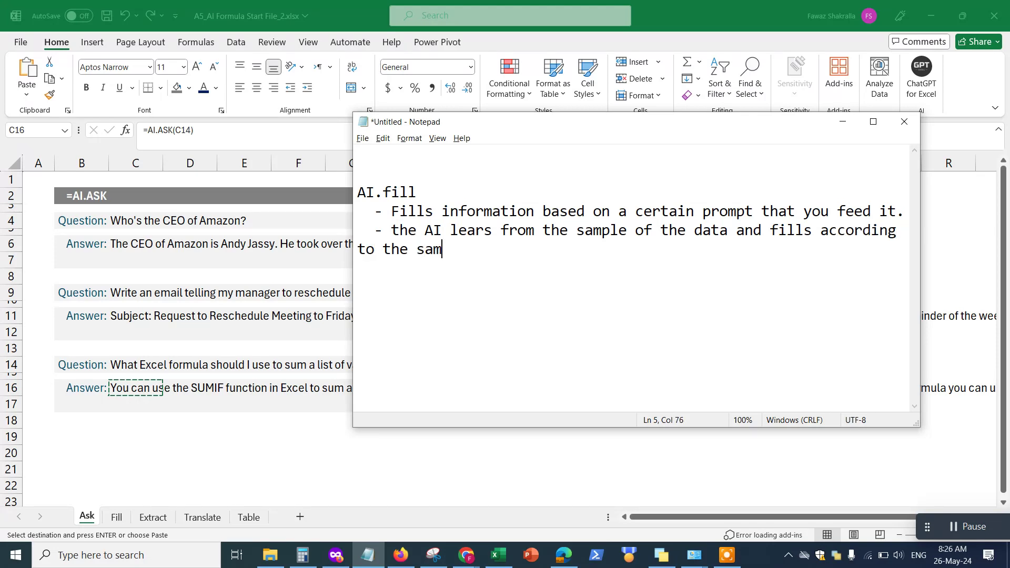
pyautogui.write('ple it learned from.')
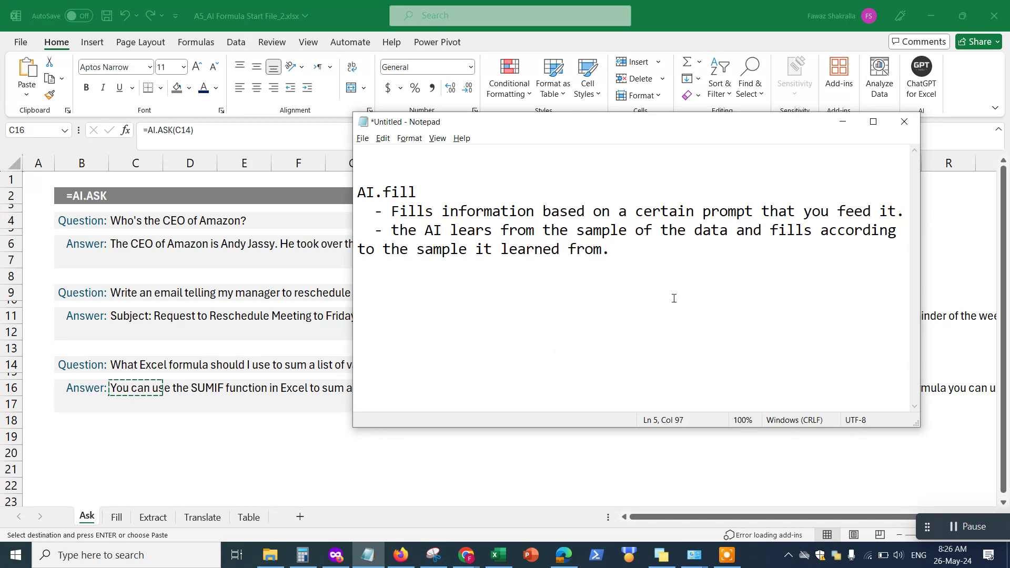
pyautogui.click(842, 122)
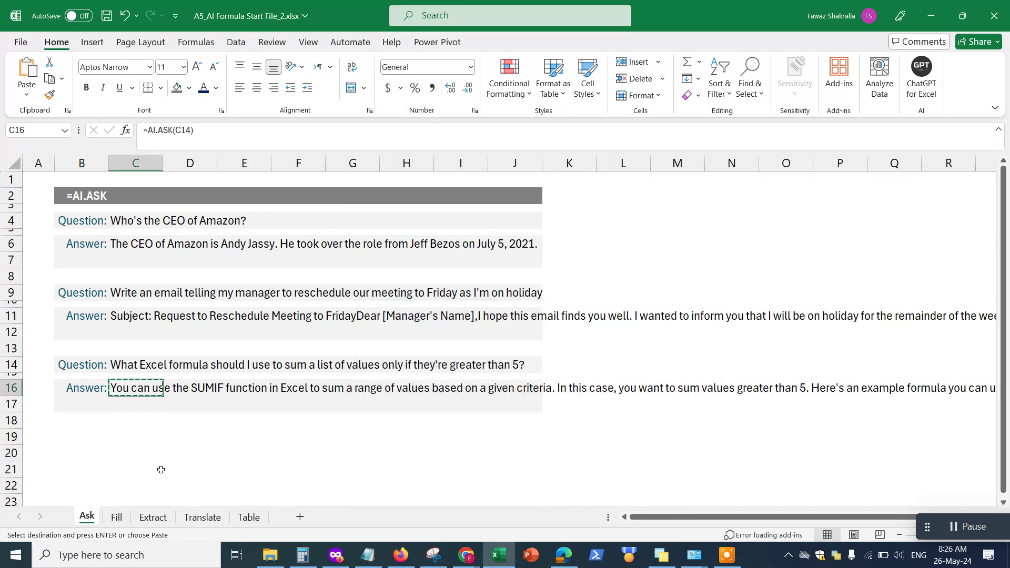
# Cancel the C16 copy, go to the Fill sheet and review the Tokyo and San Francisco examples
pyautogui.press('Escape')
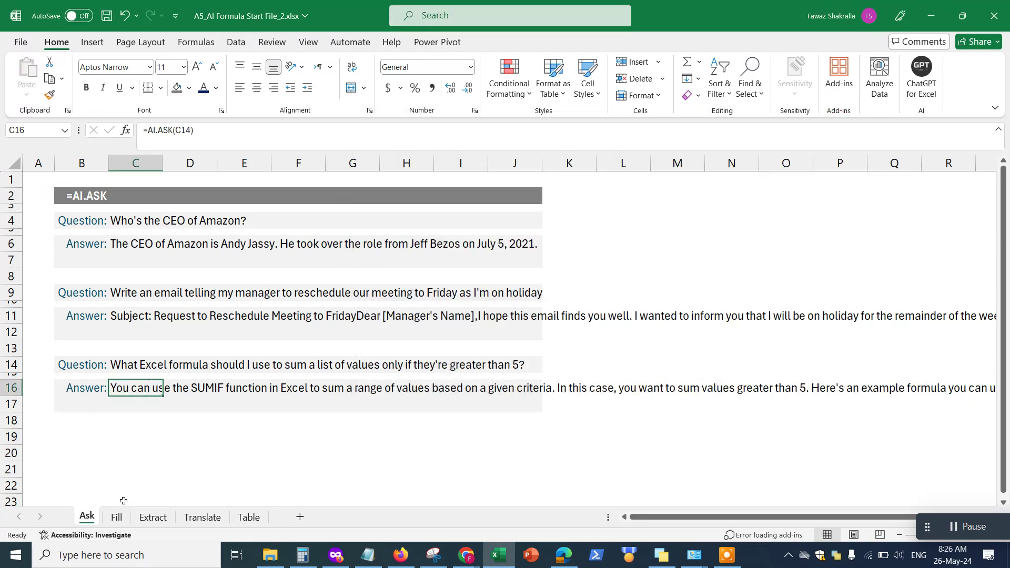
pyautogui.click(116, 517)
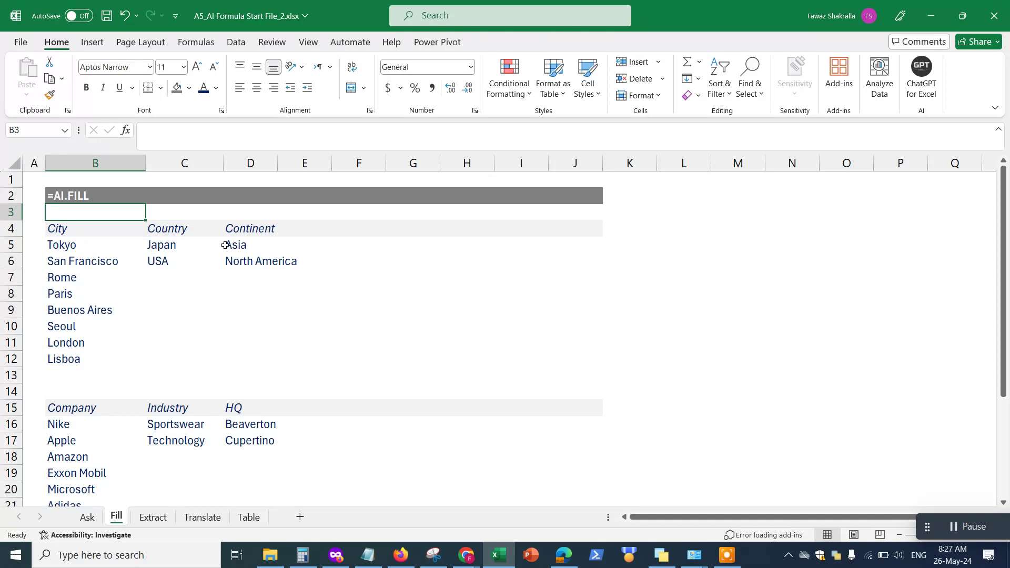
pyautogui.click(158, 279)
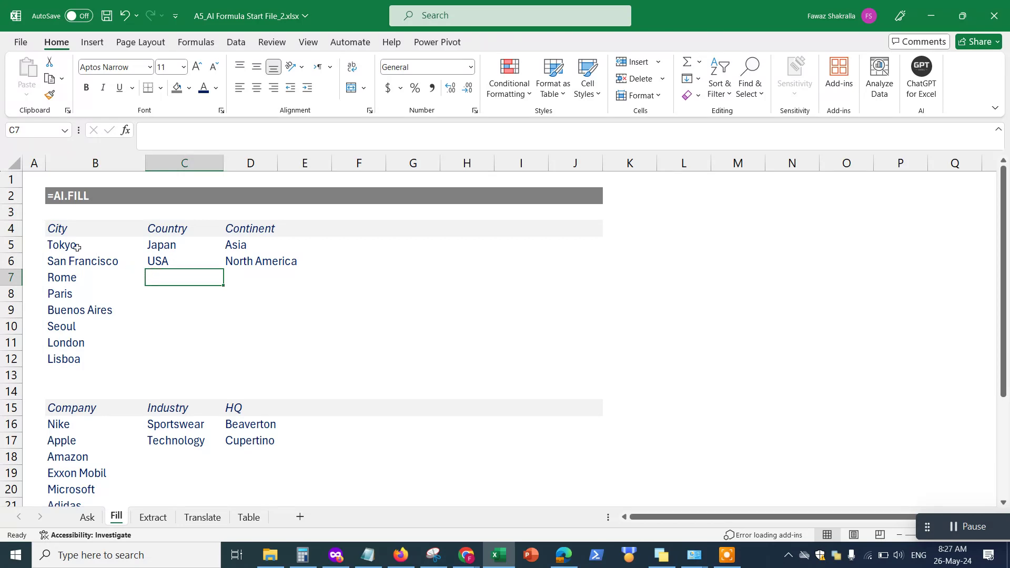
pyautogui.moveTo(71, 244); pyautogui.dragTo(146, 258)
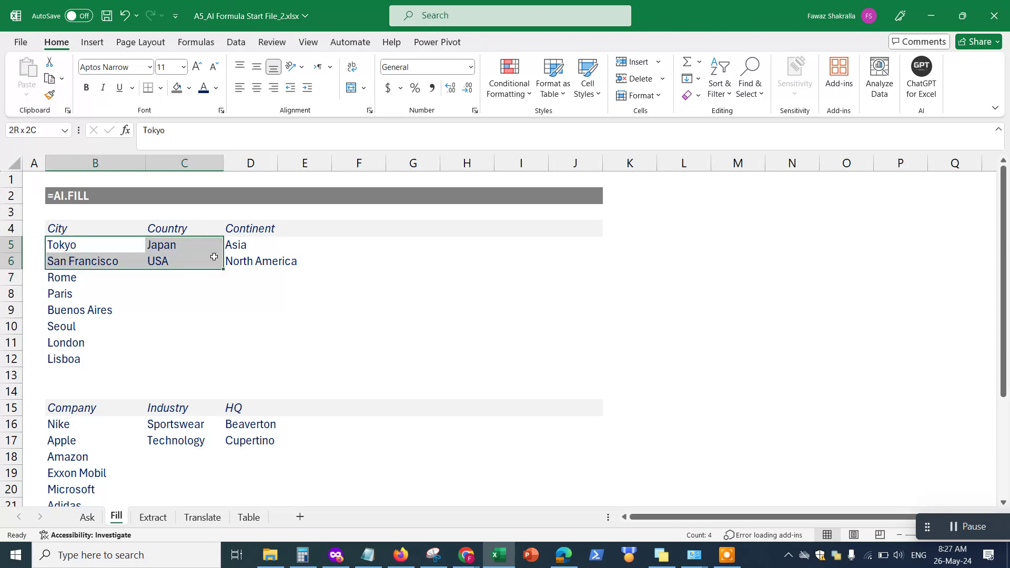
pyautogui.moveTo(214, 256); pyautogui.dragTo(259, 257)
pyautogui.click(158, 279)
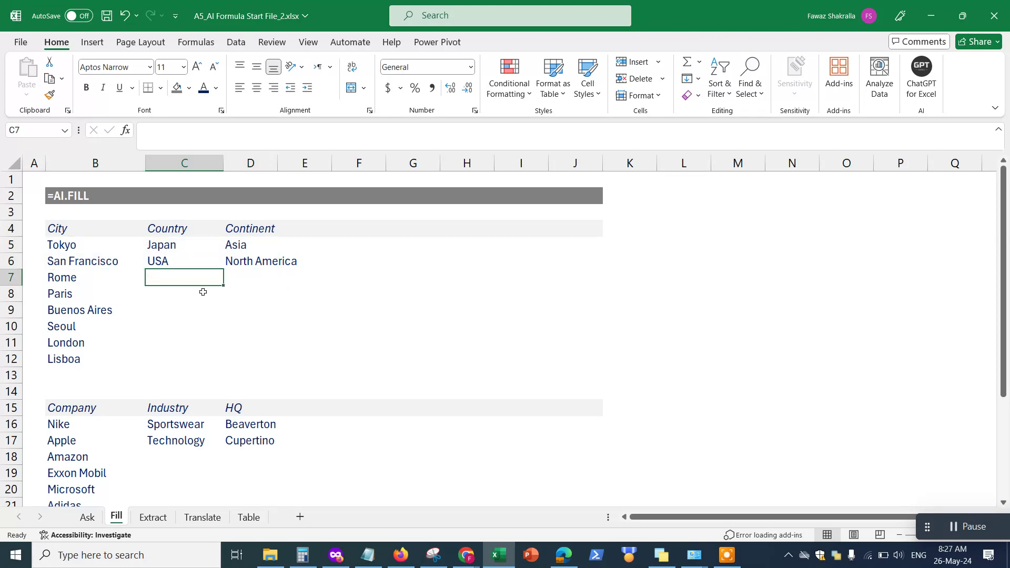
# Enter =AI.FILL(B5:E6,B7:B12) in C7 to fill Country and Continent for Rome through Lisboa
pyautogui.write('=')
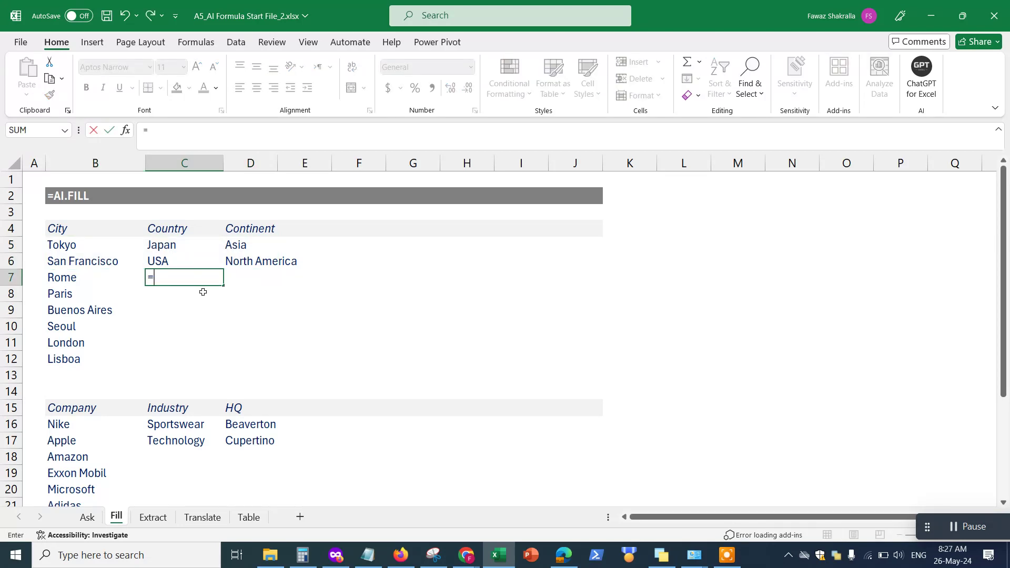
pyautogui.write('AI.fil')
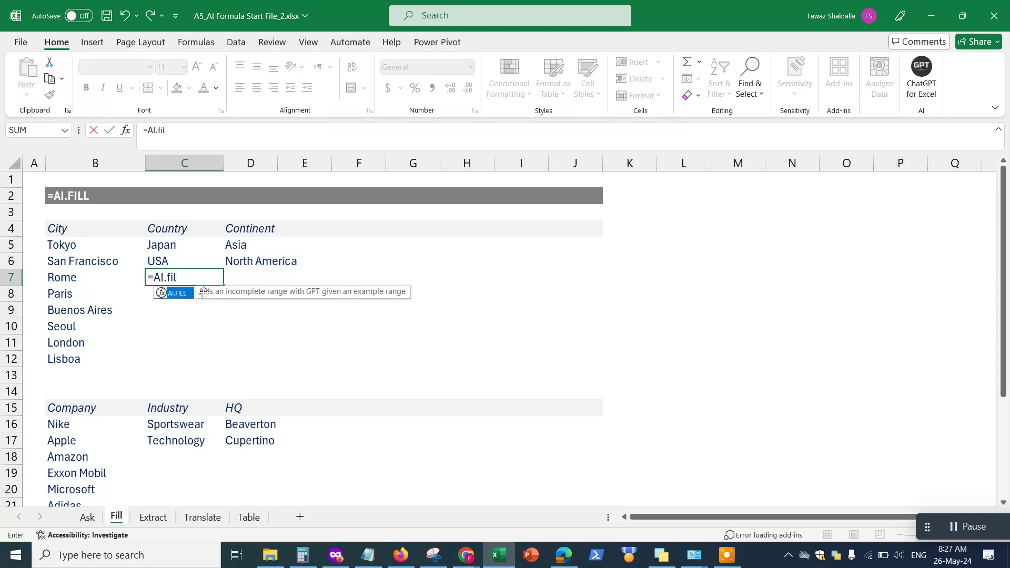
pyautogui.press('Tab')
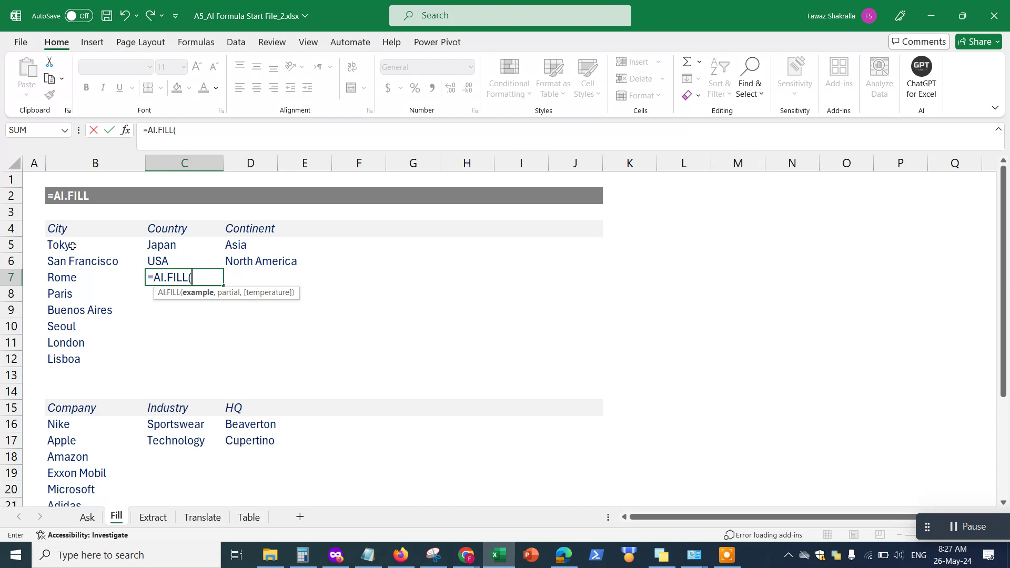
pyautogui.moveTo(72, 246); pyautogui.dragTo(283, 259)
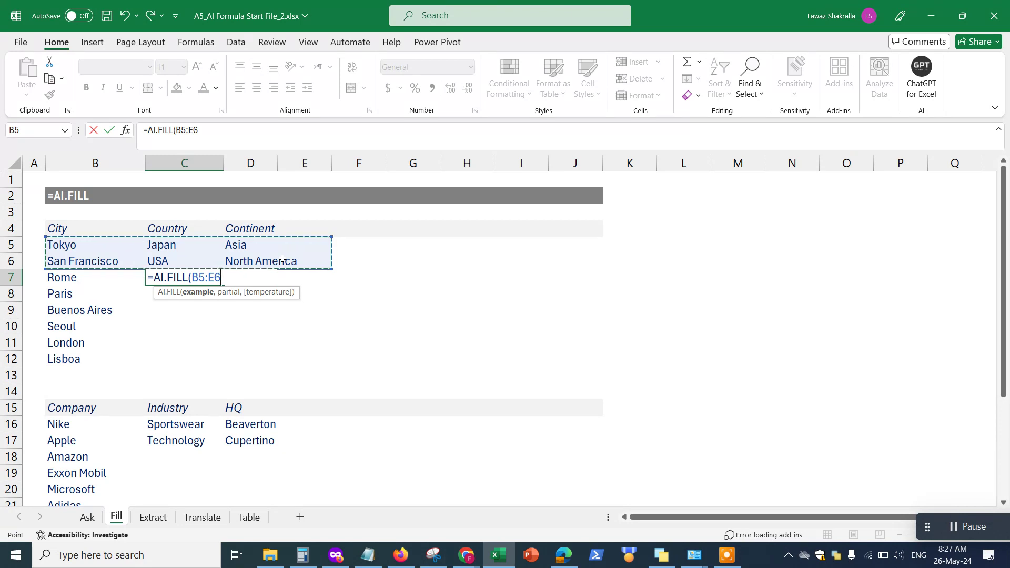
pyautogui.write(',')
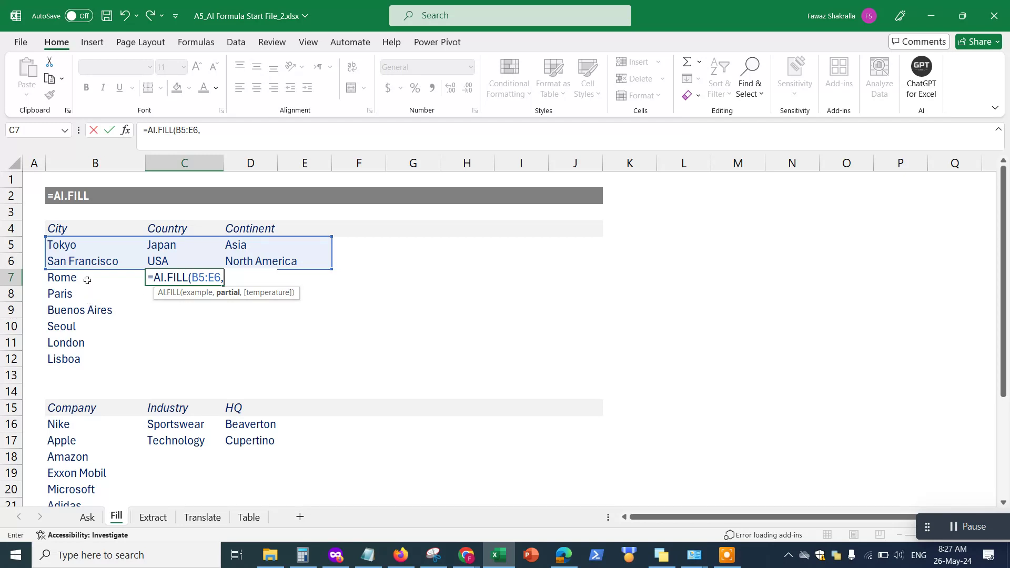
pyautogui.moveTo(86, 279); pyautogui.dragTo(84, 361)
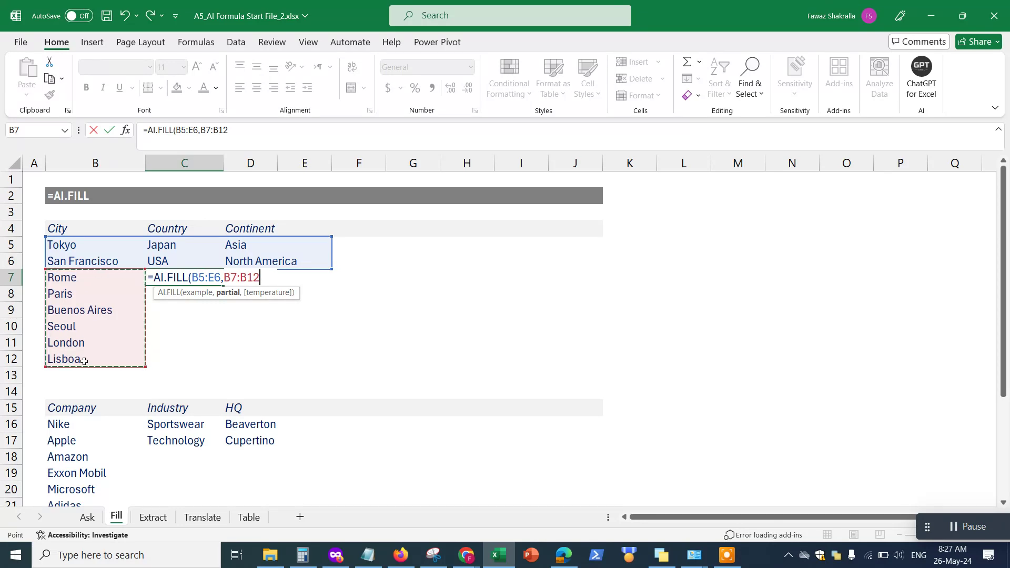
pyautogui.write(')')
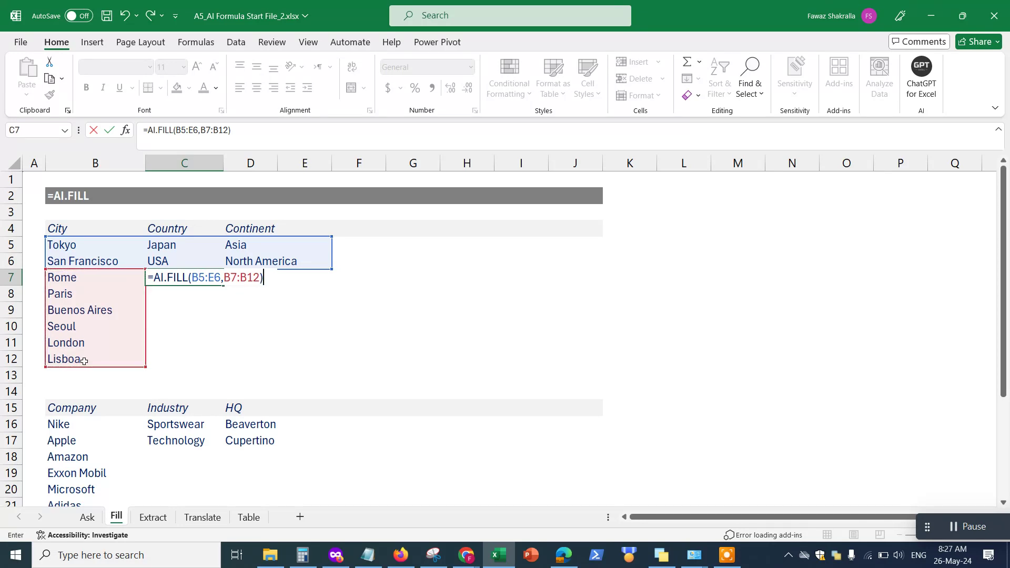
pyautogui.press('Return')
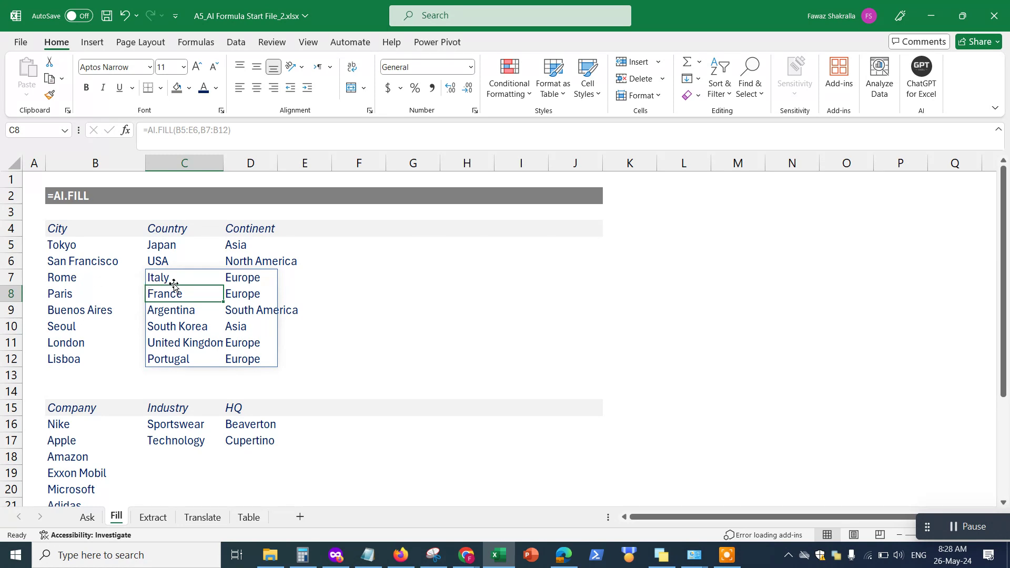
pyautogui.moveTo(112, 281); pyautogui.dragTo(250, 278)
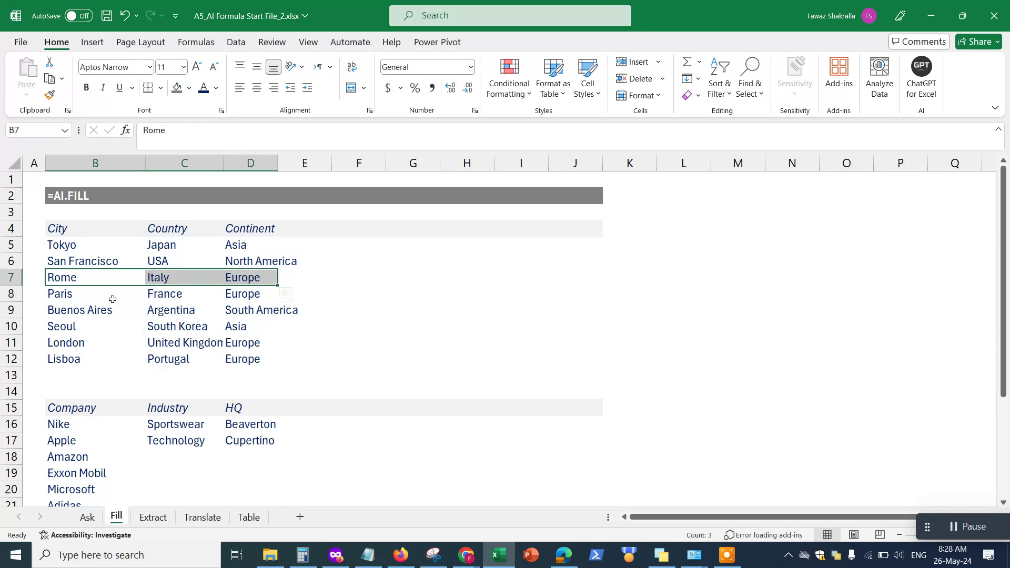
pyautogui.moveTo(108, 297); pyautogui.dragTo(248, 296)
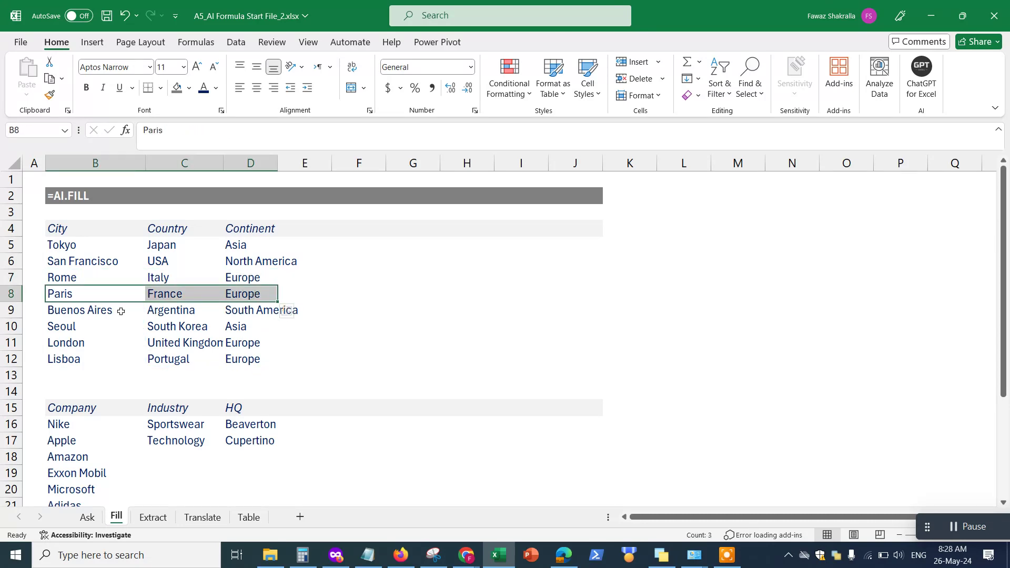
pyautogui.moveTo(122, 309); pyautogui.dragTo(252, 310)
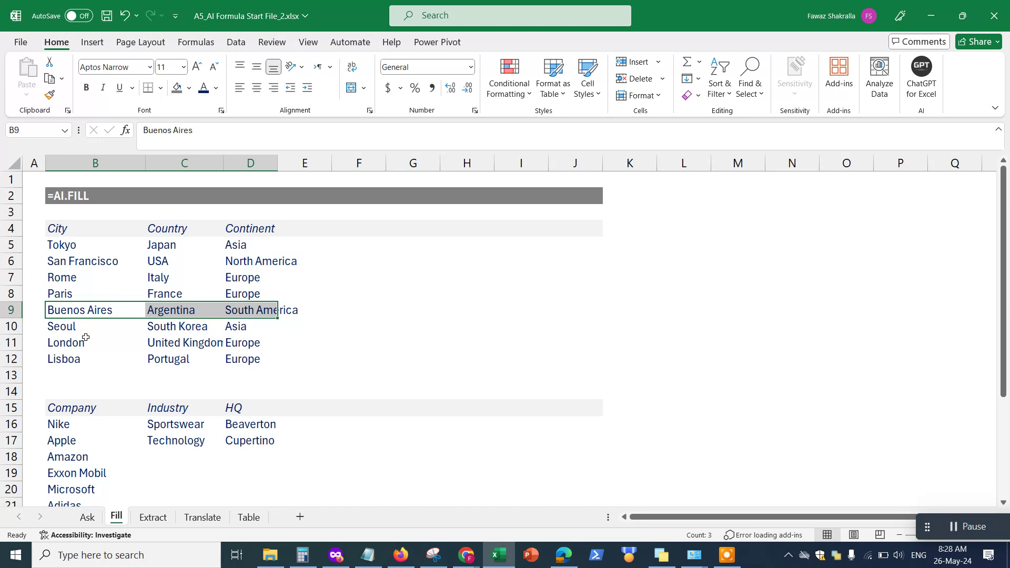
pyautogui.click(64, 371)
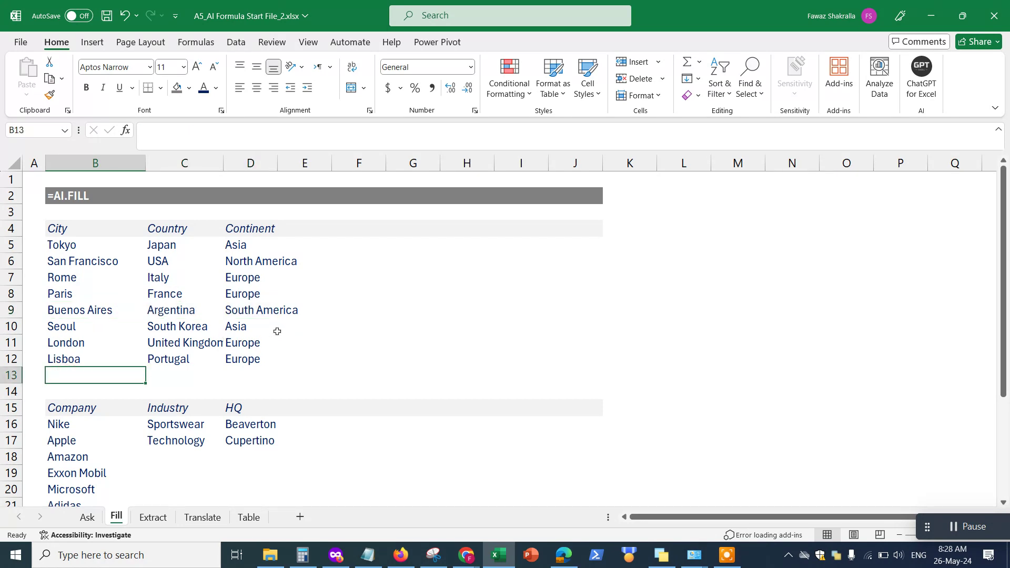
pyautogui.scroll(-2, 305, 344)
pyautogui.scroll(-2, 304, 344)
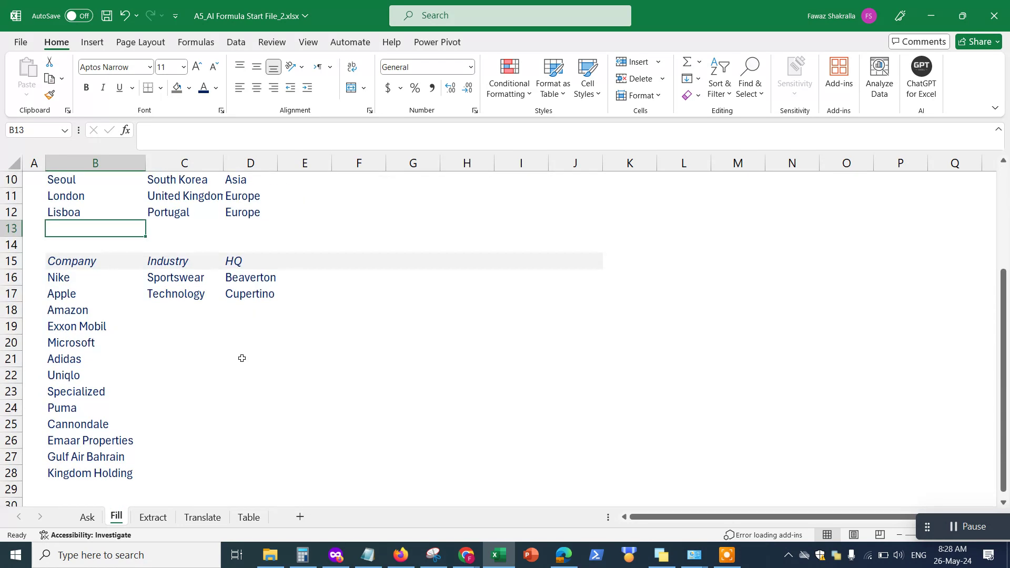
pyautogui.click(171, 307)
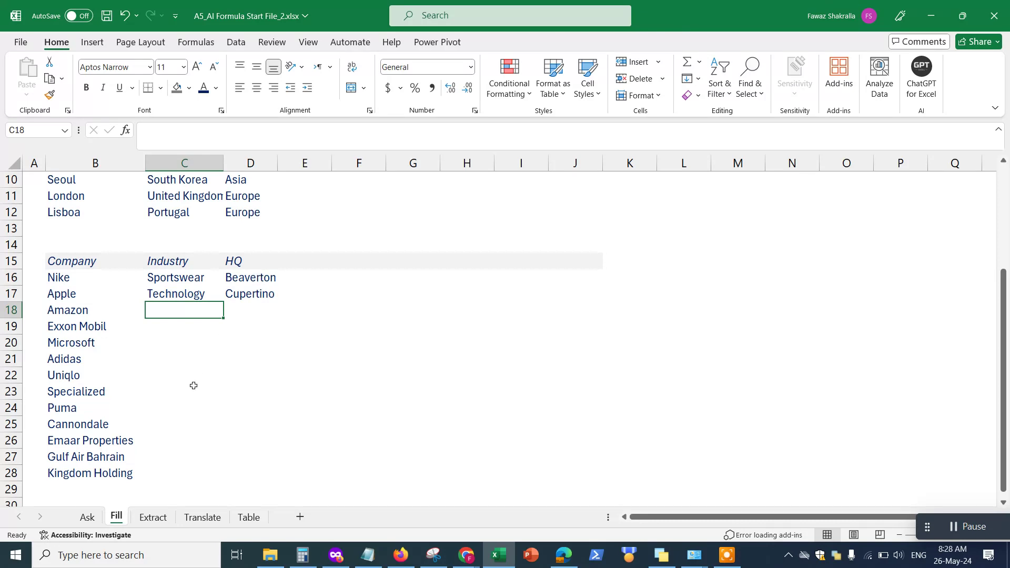
# Enter =AI.FILL(B16:D17,B18:B28) in C18, using the Nike and Apple rows as examples
pyautogui.moveTo(98, 343); pyautogui.dragTo(100, 473)
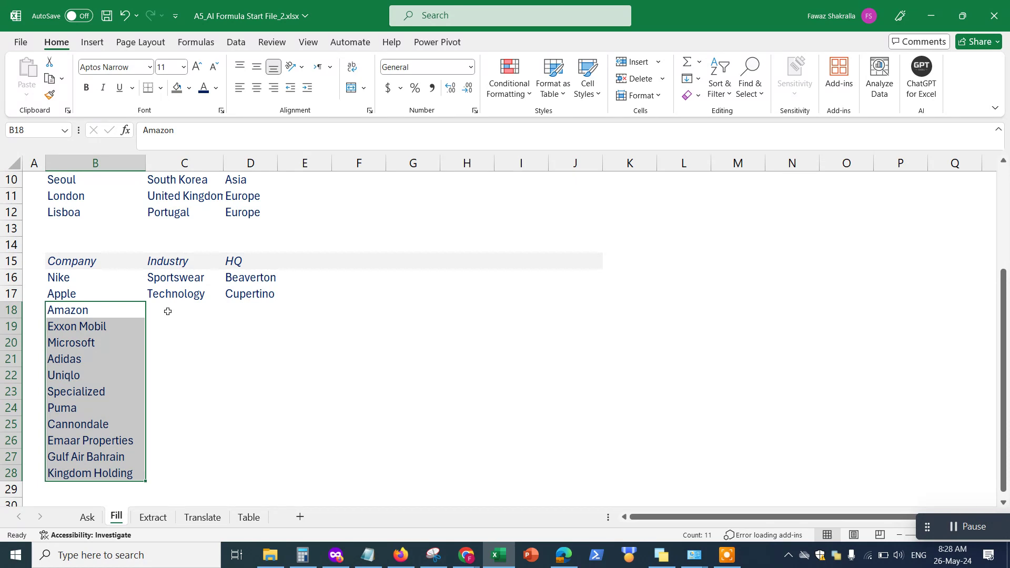
pyautogui.click(167, 311)
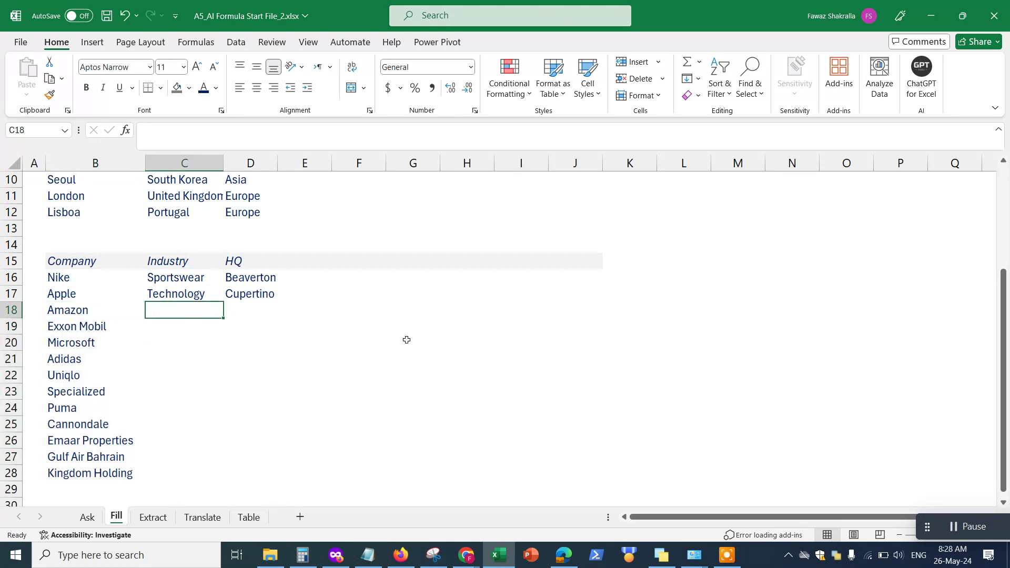
pyautogui.write('=')
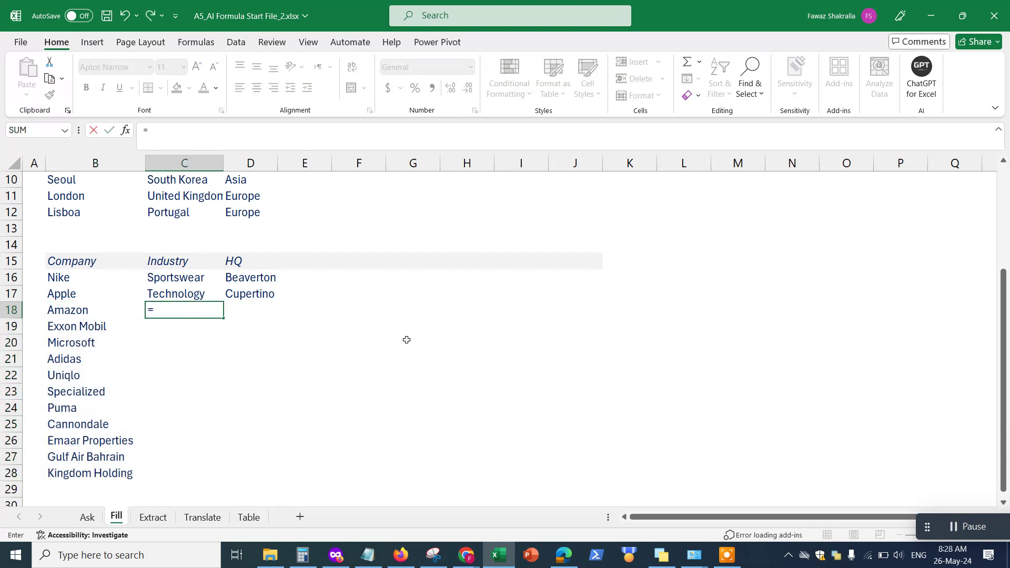
pyautogui.write('AI.fil')
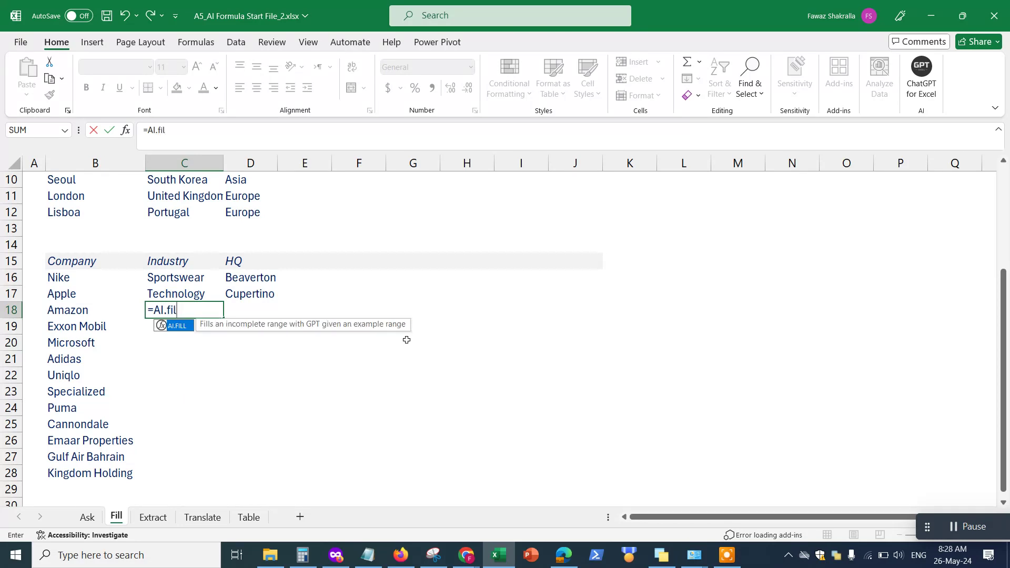
pyautogui.write('l')
pyautogui.press('Tab')
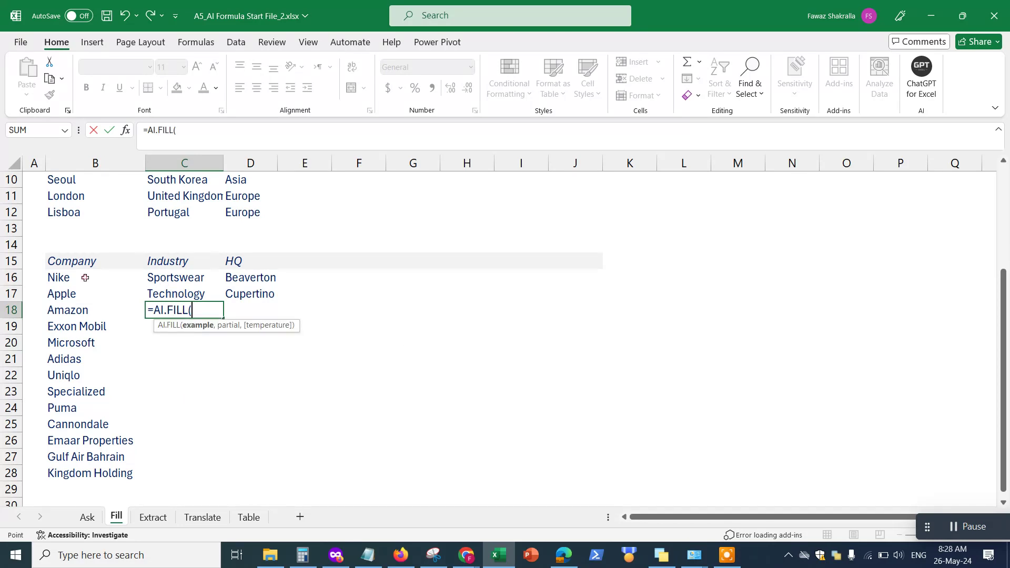
pyautogui.moveTo(85, 278); pyautogui.dragTo(245, 297)
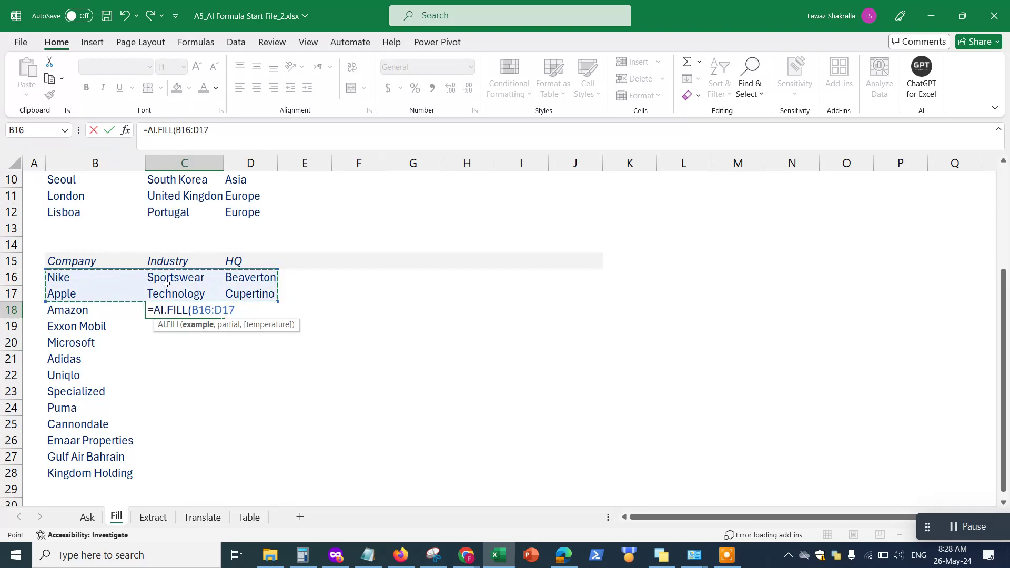
pyautogui.write(',')
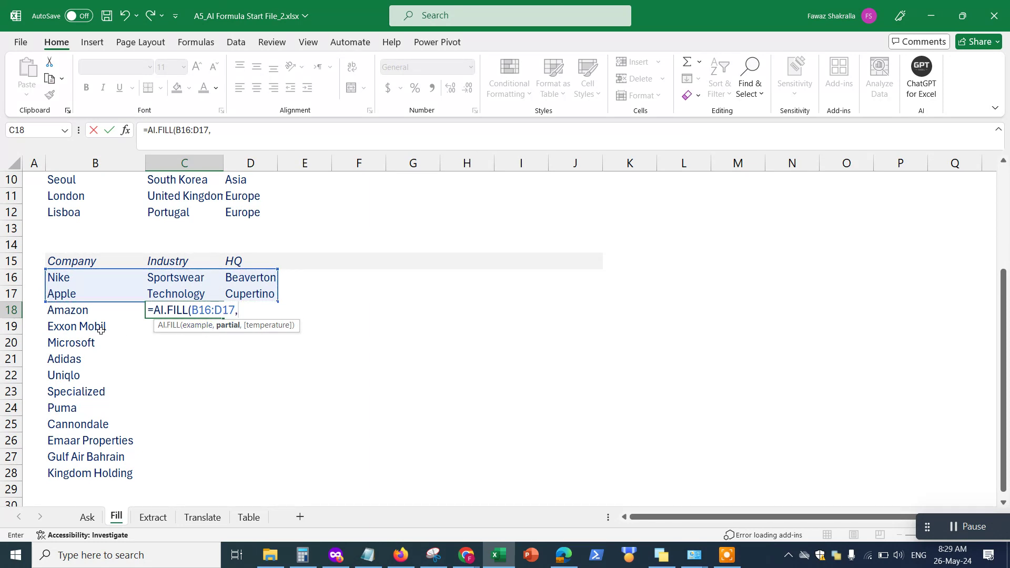
pyautogui.moveTo(98, 313); pyautogui.dragTo(103, 484)
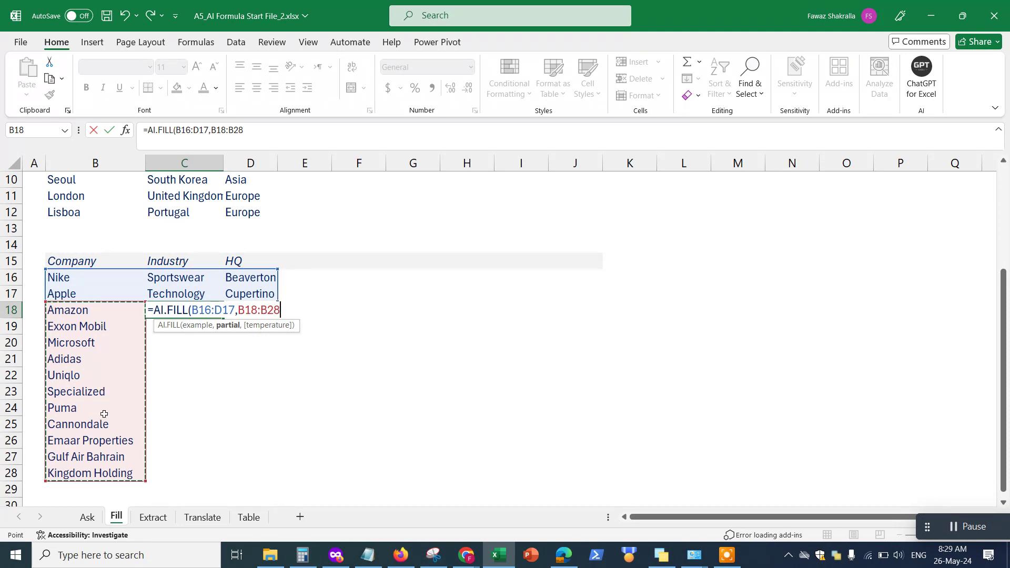
pyautogui.write(')')
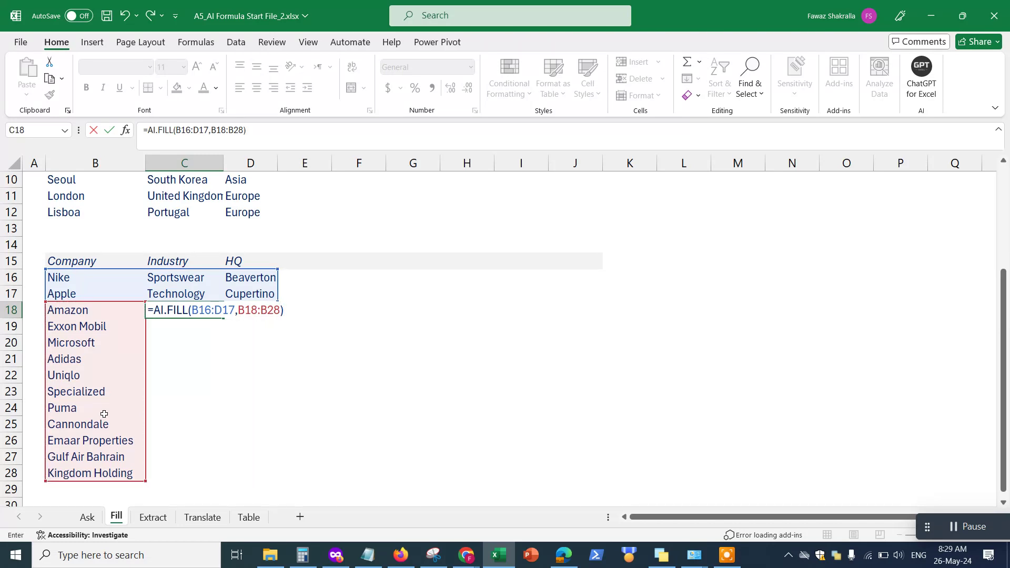
pyautogui.press('Return')
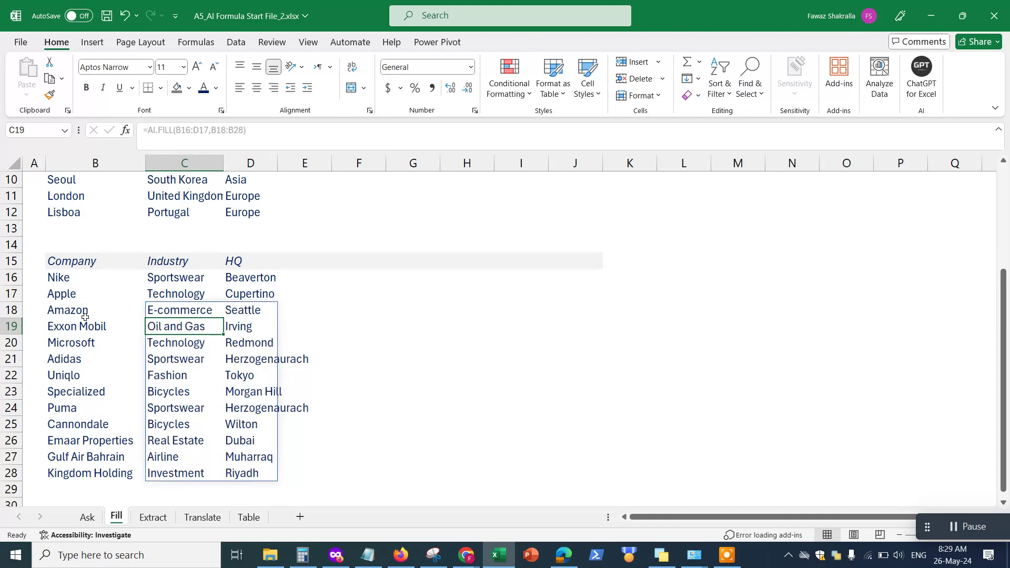
pyautogui.click(93, 343)
pyautogui.click(173, 344)
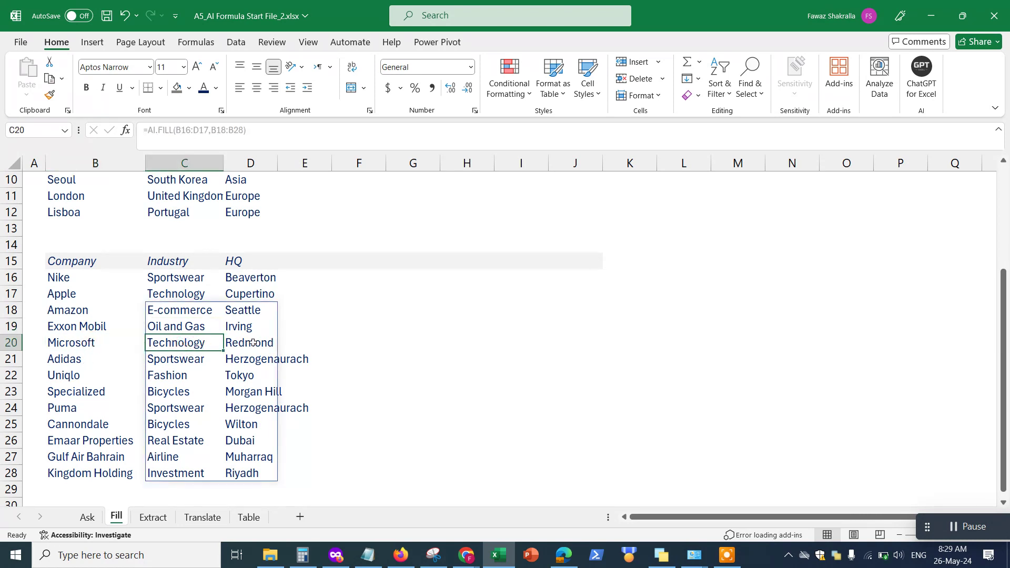
pyautogui.click(93, 363)
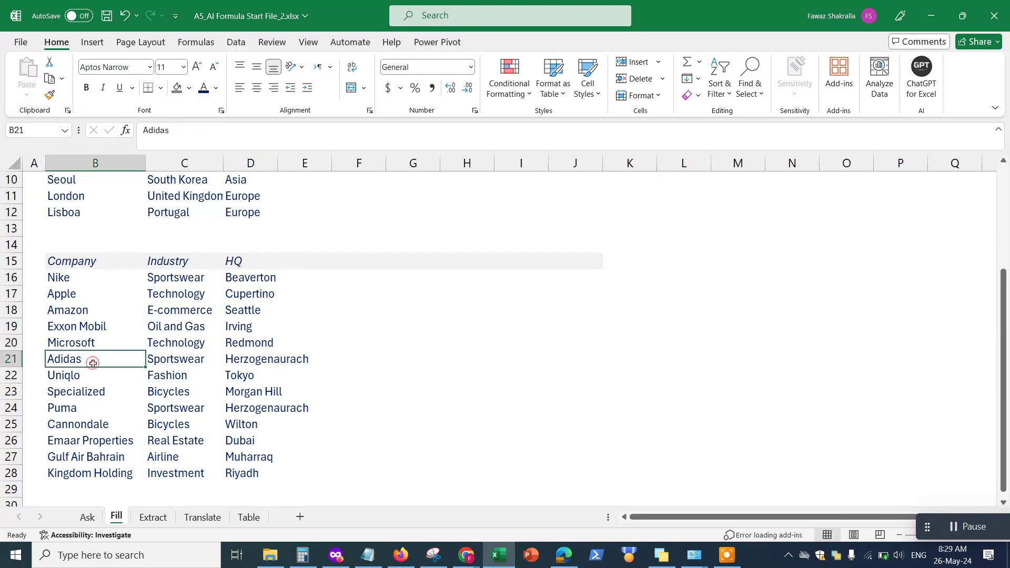
pyautogui.click(173, 363)
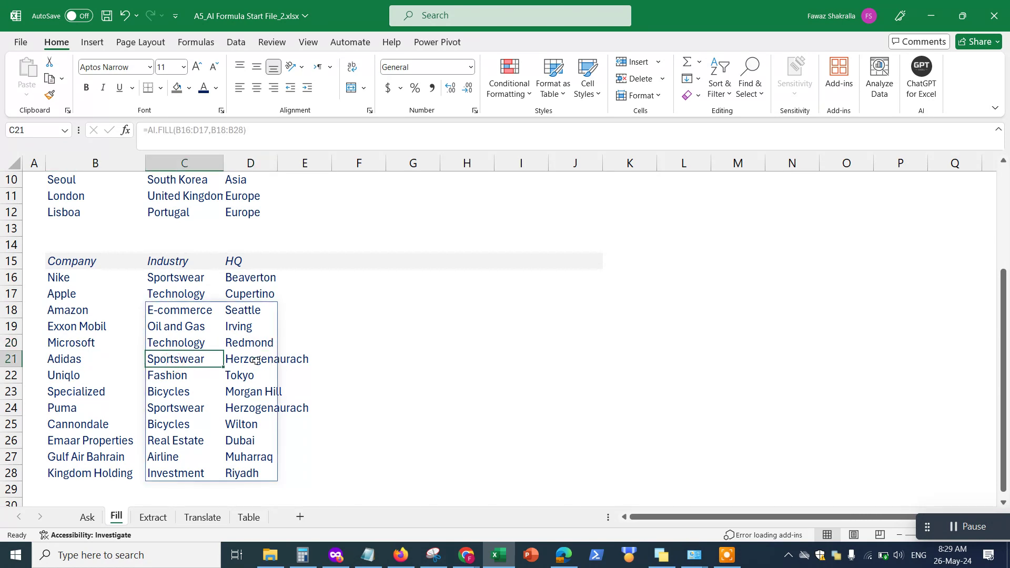
pyautogui.click(256, 361)
pyautogui.moveTo(278, 164); pyautogui.dragTo(346, 168)
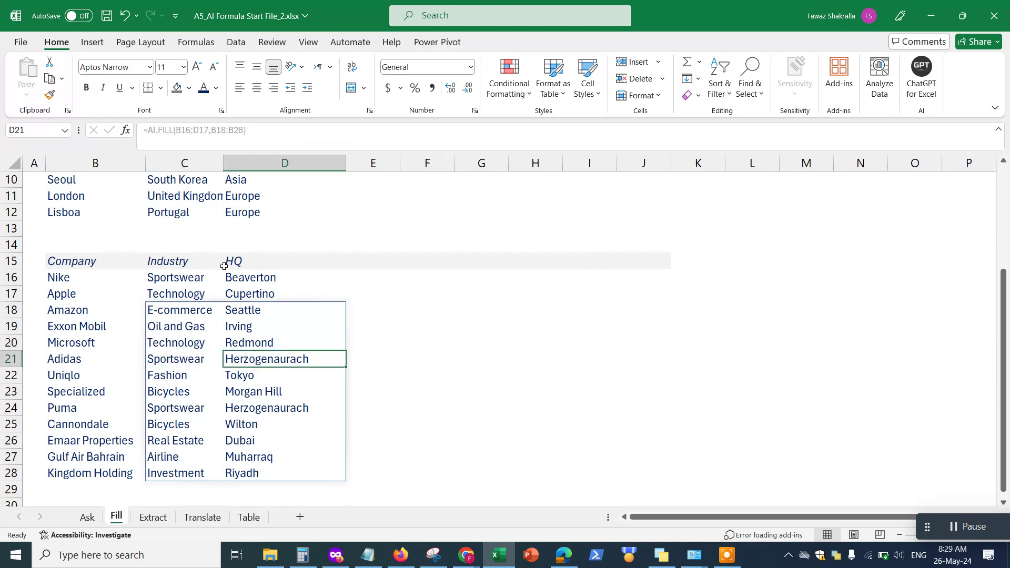
pyautogui.click(84, 379)
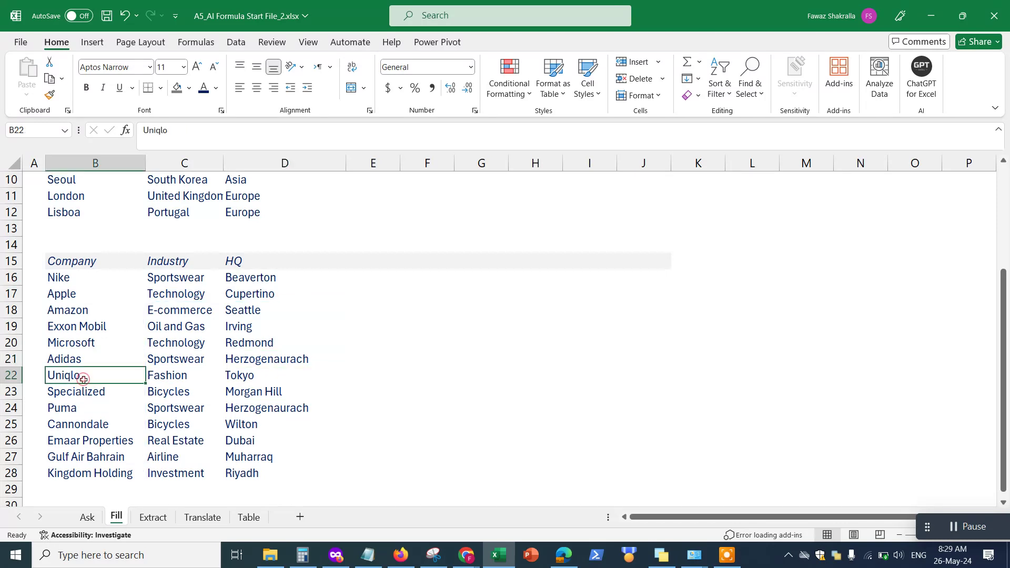
pyautogui.click(167, 378)
pyautogui.click(241, 375)
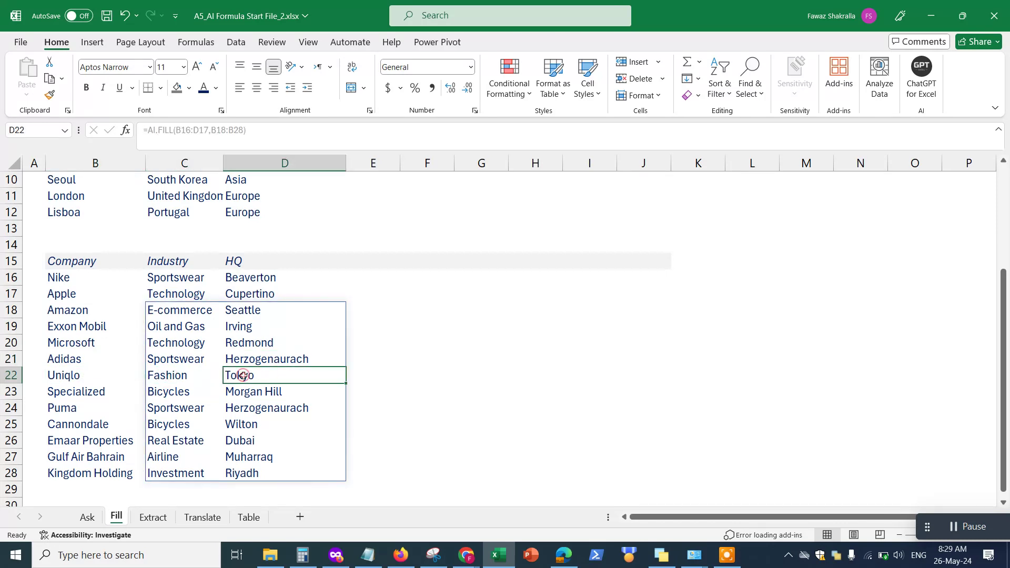
pyautogui.click(111, 445)
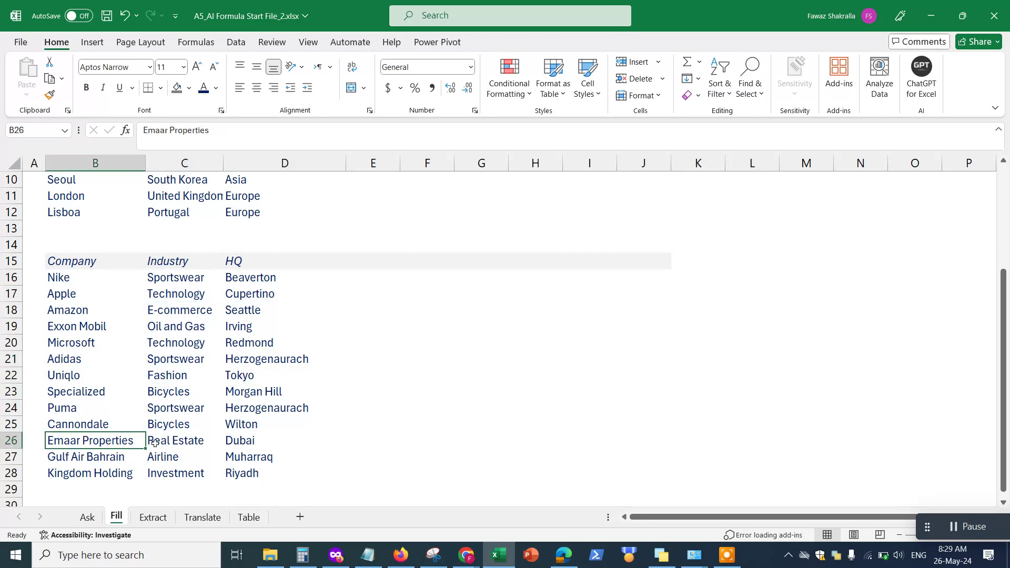
pyautogui.click(174, 440)
pyautogui.click(244, 440)
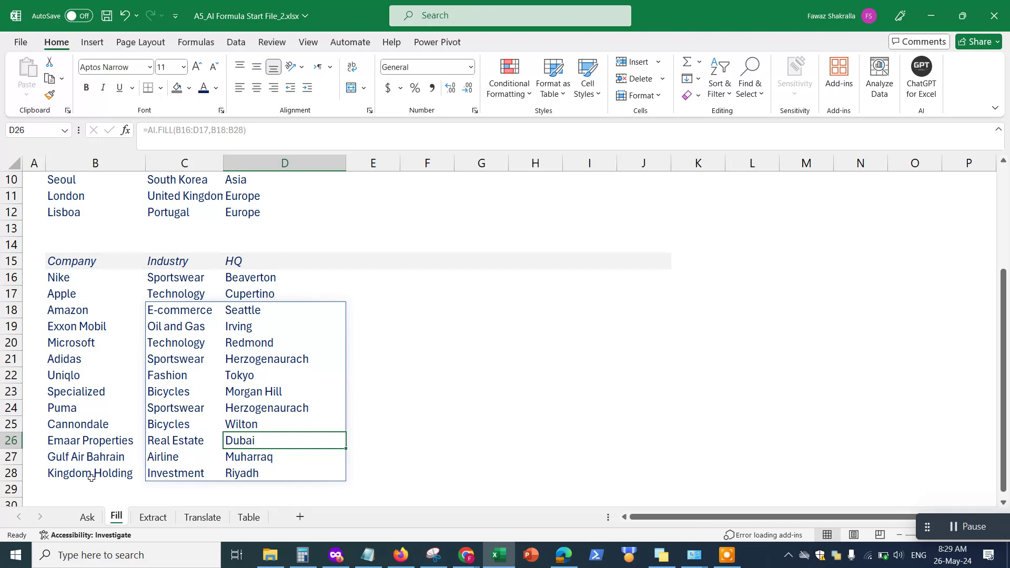
pyautogui.click(189, 472)
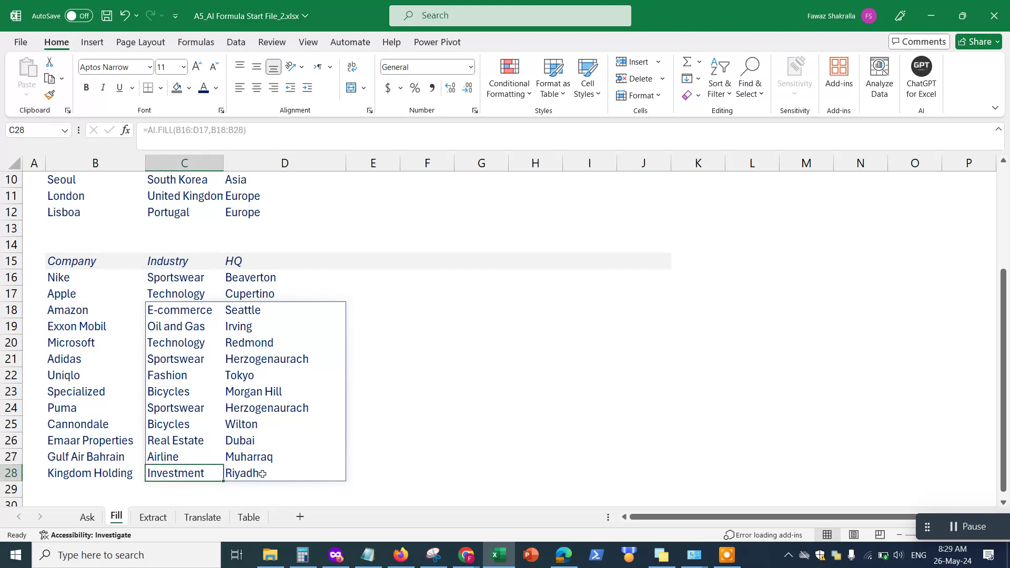
pyautogui.click(310, 473)
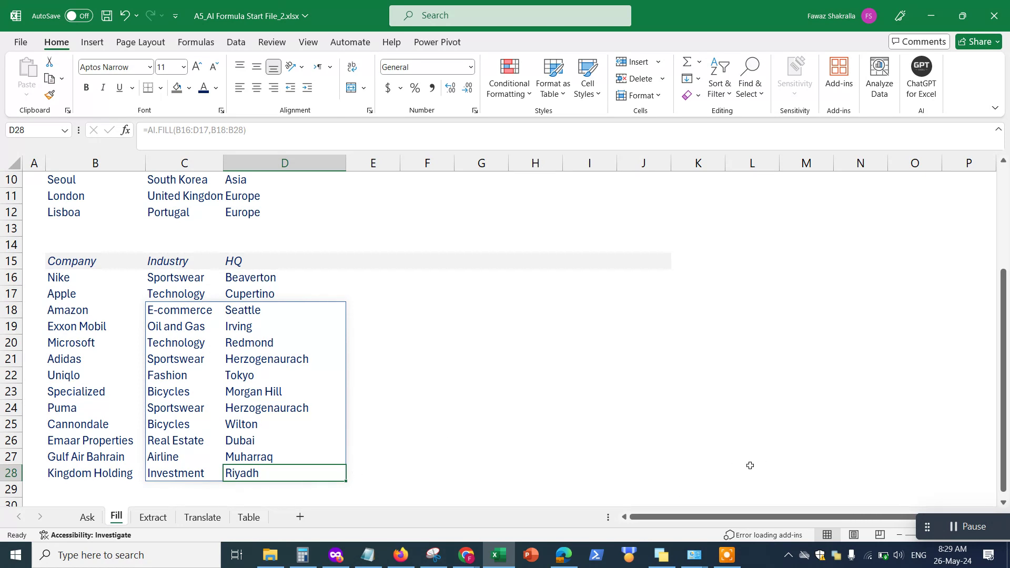
pyautogui.moveTo(927, 529); pyautogui.dragTo(691, 472)
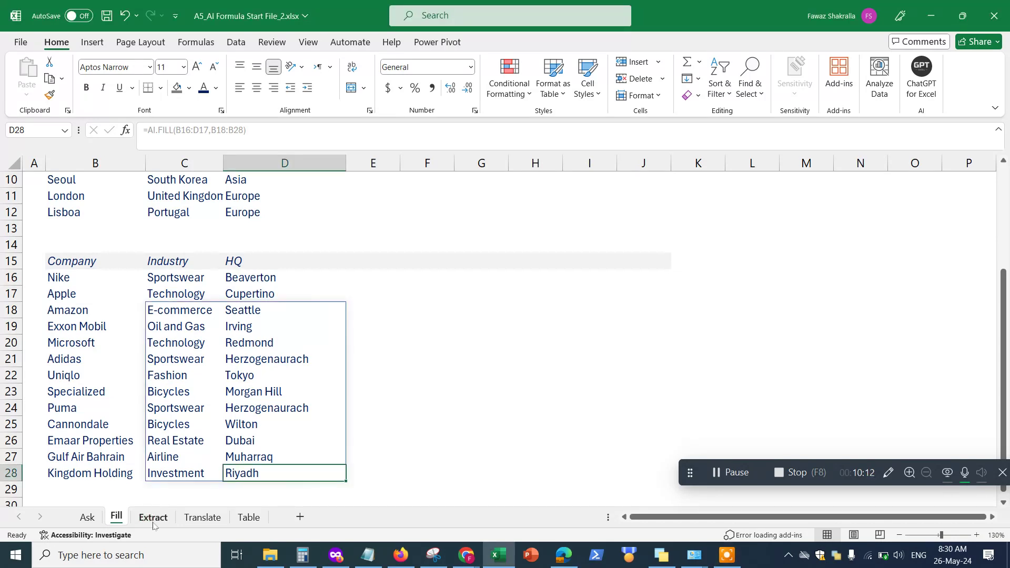
# Open the Extract sheet showing the name and email input sentences
pyautogui.click(151, 519)
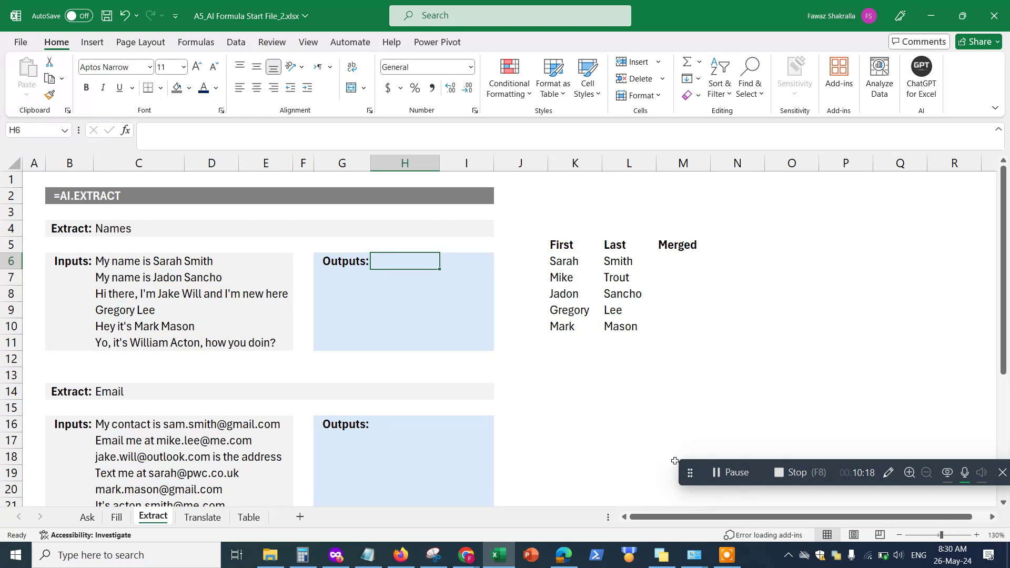
pyautogui.moveTo(690, 474); pyautogui.dragTo(804, 489)
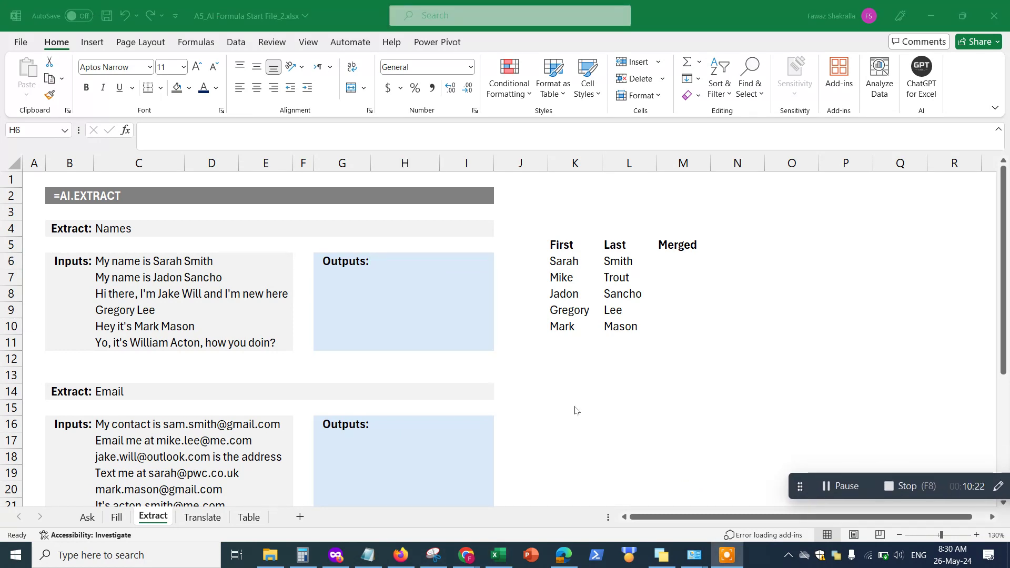
# Start an AI.extract section with '- extract certain information from a cell (sample of data)'
pyautogui.click(368, 555)
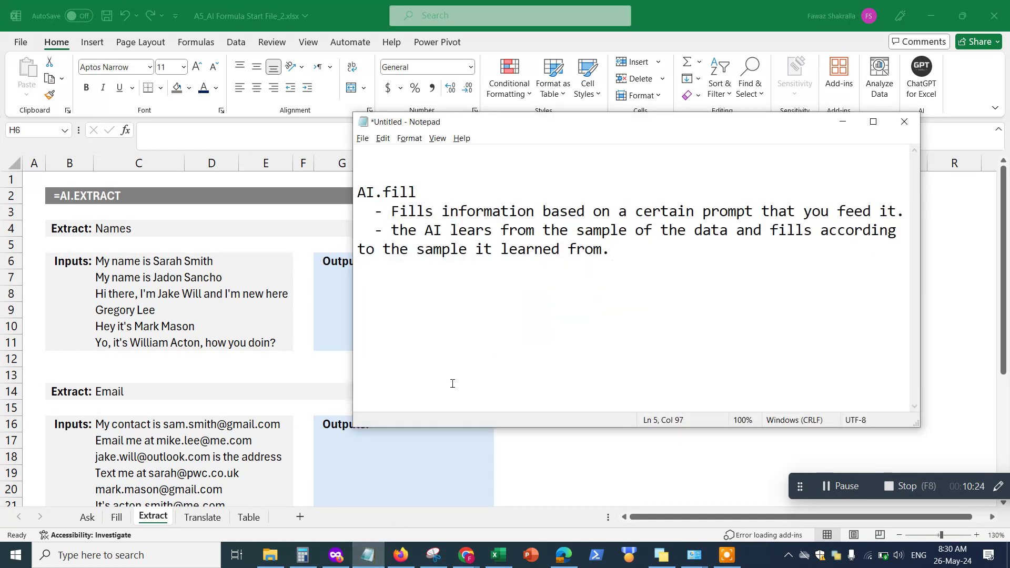
pyautogui.press('Return')
pyautogui.press('Return')
pyautogui.write('AI.extract')
pyautogui.press('Return')
pyautogui.write('- ')
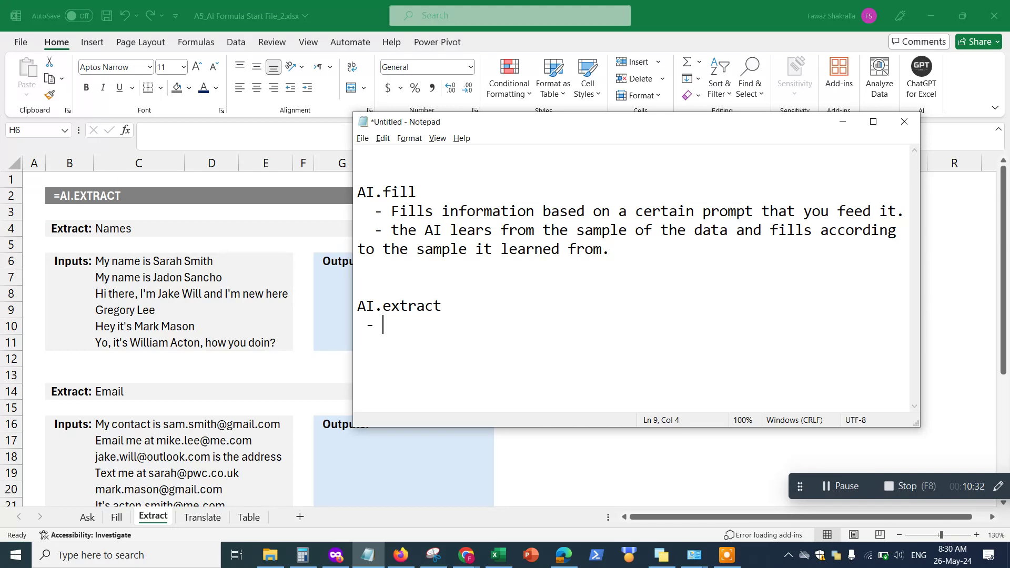
pyautogui.write('extract certain informa')
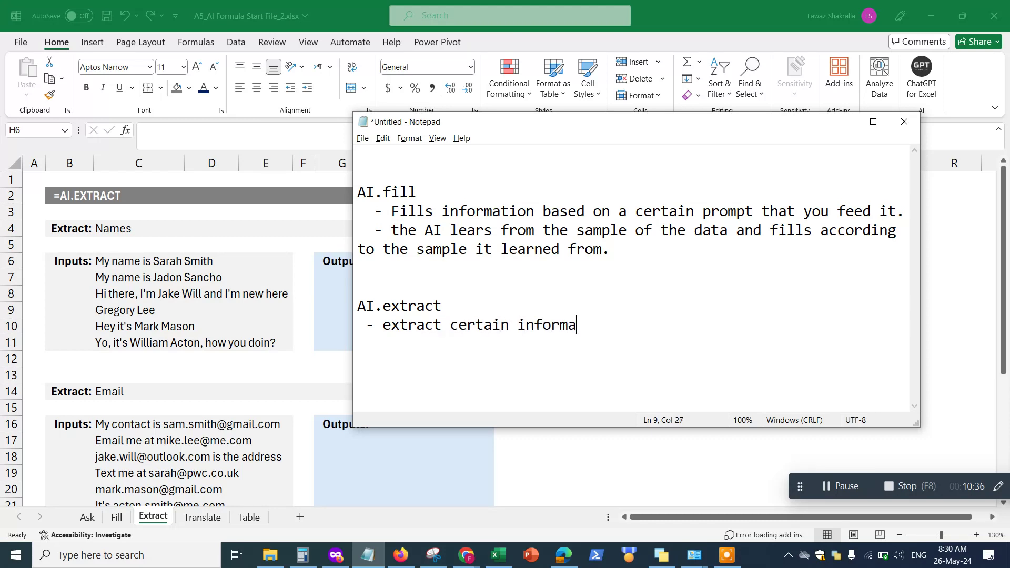
pyautogui.write('tion from a cell (sample)')
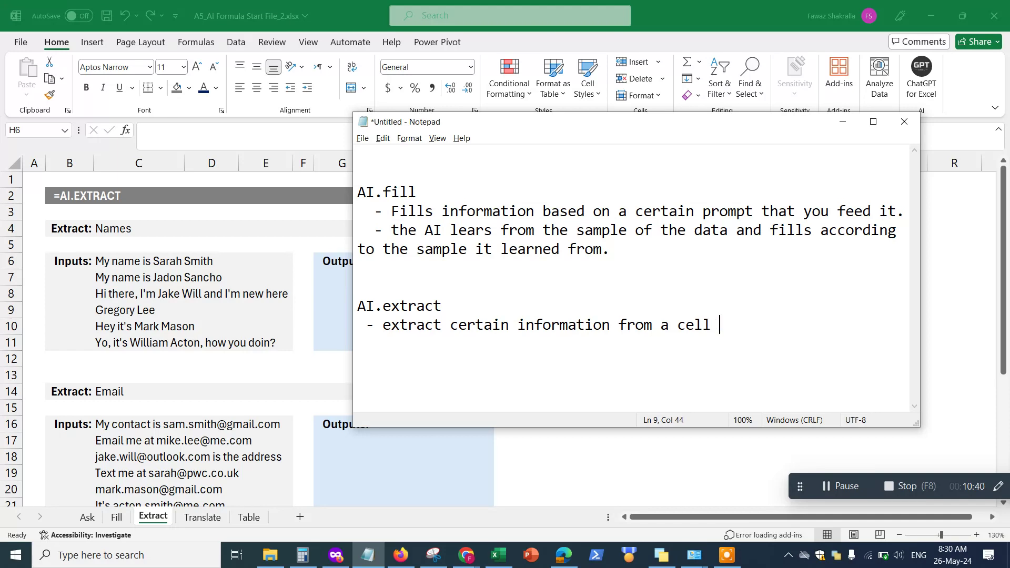
pyautogui.press('BackSpace')
pyautogui.write('of data)')
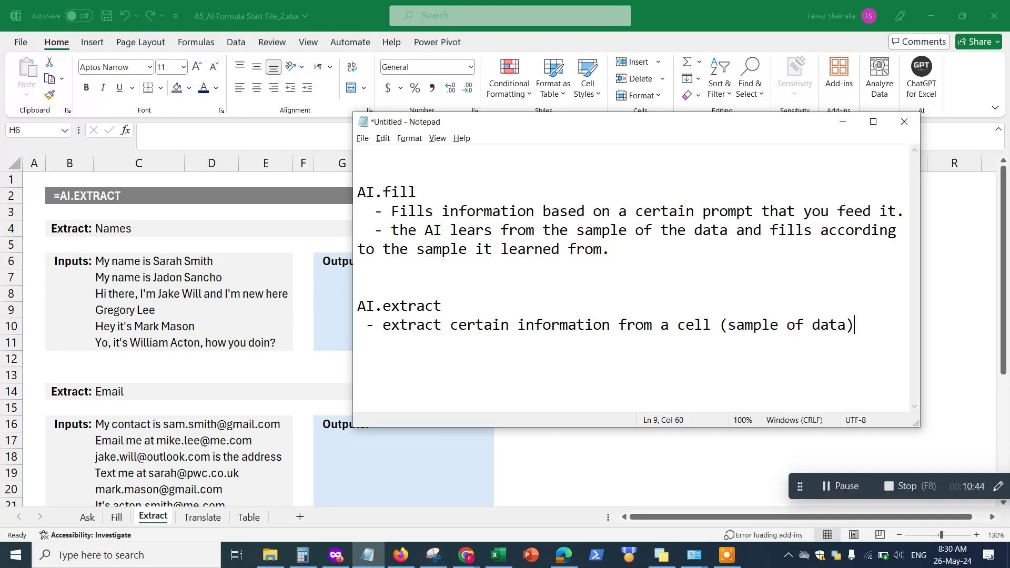
# Add the bullet '- paste the information into a different cell.'
pyautogui.press('Return')
pyautogui.write('- paste th')
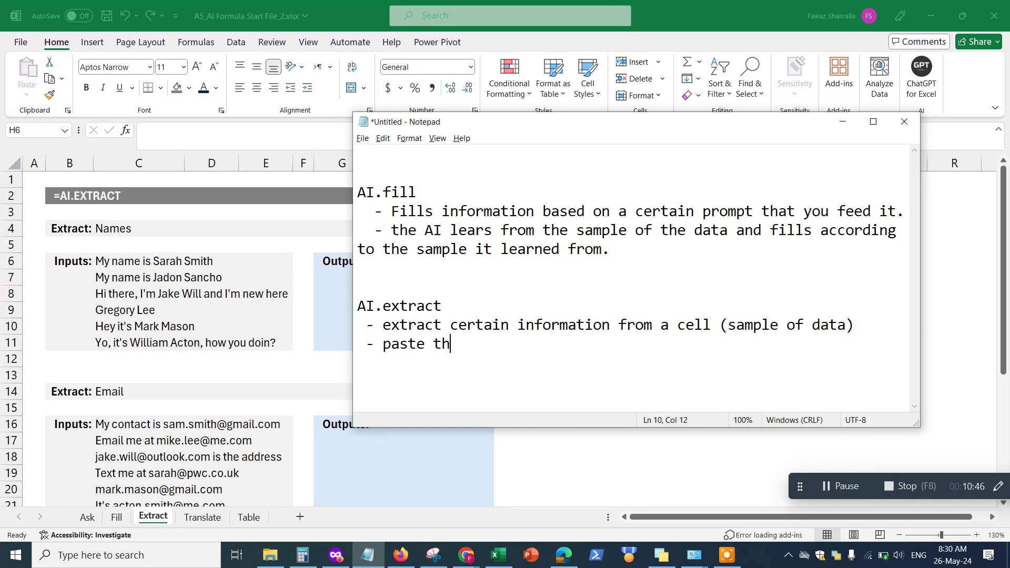
pyautogui.write('e information into the')
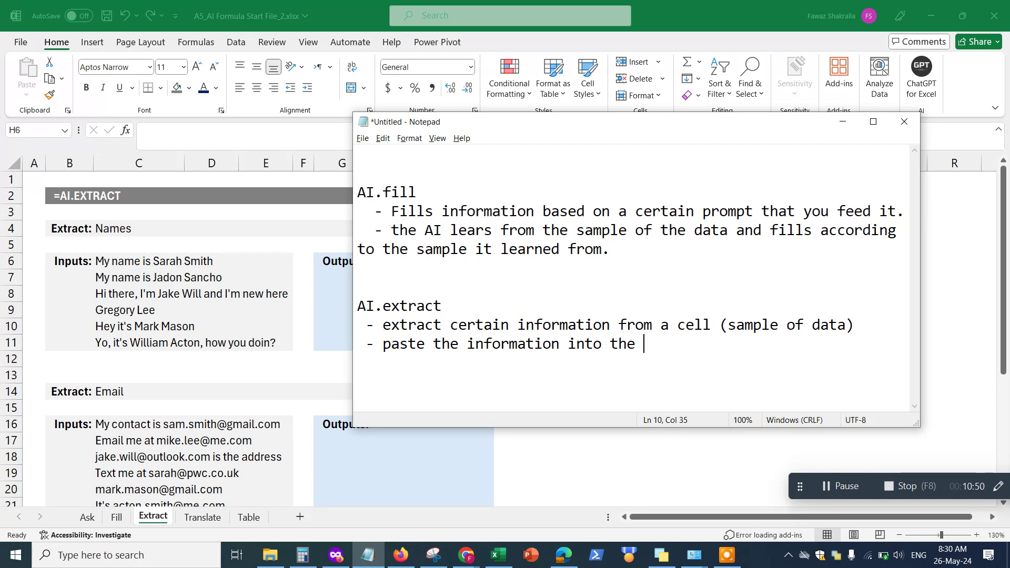
pyautogui.press('BackSpace')
pyautogui.press('BackSpace')
pyautogui.press('BackSpace')
pyautogui.press('BackSpace')
pyautogui.press('BackSpace')
pyautogui.write('a different')
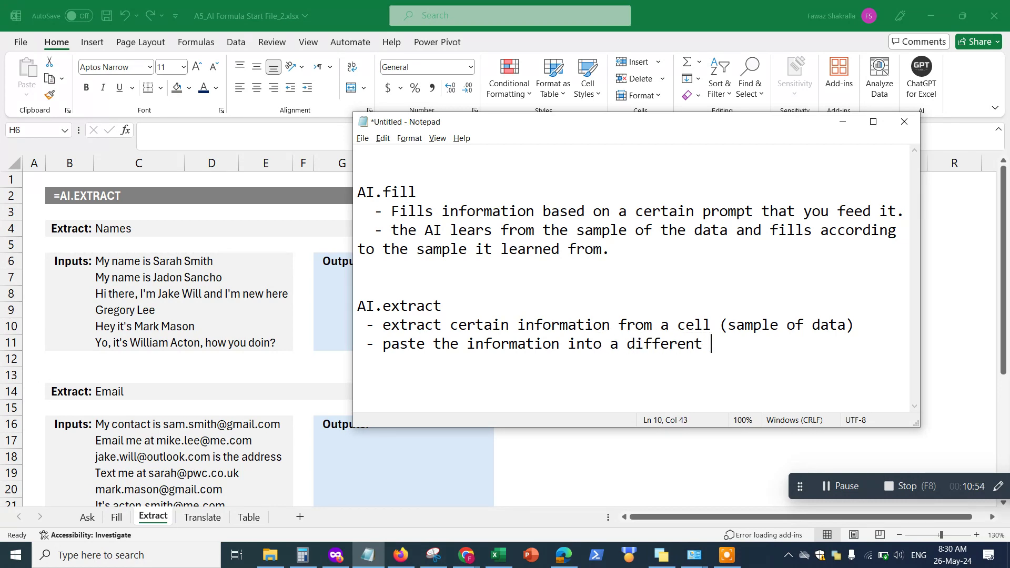
pyautogui.write(' cell.')
# Type a sample merged name in M6, Flash Fill the Merged column with Ctrl+E, then clear M6
pyautogui.click(842, 121)
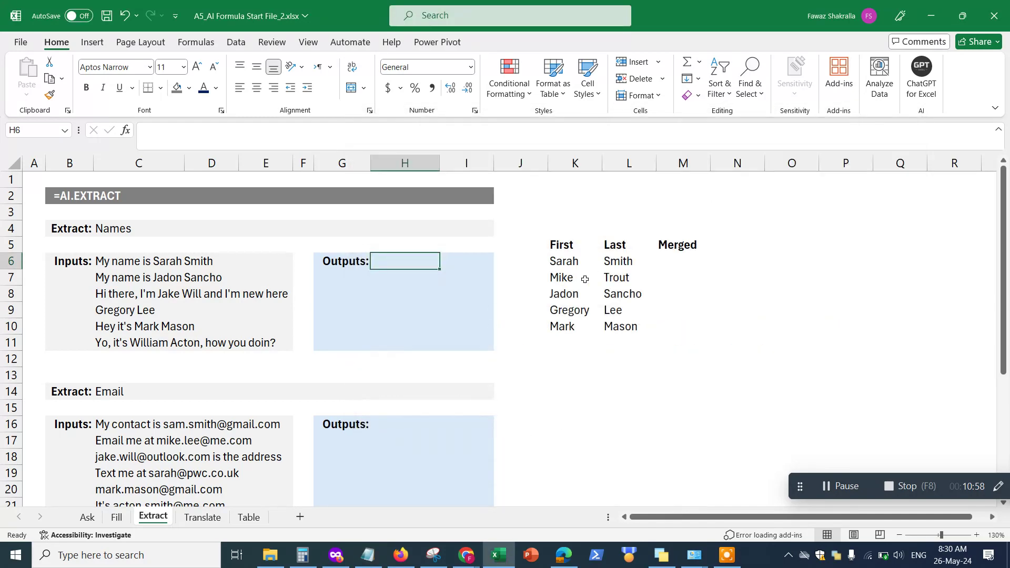
pyautogui.click(339, 279)
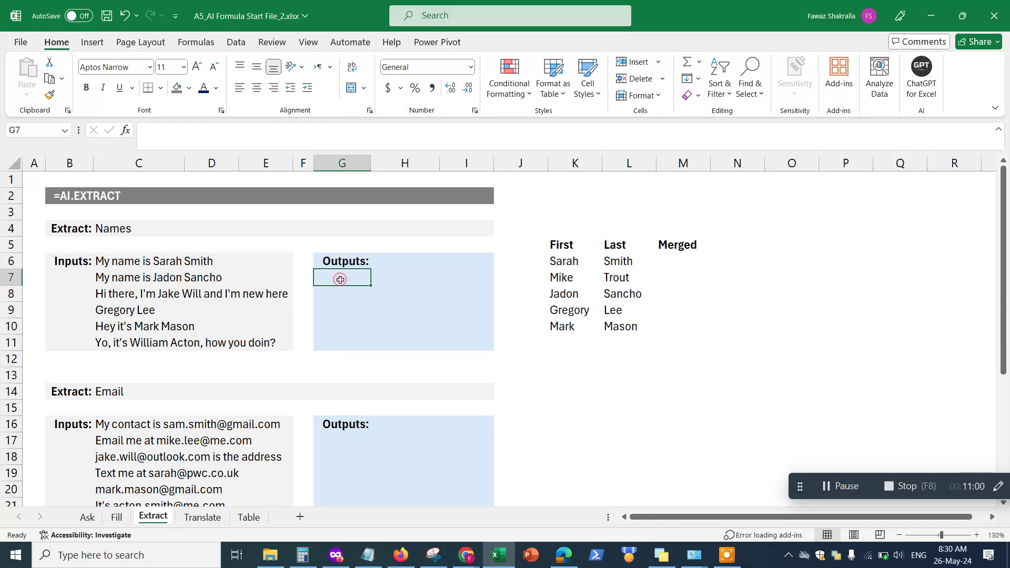
pyautogui.click(673, 261)
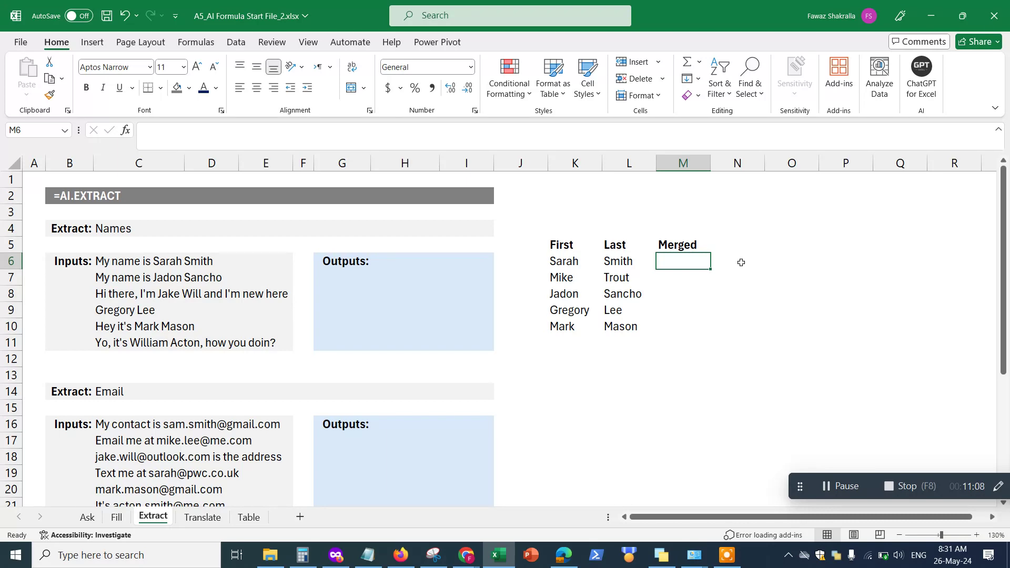
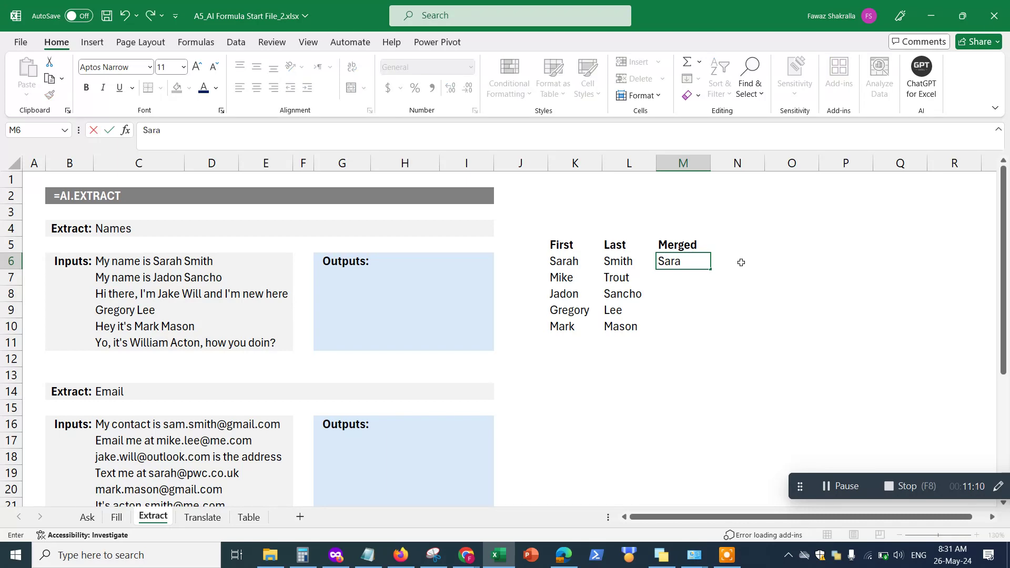
pyautogui.press('Return')
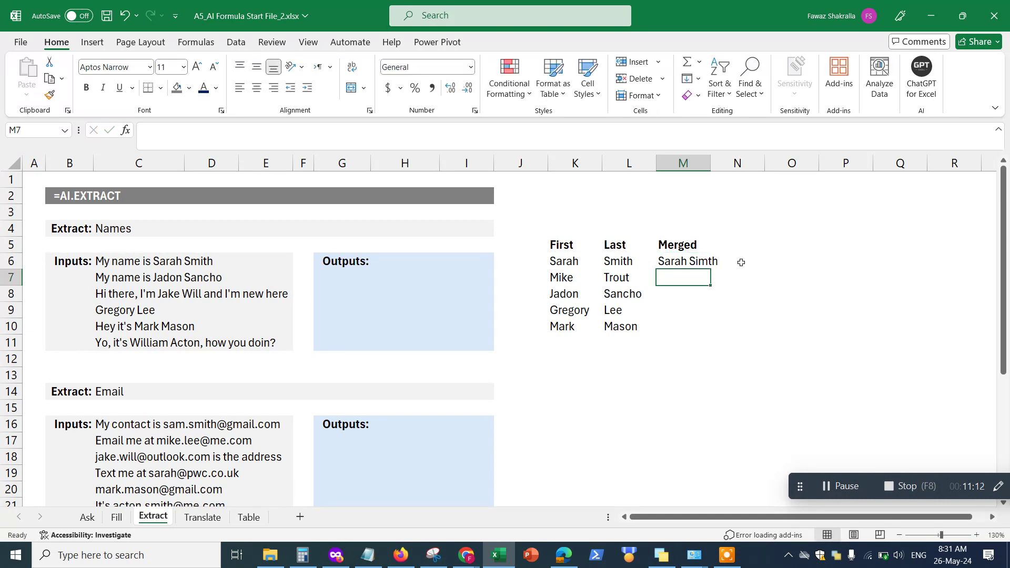
pyautogui.click(664, 263)
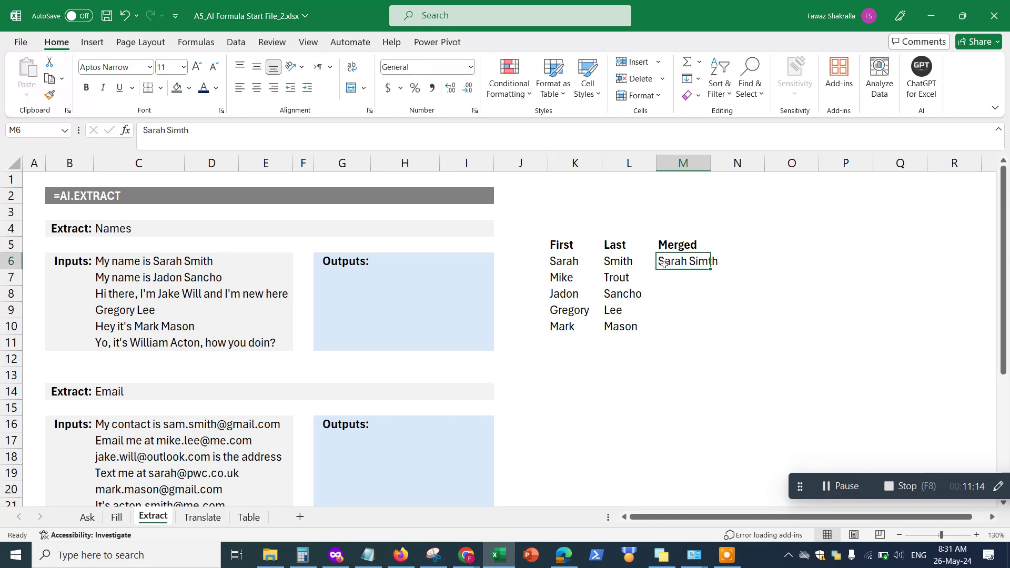
pyautogui.hotkey('ctrl', 'e')
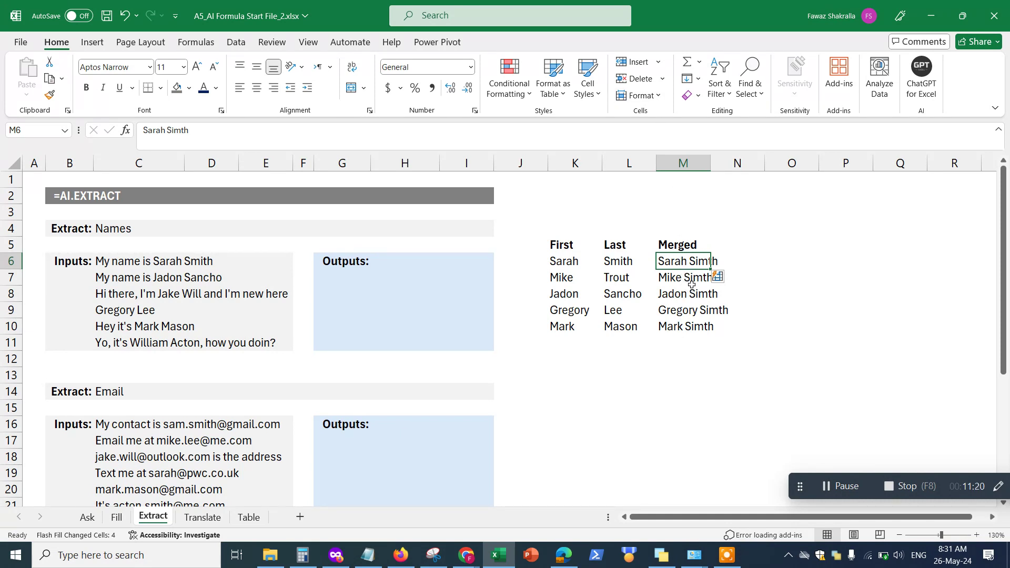
pyautogui.press('Delete')
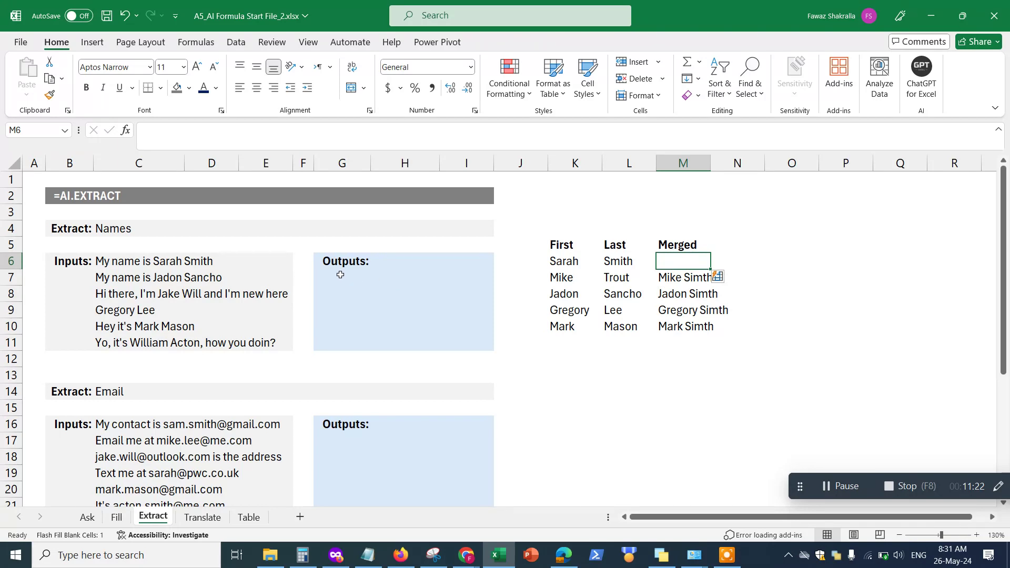
pyautogui.click(340, 274)
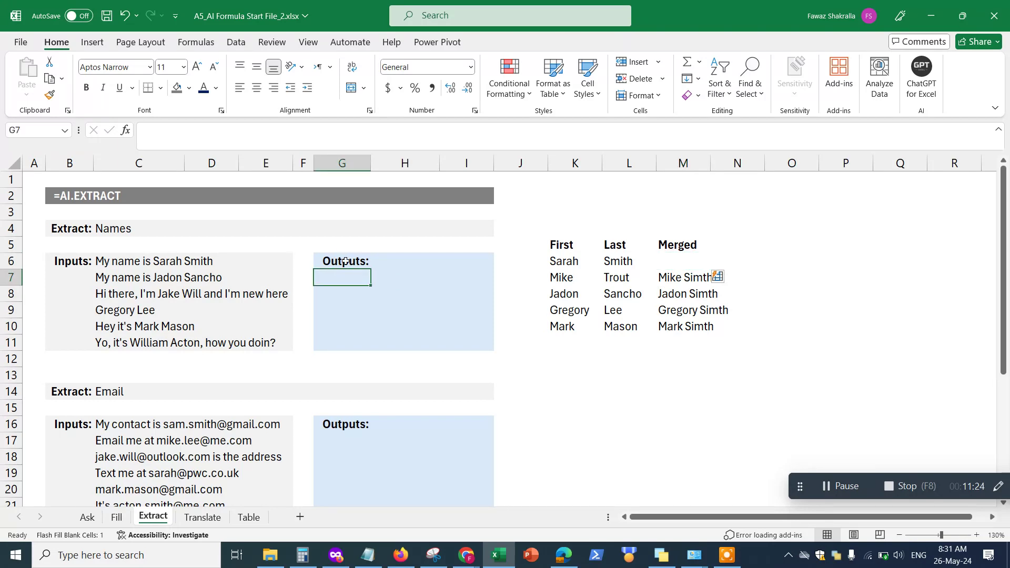
pyautogui.click(381, 257)
# Look over the name sentences in C6:C11 and select the output cell H6
pyautogui.moveTo(206, 260); pyautogui.dragTo(205, 295)
pyautogui.moveTo(113, 261); pyautogui.dragTo(114, 343)
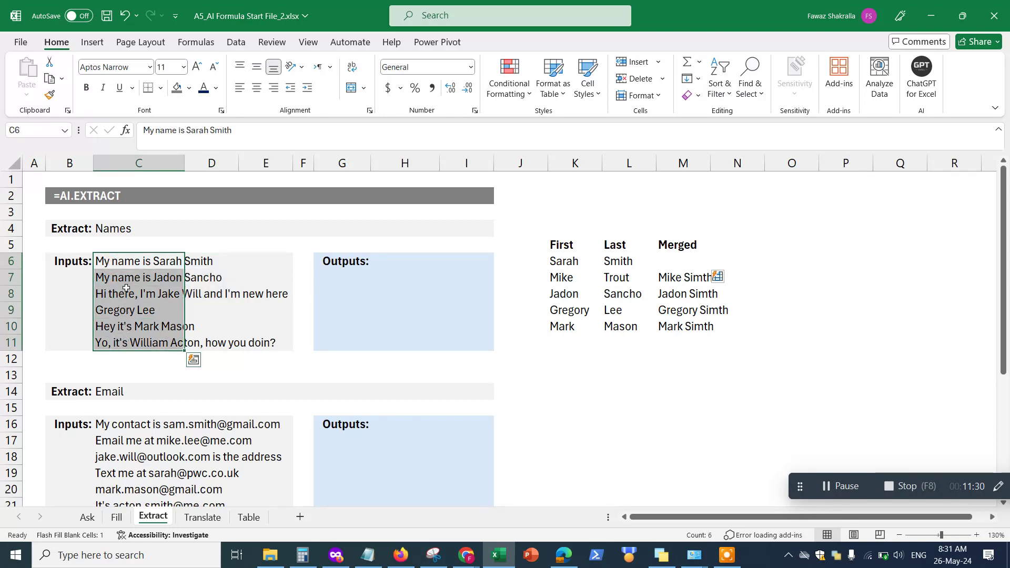
pyautogui.click(115, 263)
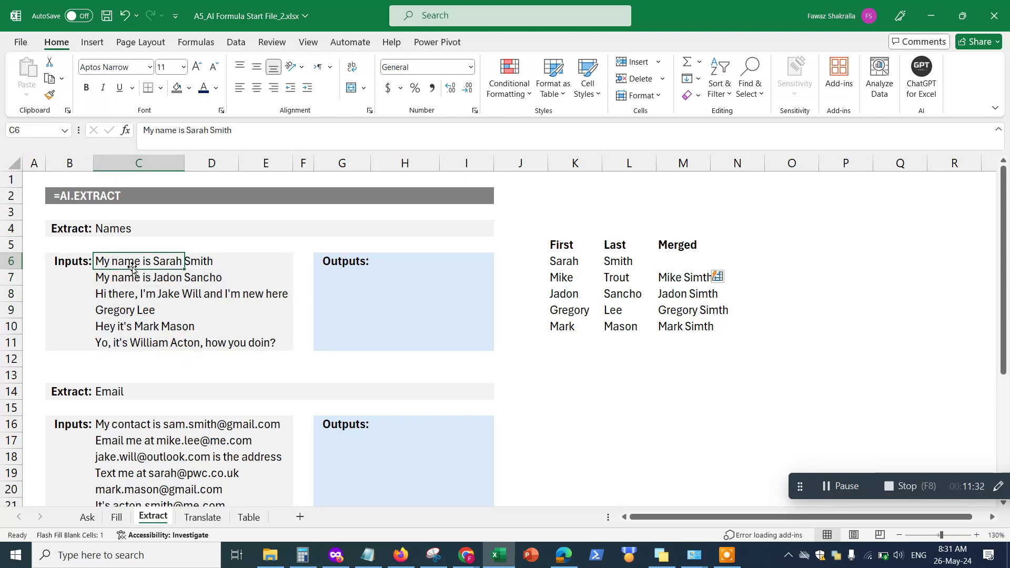
pyautogui.moveTo(113, 280); pyautogui.dragTo(200, 280)
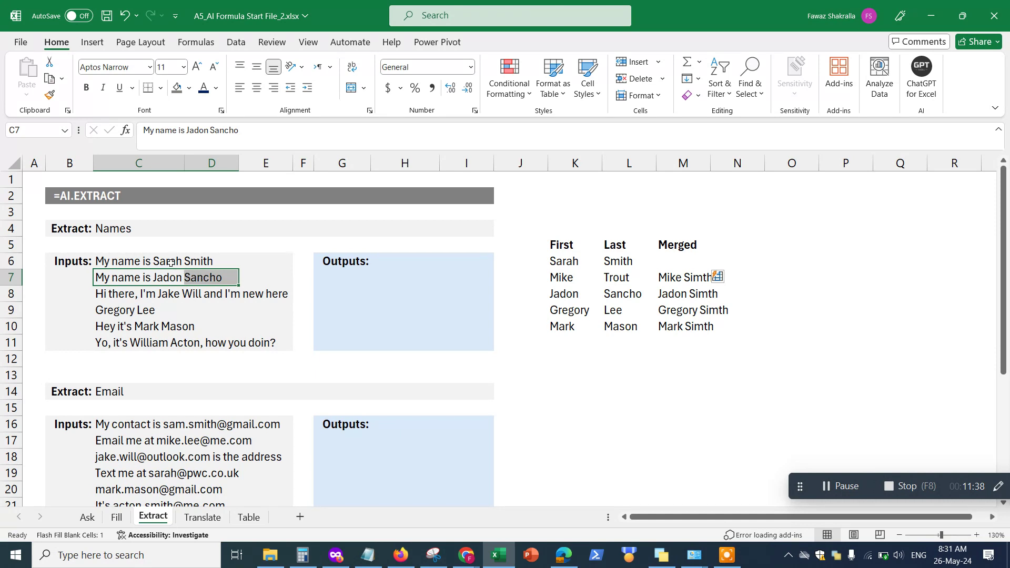
pyautogui.moveTo(115, 262); pyautogui.dragTo(126, 352)
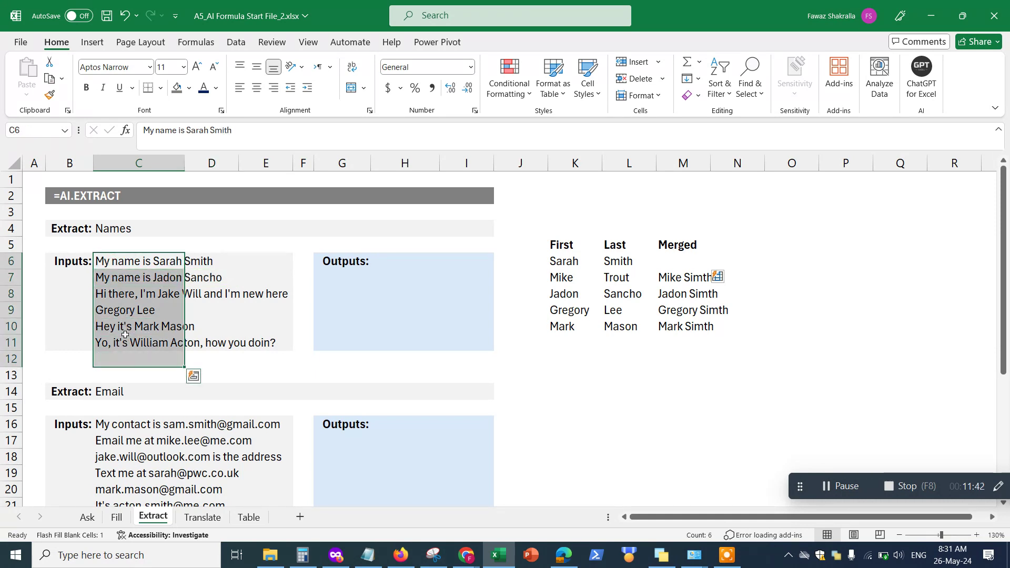
pyautogui.click(166, 264)
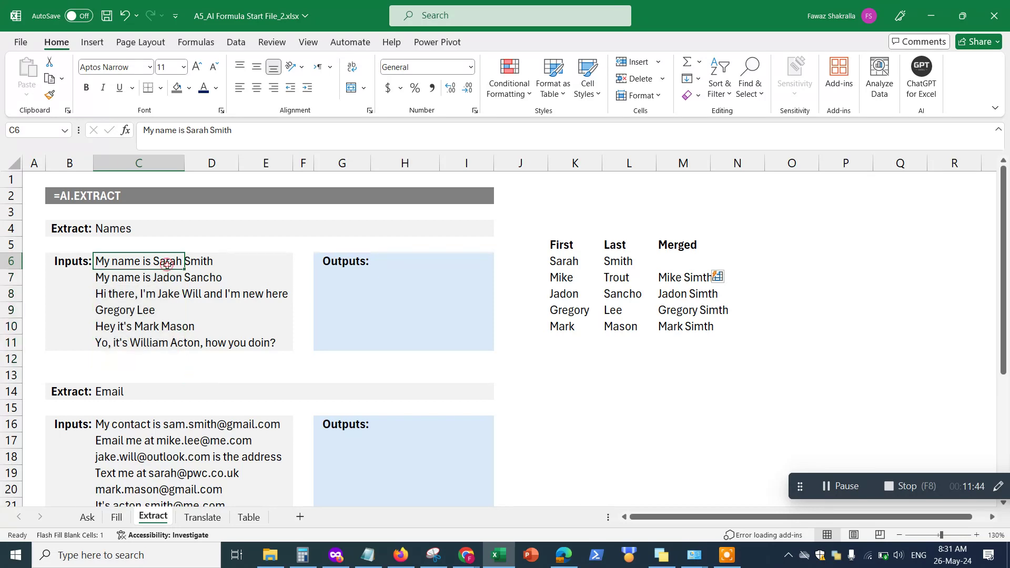
pyautogui.click(398, 260)
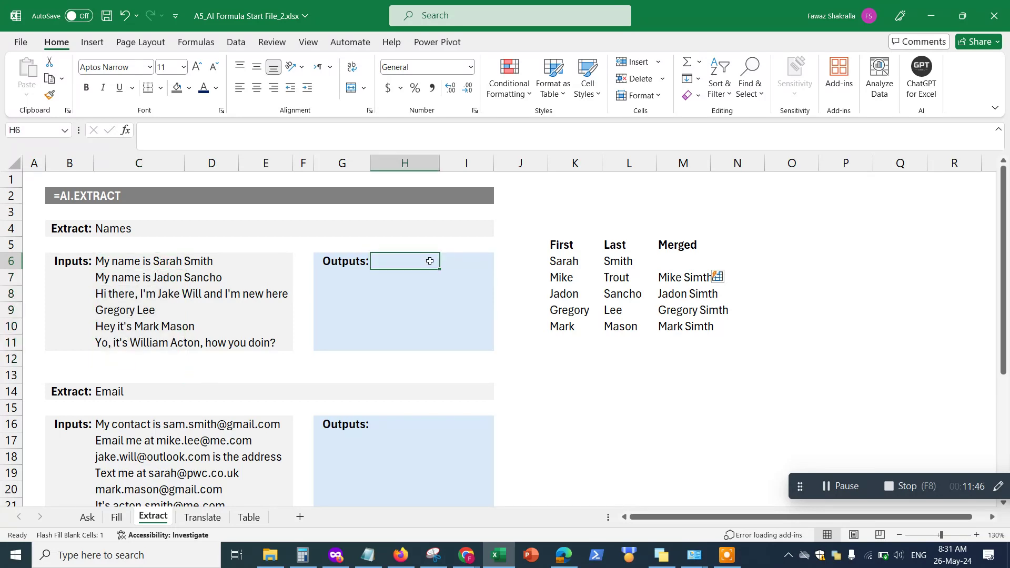
pyautogui.click(451, 261)
pyautogui.click(412, 261)
# Enter =AI.EXTRACT(C6,C4) in H6 to extract the name from the first sentence
pyautogui.write('=AI.e')
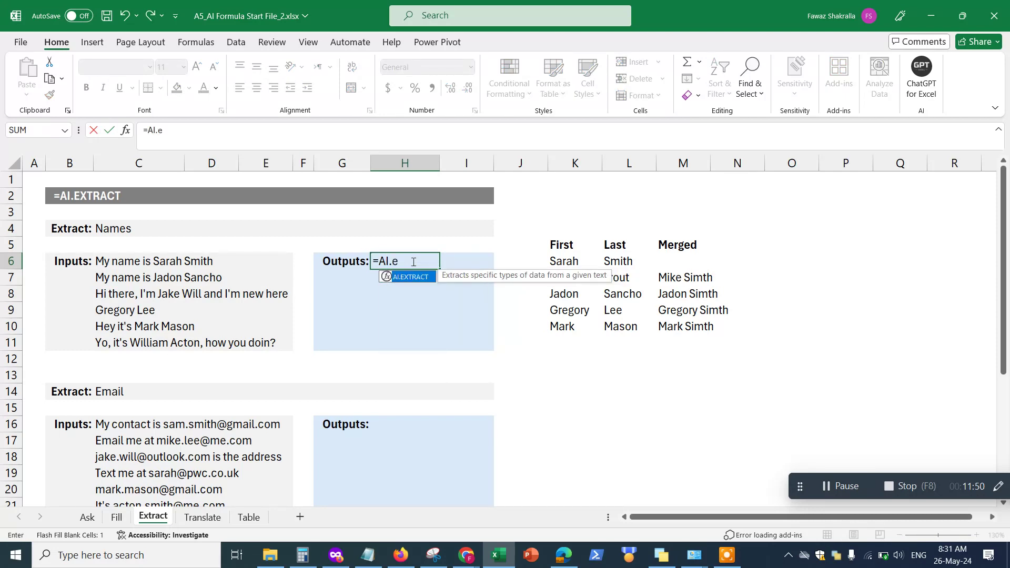
pyautogui.write('xtr')
pyautogui.press('Tab')
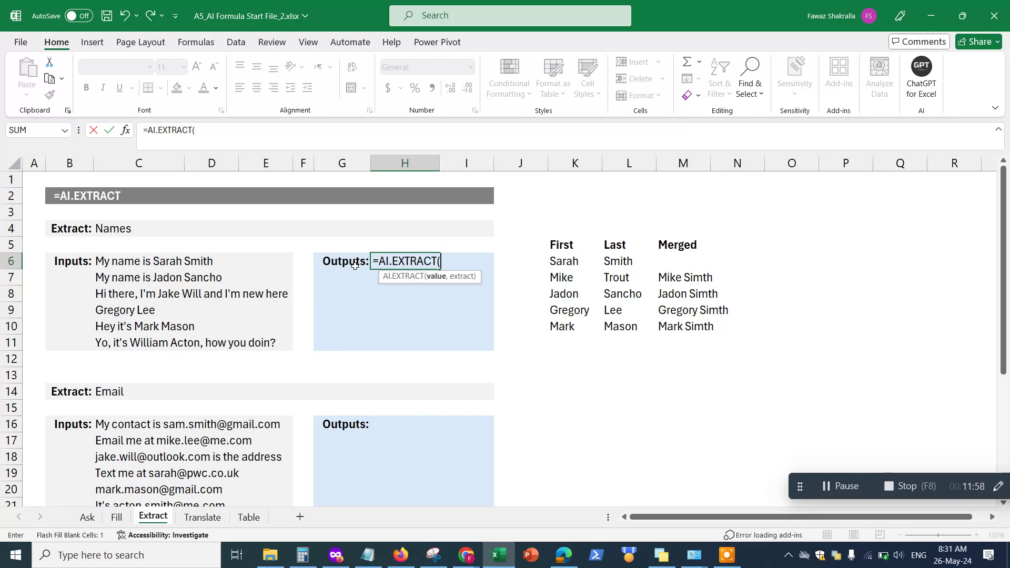
pyautogui.click(107, 262)
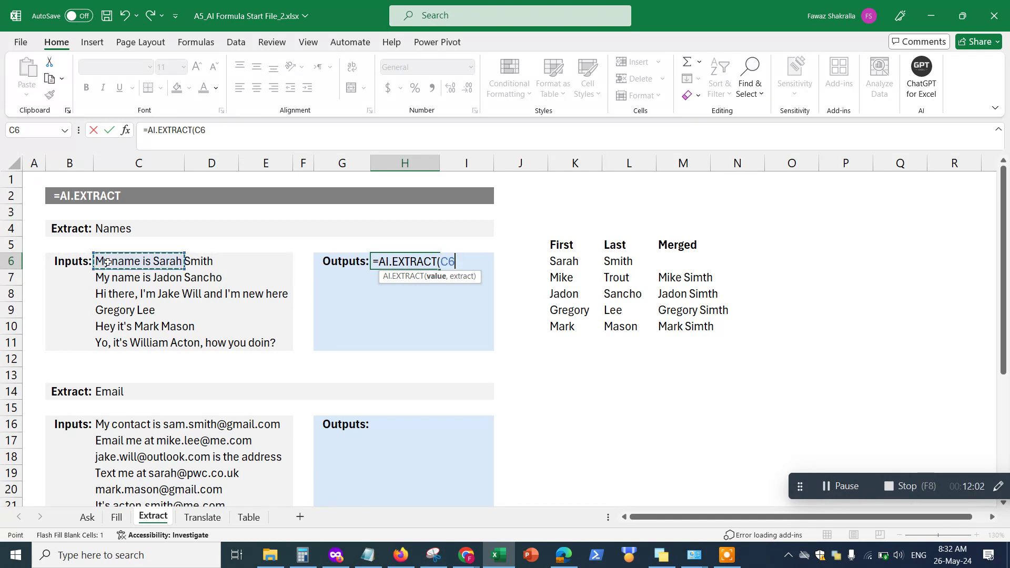
pyautogui.write(',')
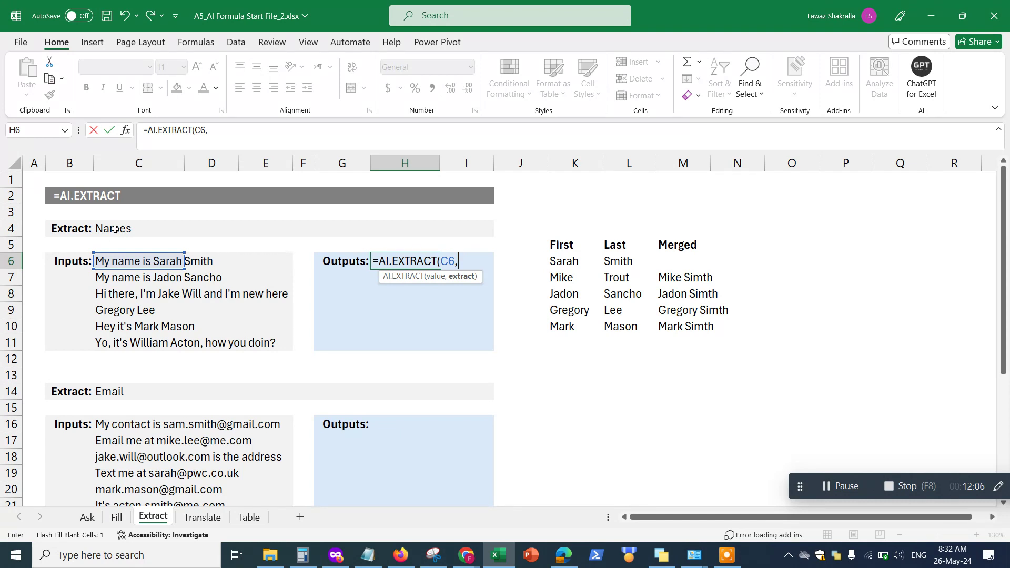
pyautogui.click(114, 229)
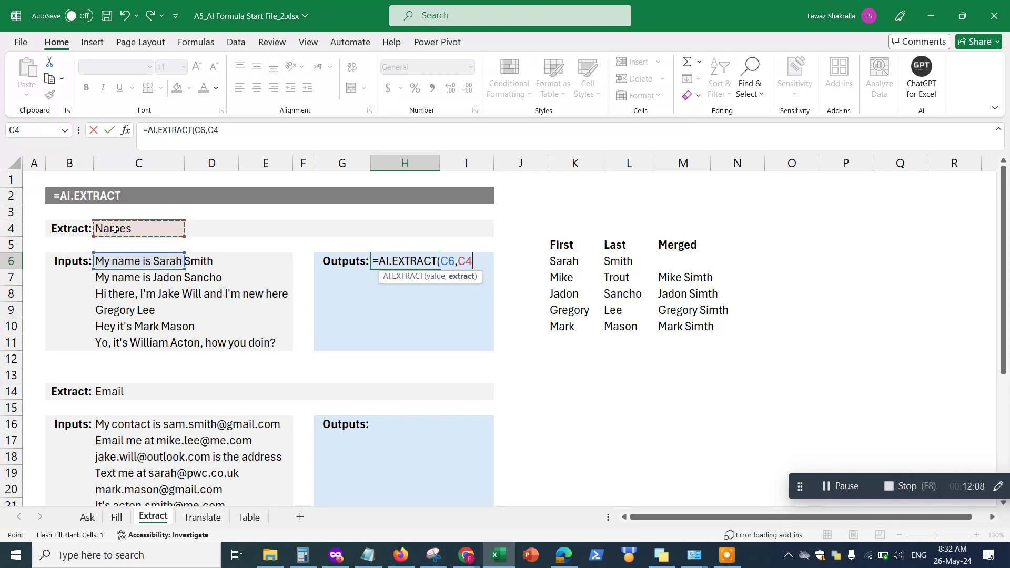
pyautogui.write(')')
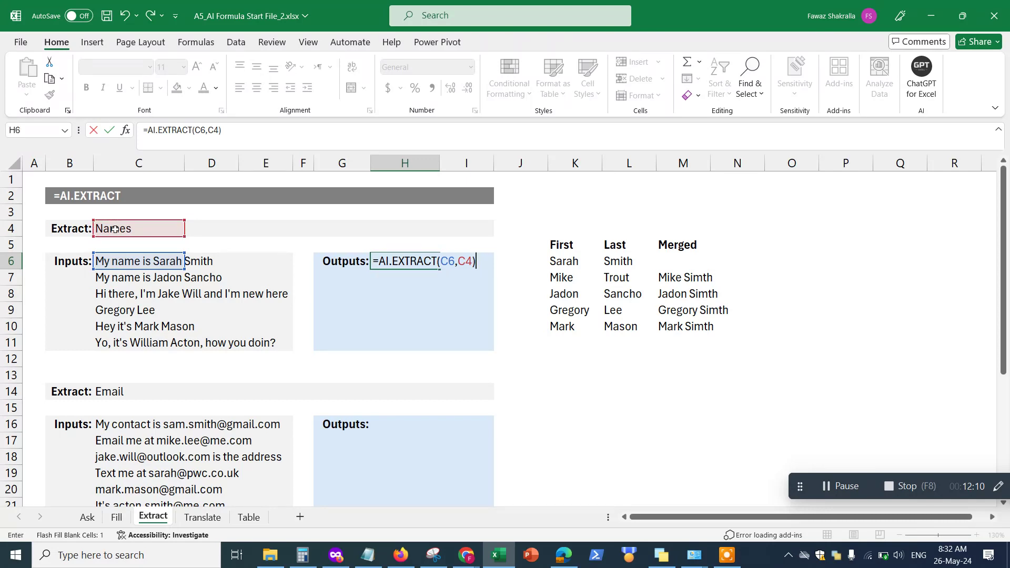
pyautogui.press('Return')
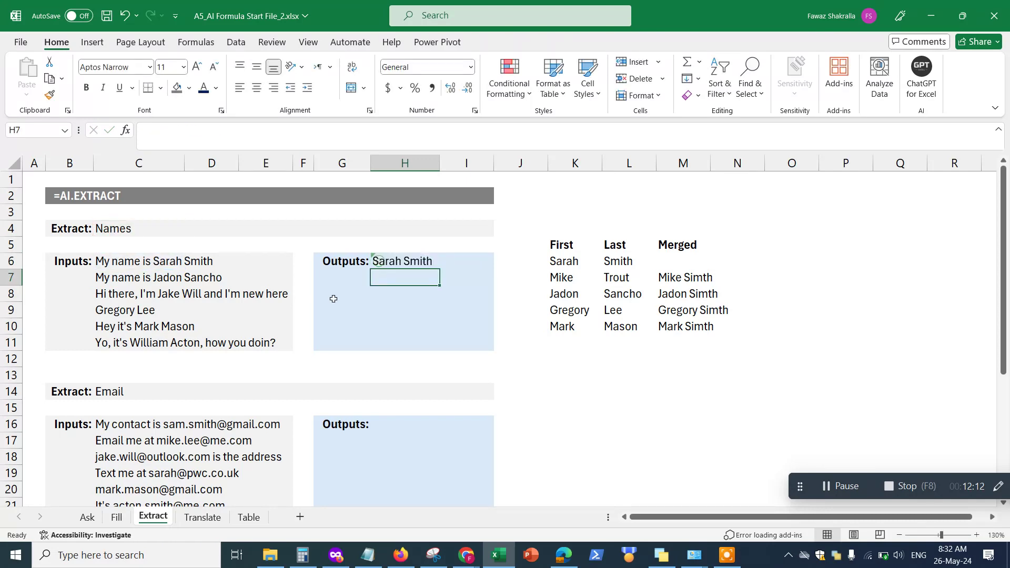
# Copy the H6 formula down to H11, then undo that fill
pyautogui.click(412, 261)
pyautogui.moveTo(440, 269); pyautogui.dragTo(442, 350)
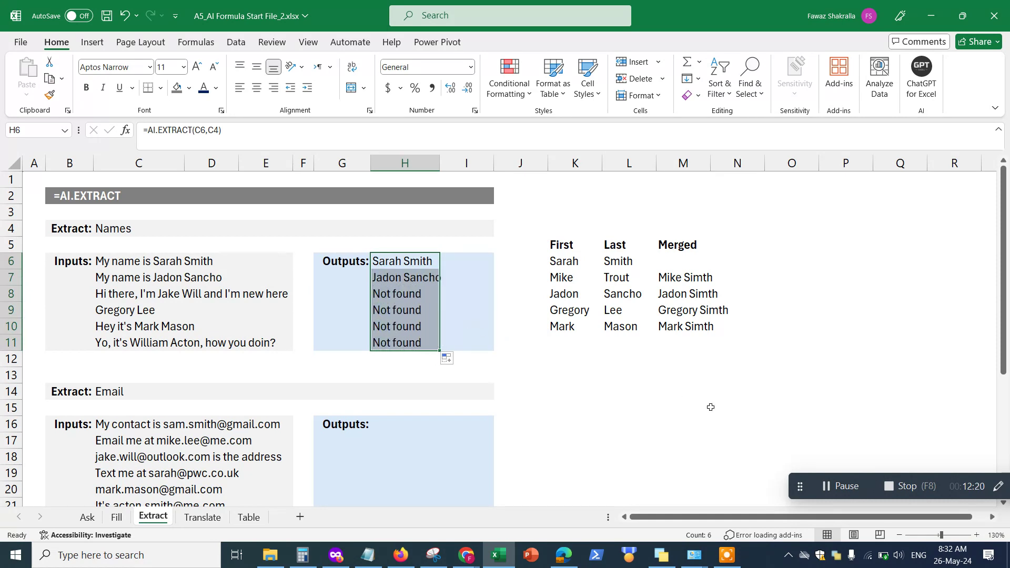
pyautogui.hotkey('ctrl', 'z')
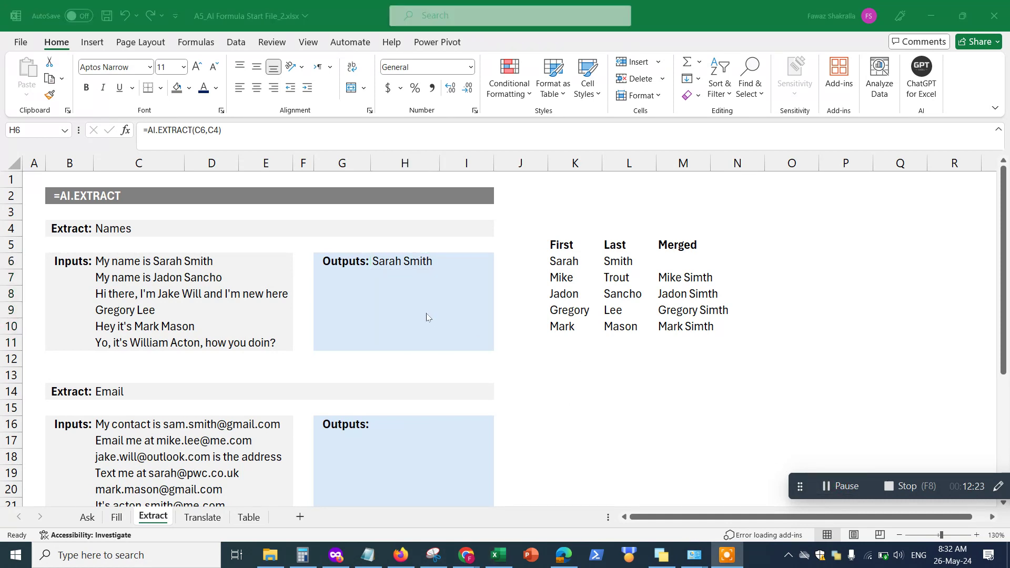
# Re-enter H6 as =AI.EXTRACT(C6:C11,C4) so all six extracted names fill H6:H11
pyautogui.click(384, 265)
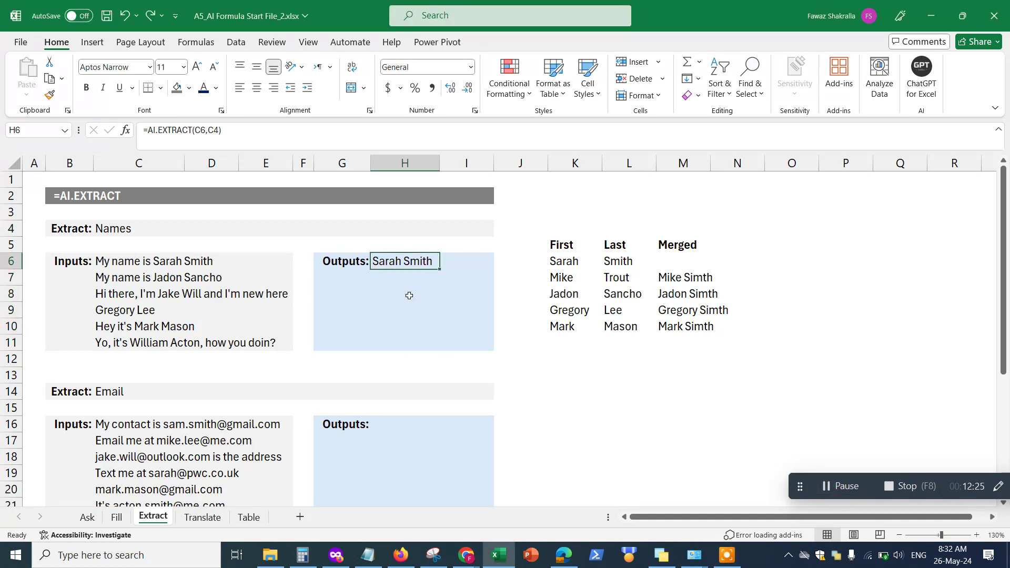
pyautogui.write('=AI')
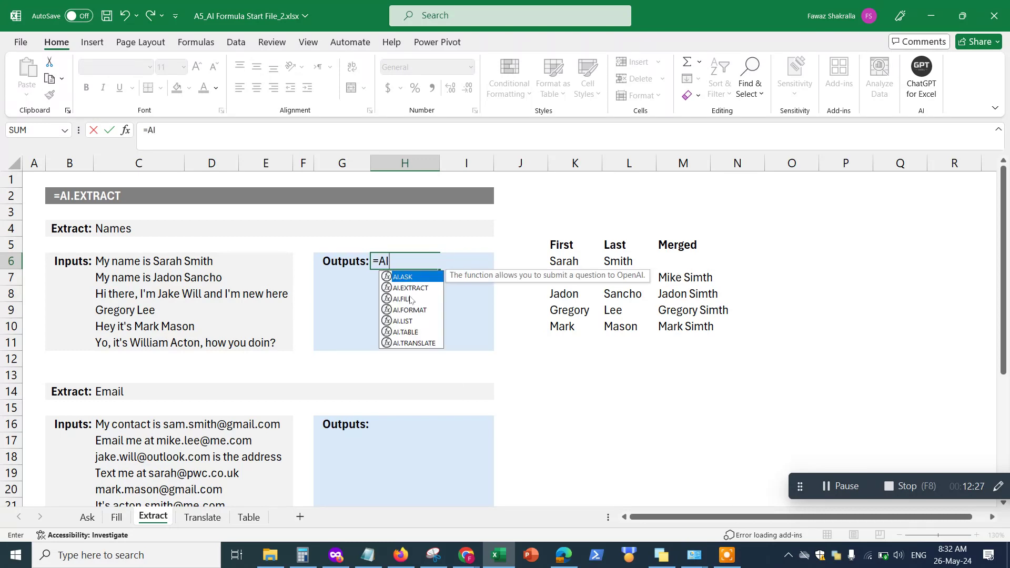
pyautogui.write('.ext')
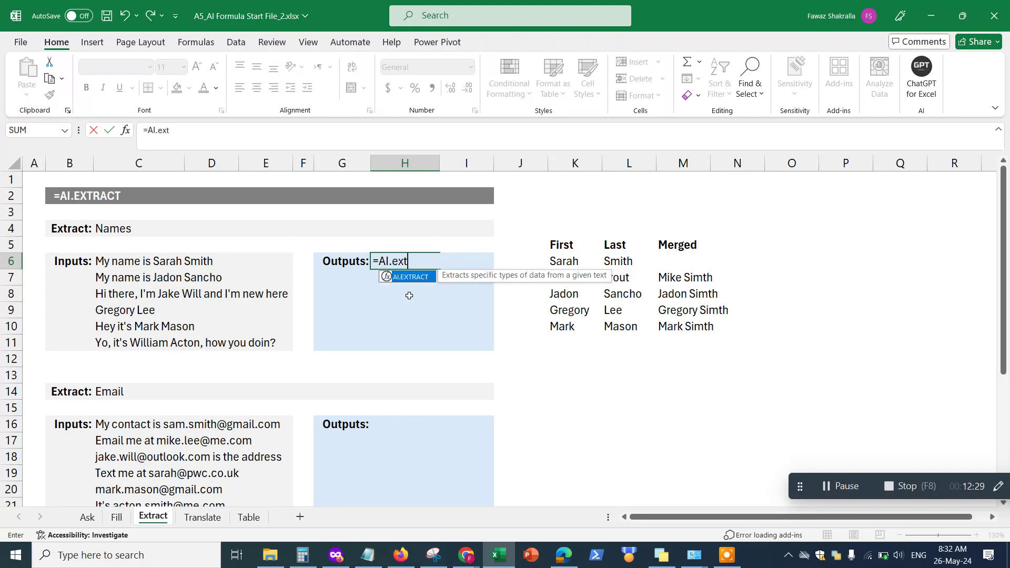
pyautogui.press('Tab')
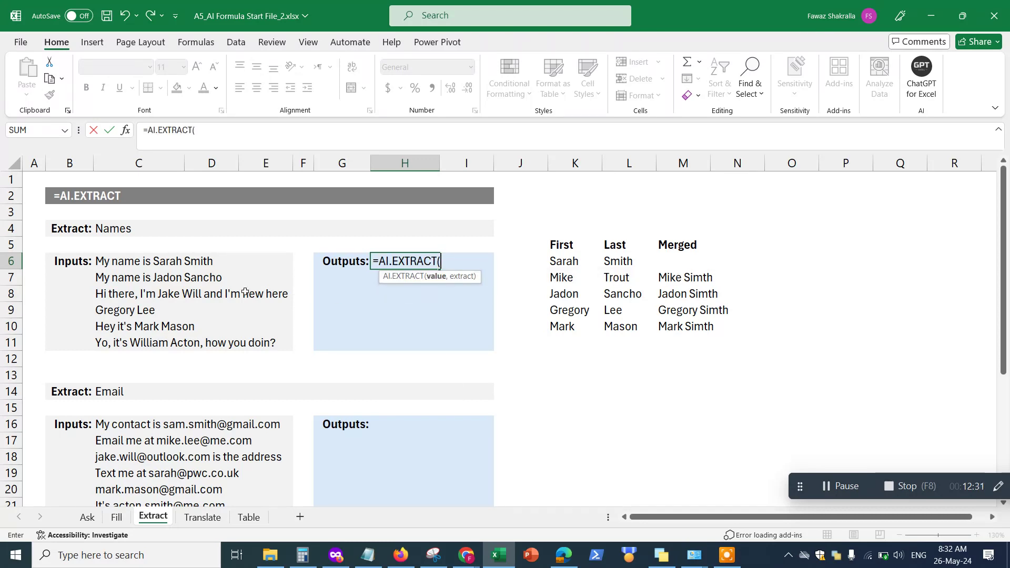
pyautogui.moveTo(113, 264); pyautogui.dragTo(115, 339)
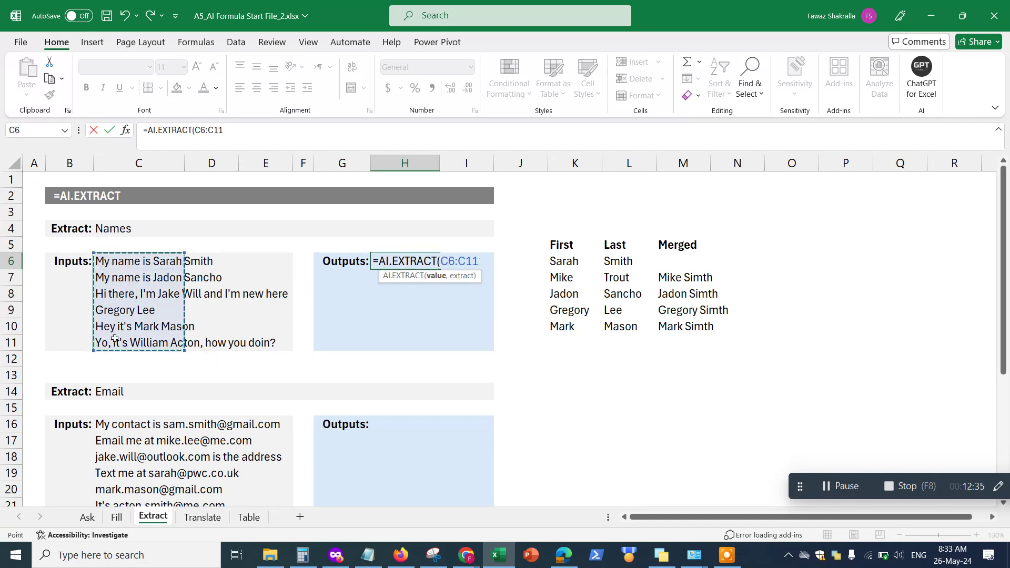
pyautogui.write(',')
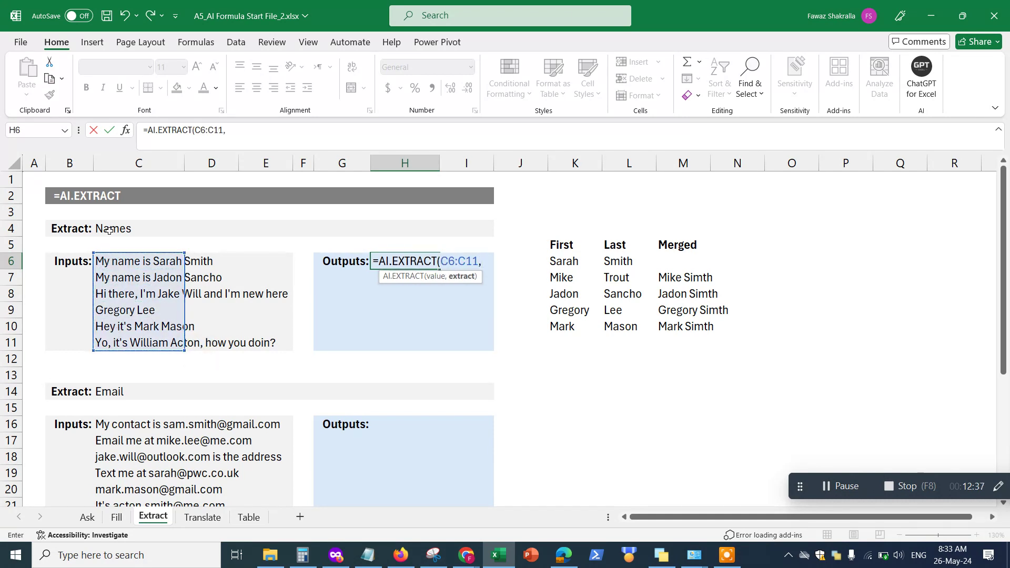
pyautogui.click(109, 230)
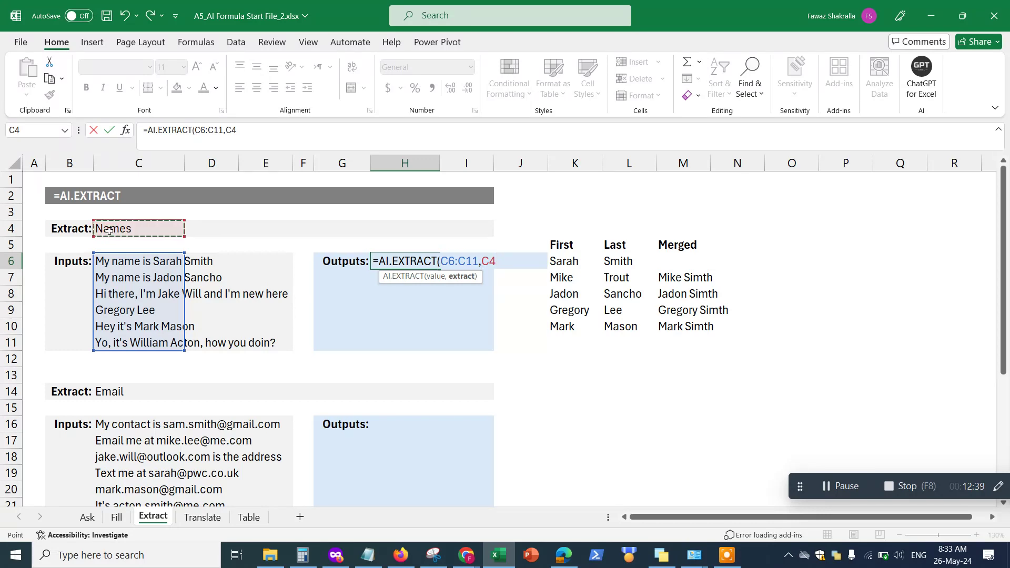
pyautogui.write(')')
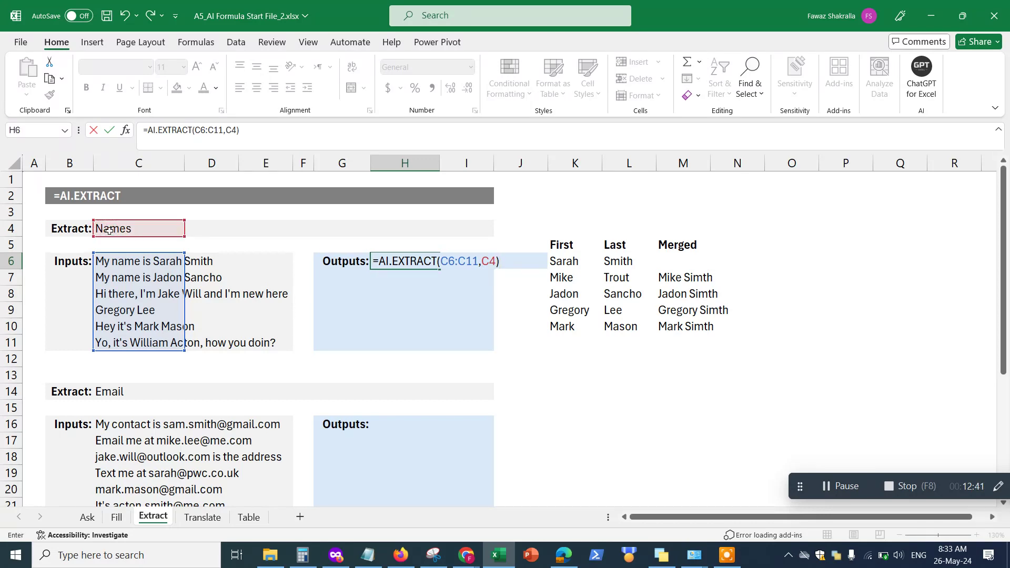
pyautogui.press('Return')
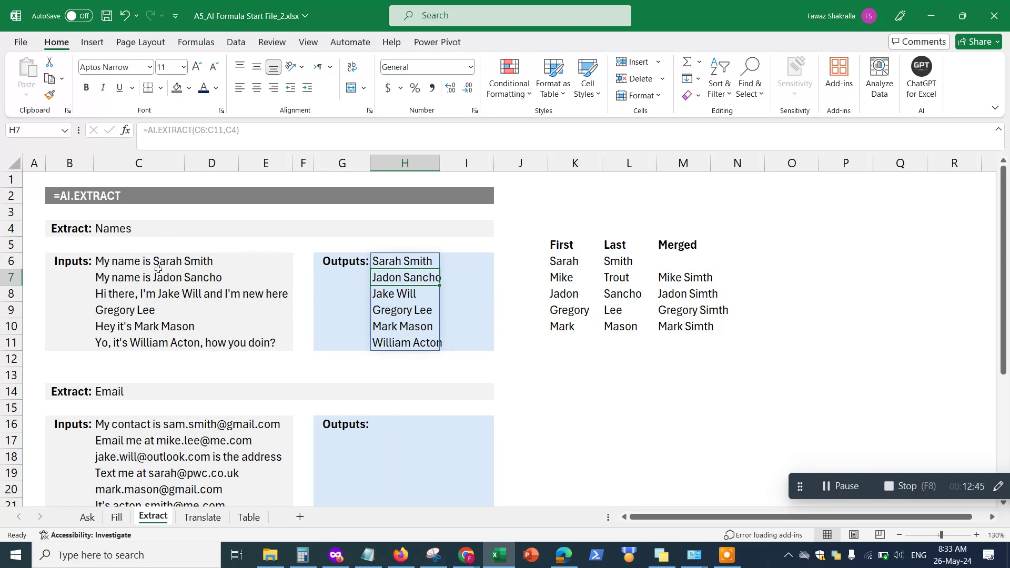
pyautogui.moveTo(112, 278); pyautogui.dragTo(134, 327)
pyautogui.click(401, 281)
pyautogui.click(115, 228)
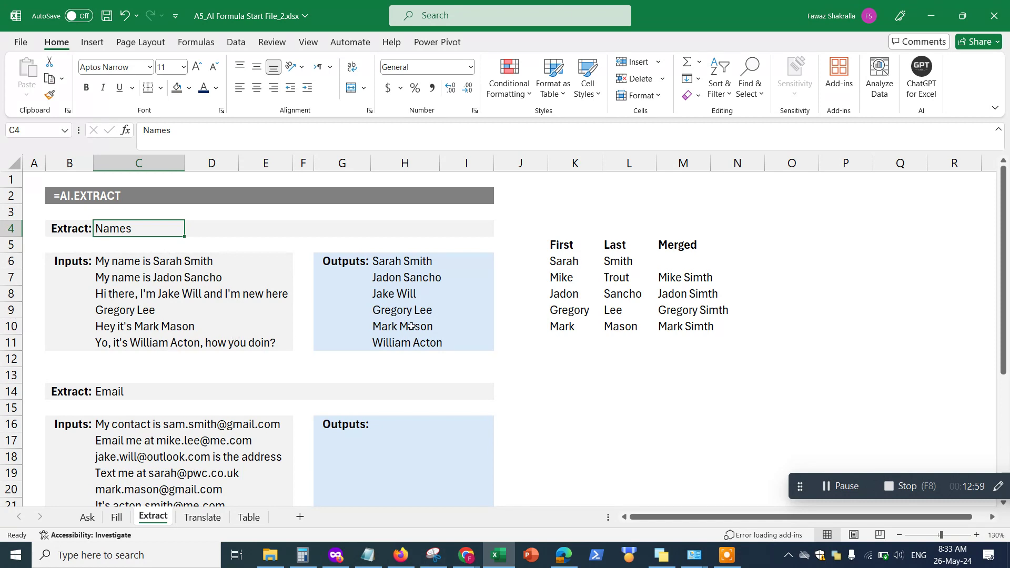
pyautogui.click(383, 328)
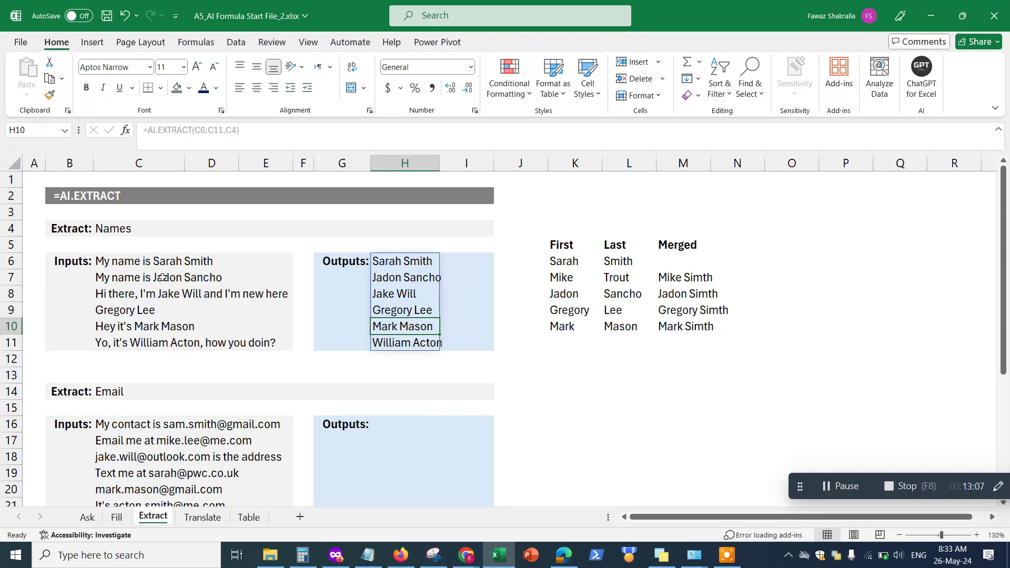
pyautogui.click(136, 277)
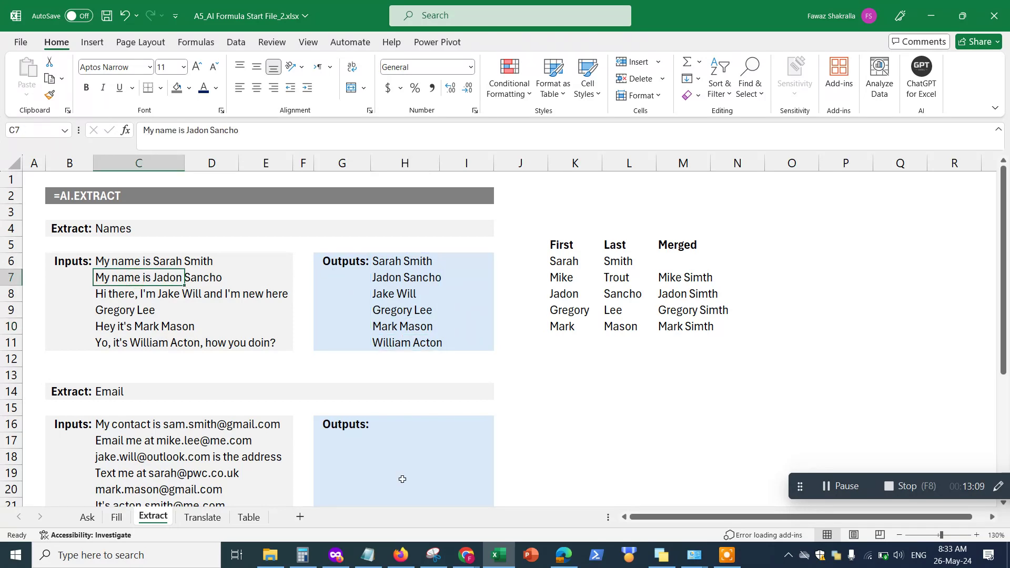
pyautogui.click(382, 428)
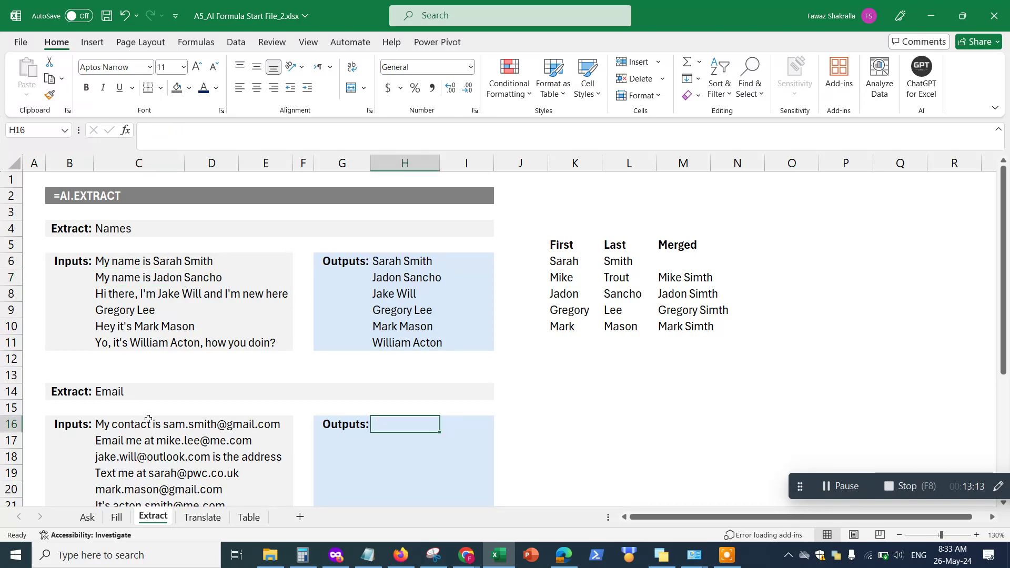
pyautogui.scroll(-2, 212, 441)
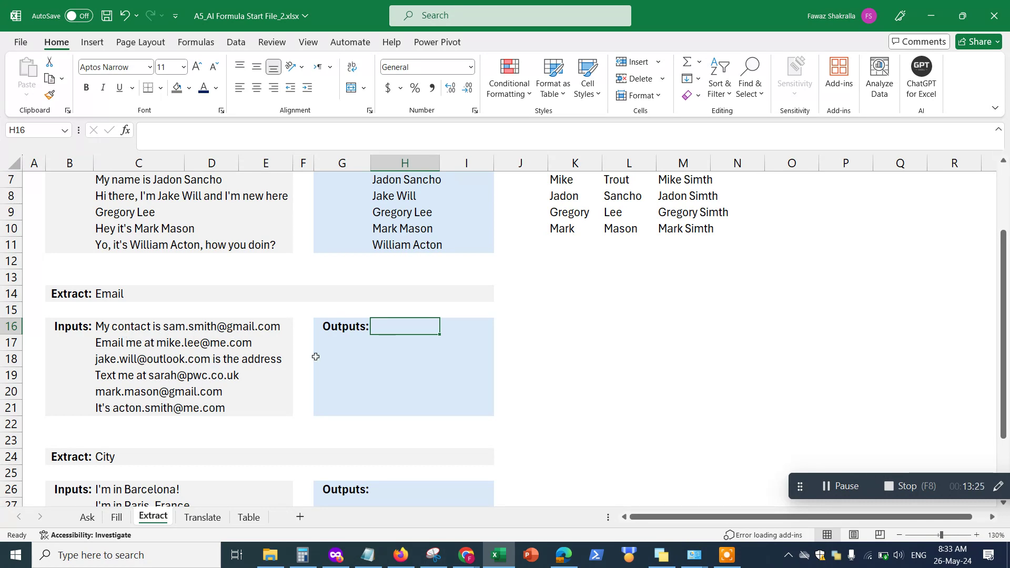
pyautogui.scroll(1, 363, 358)
pyautogui.scroll(-3, 186, 384)
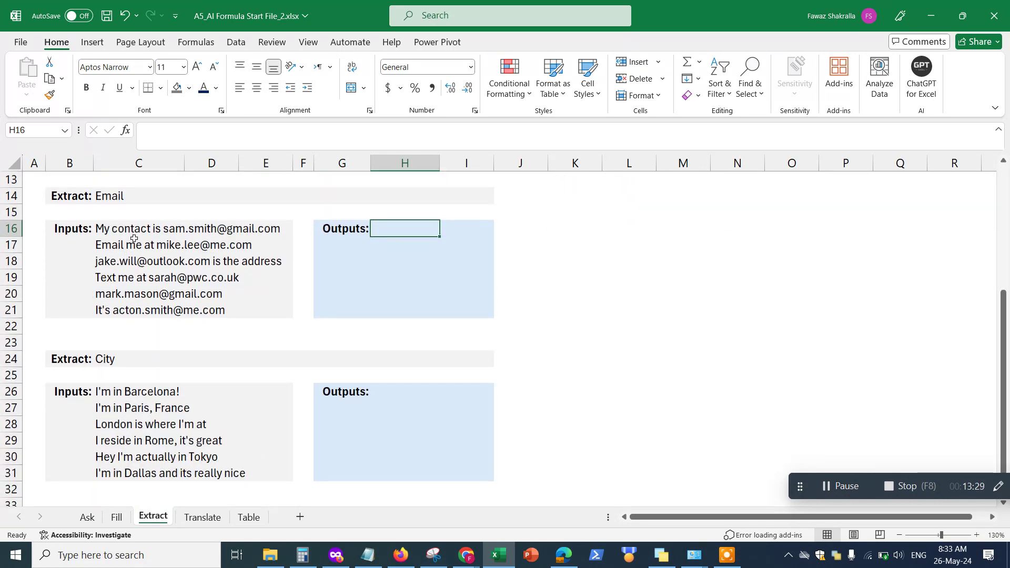
pyautogui.scroll(2, 248, 258)
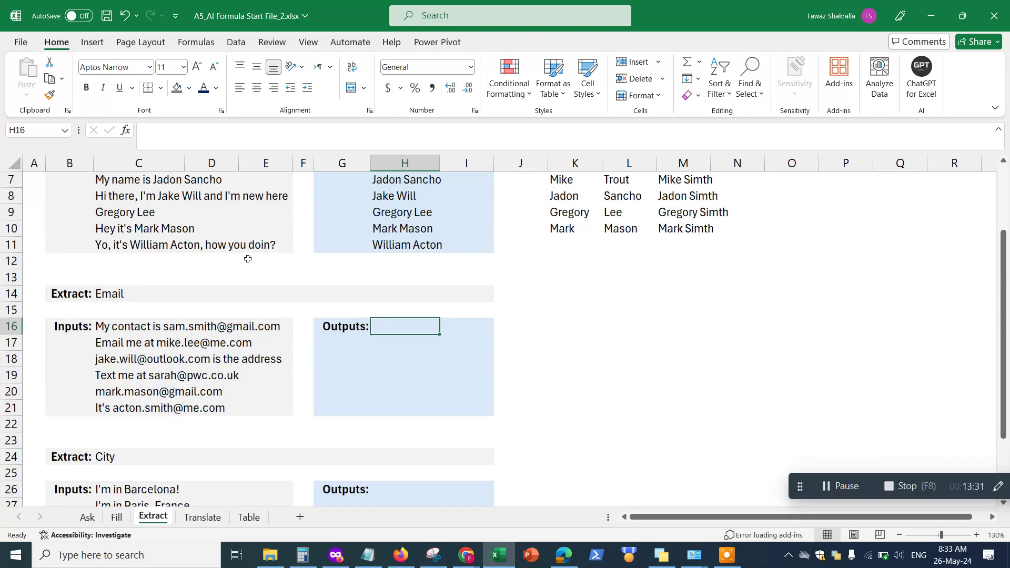
# Enter =AI.EXTRACT(C16:C21,C14) in H16 to spill the six email addresses into H16:H21
pyautogui.write('=')
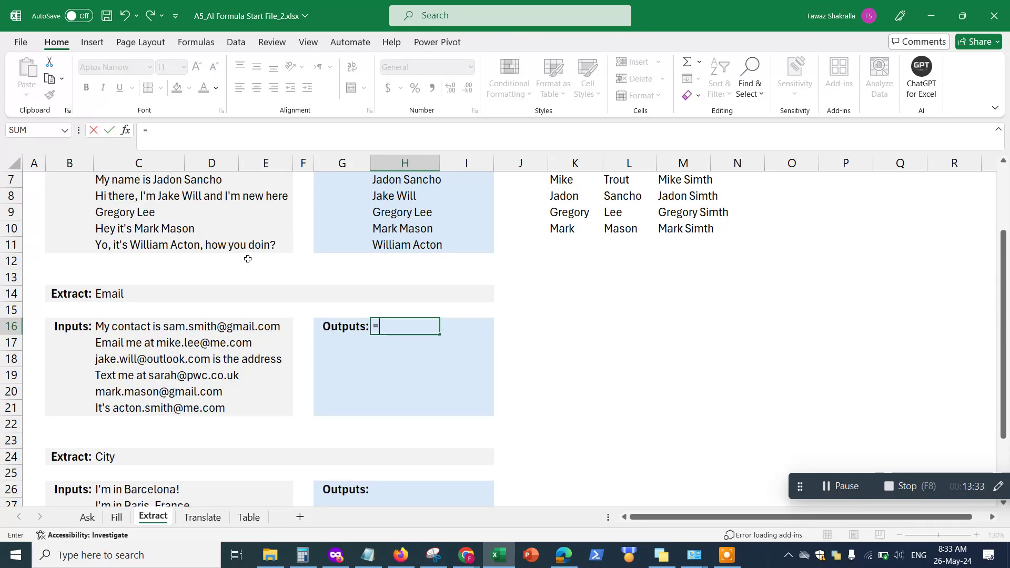
pyautogui.write('AI.ext')
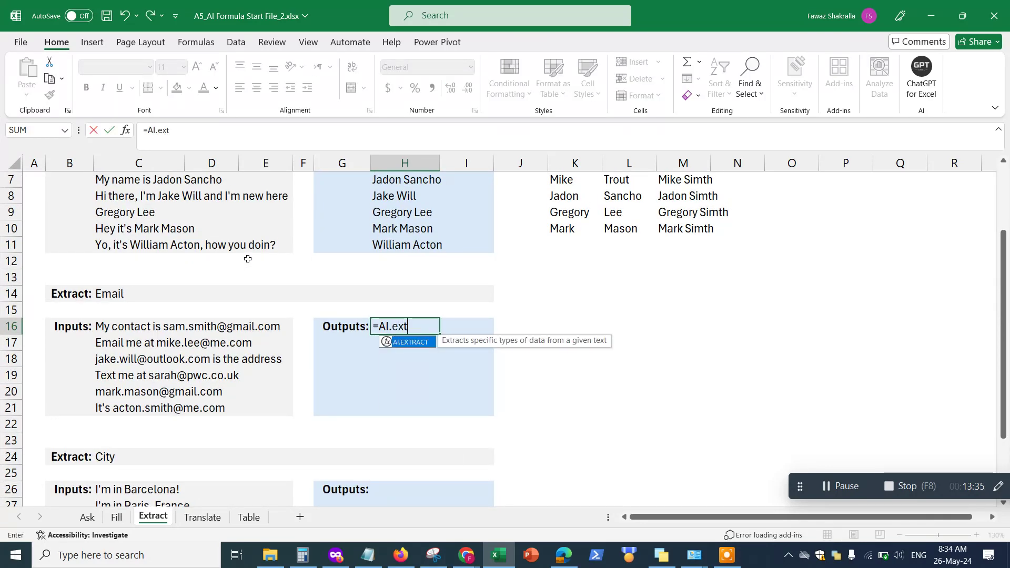
pyautogui.press('Tab')
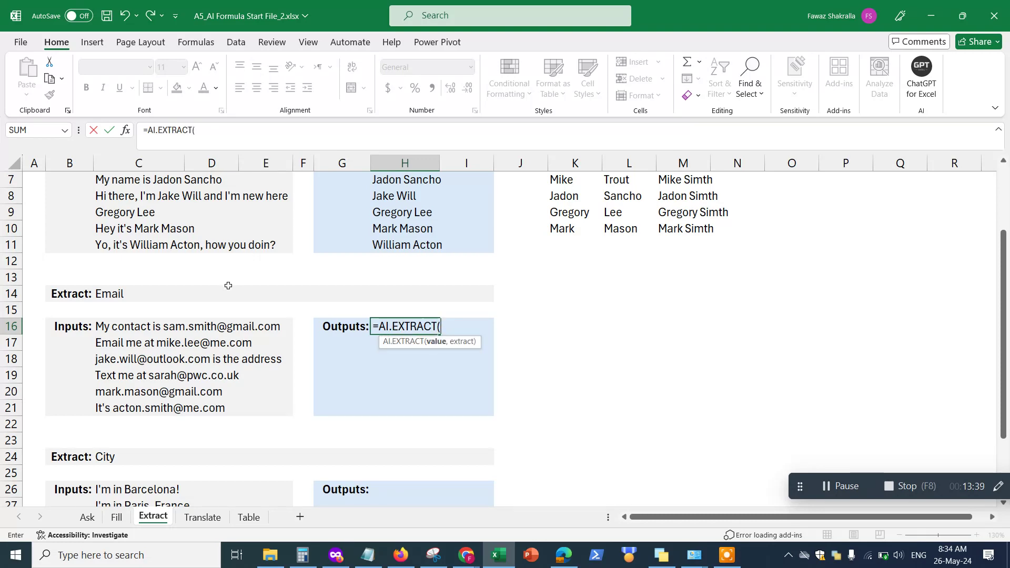
pyautogui.moveTo(109, 327); pyautogui.dragTo(116, 412)
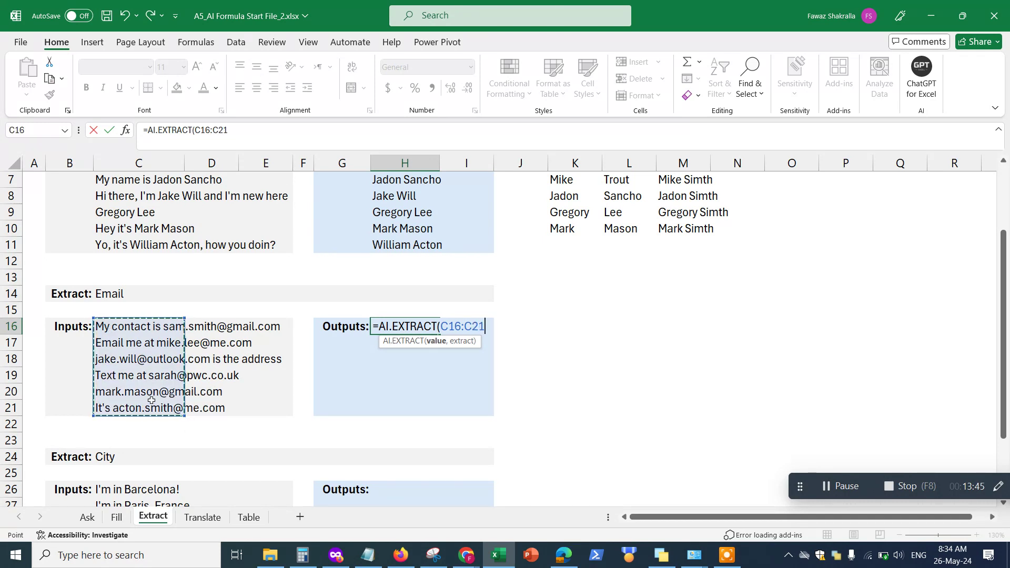
pyautogui.write(',')
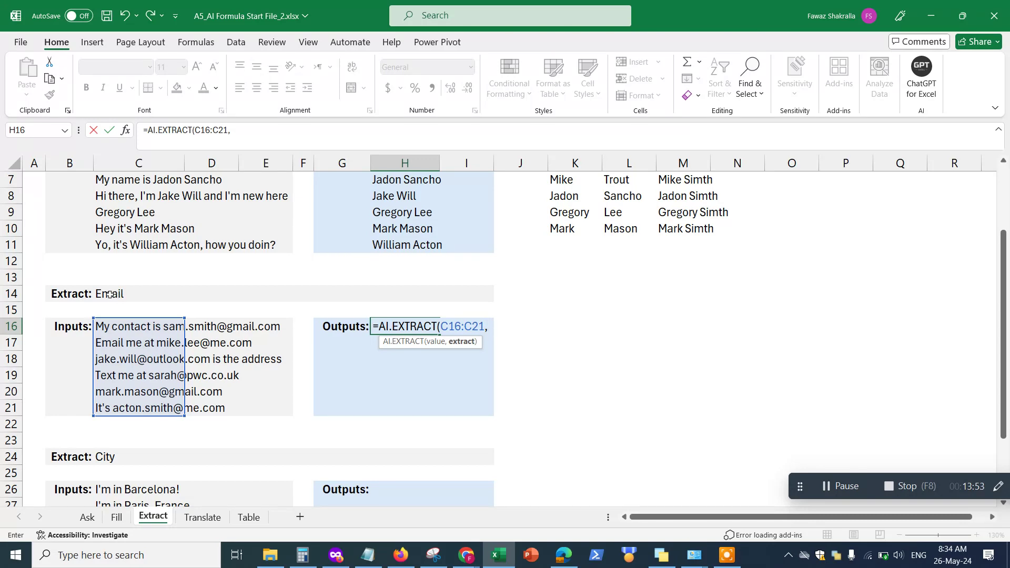
pyautogui.click(110, 295)
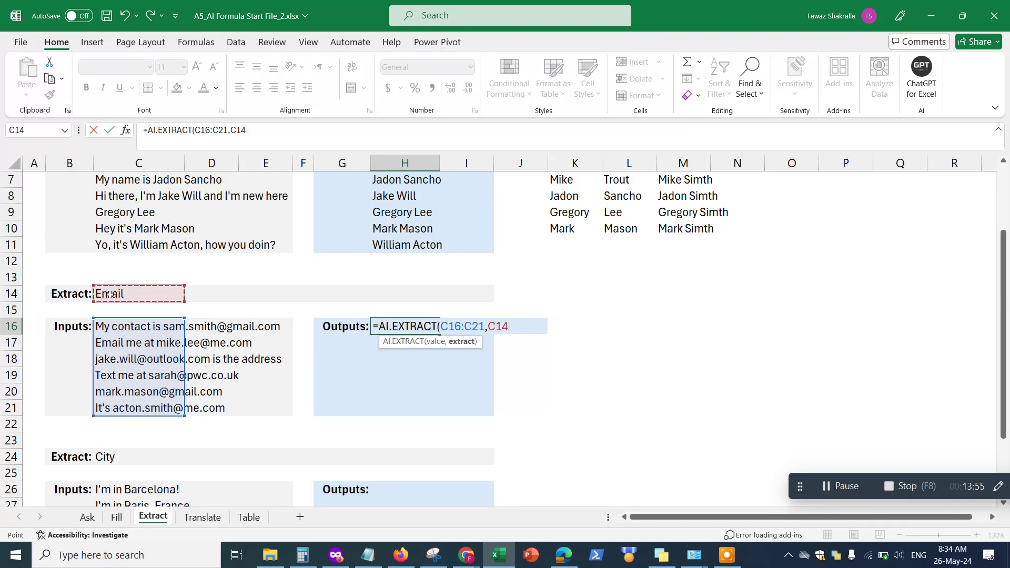
pyautogui.write(')')
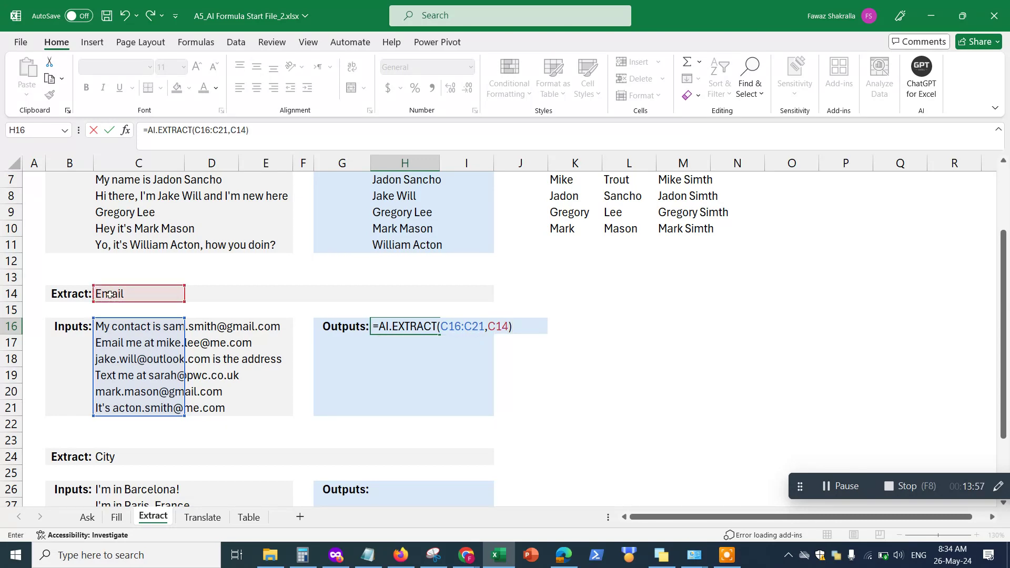
pyautogui.press('Return')
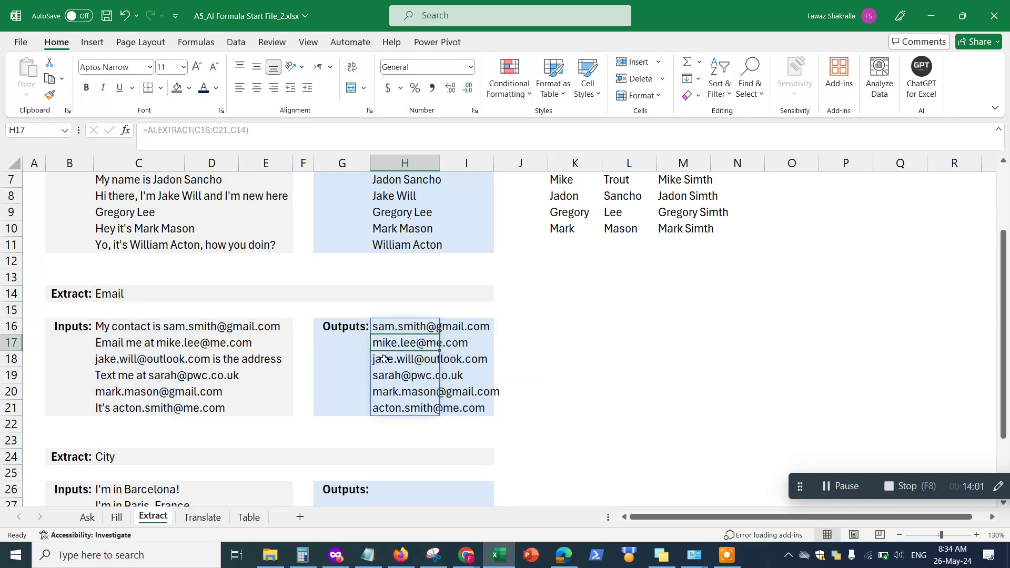
pyautogui.click(398, 325)
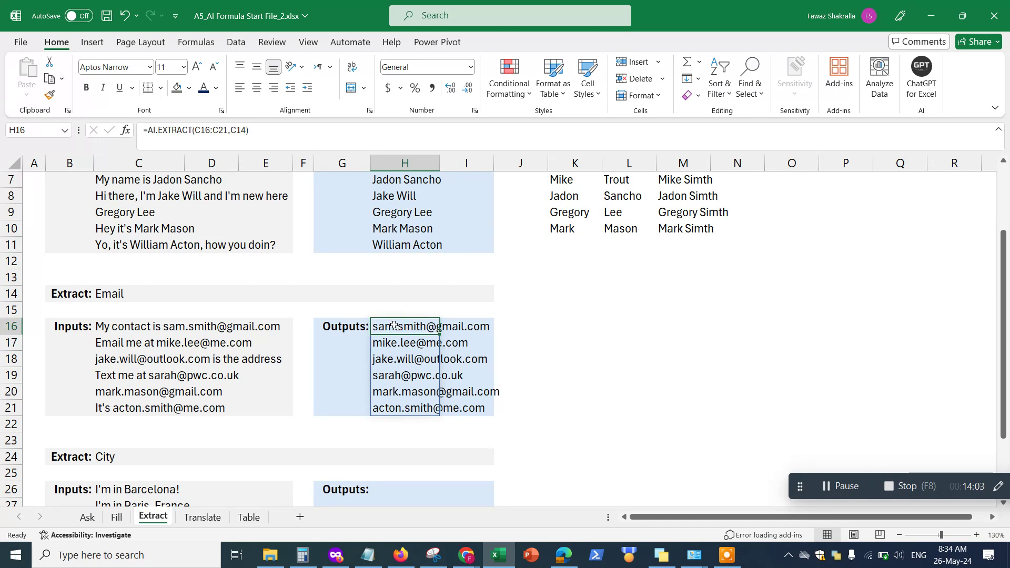
pyautogui.click(151, 330)
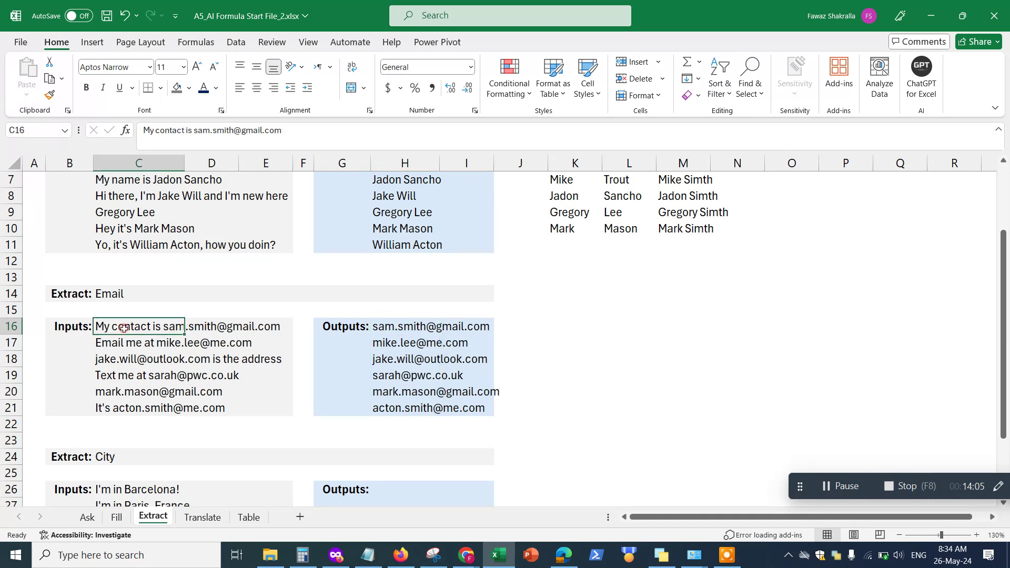
pyautogui.click(392, 347)
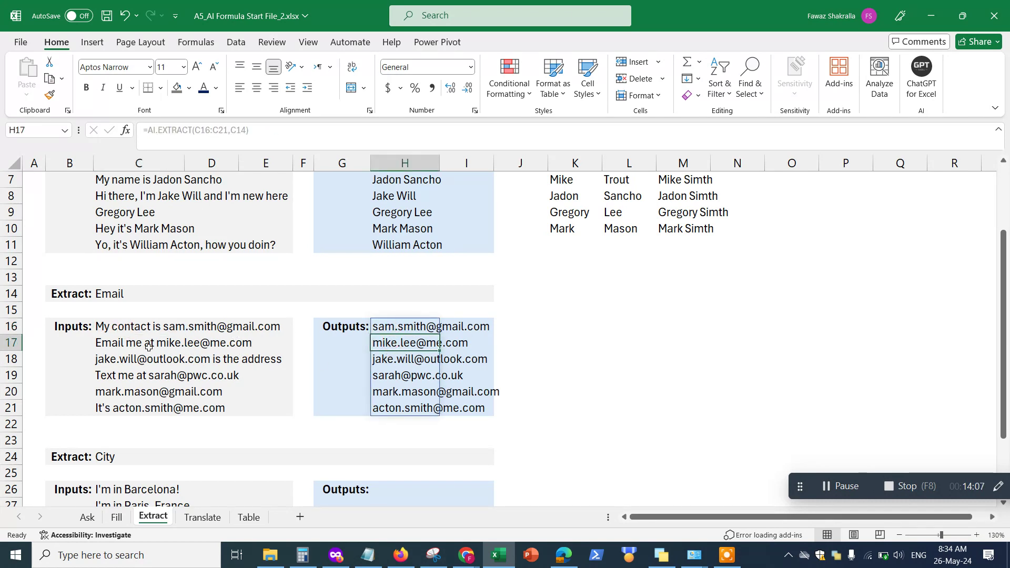
pyautogui.click(403, 361)
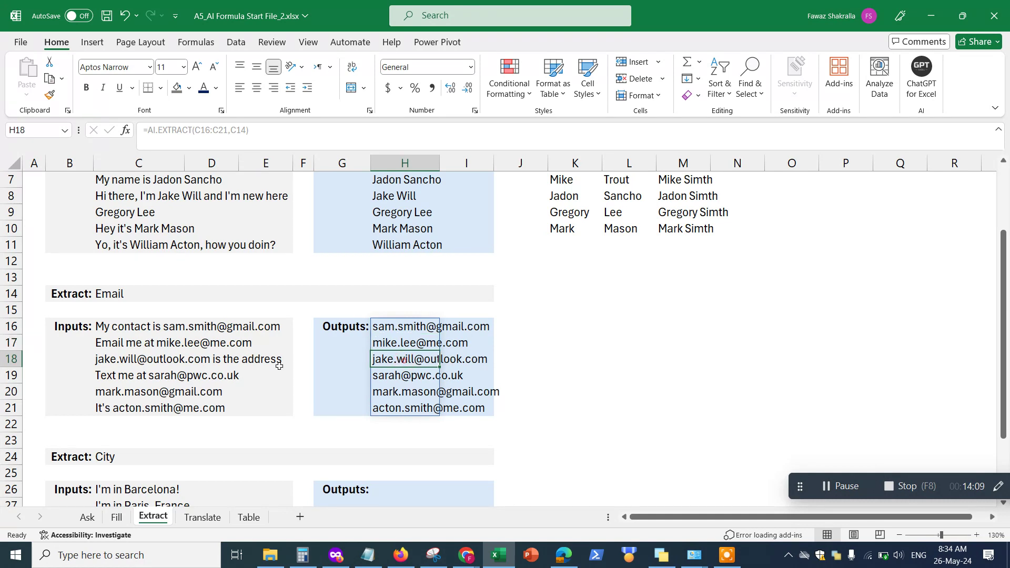
pyautogui.click(131, 368)
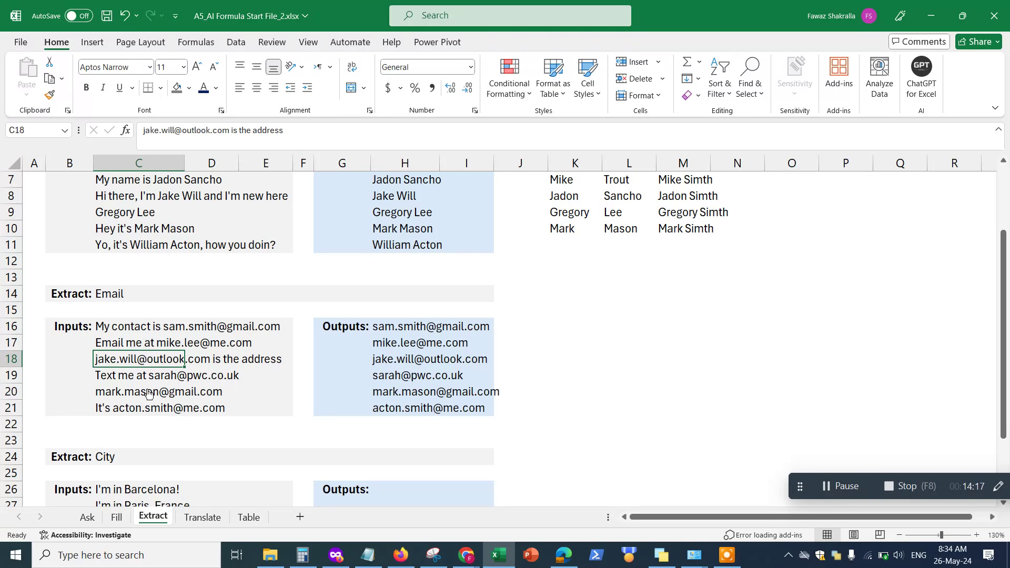
pyautogui.scroll(-1, 439, 387)
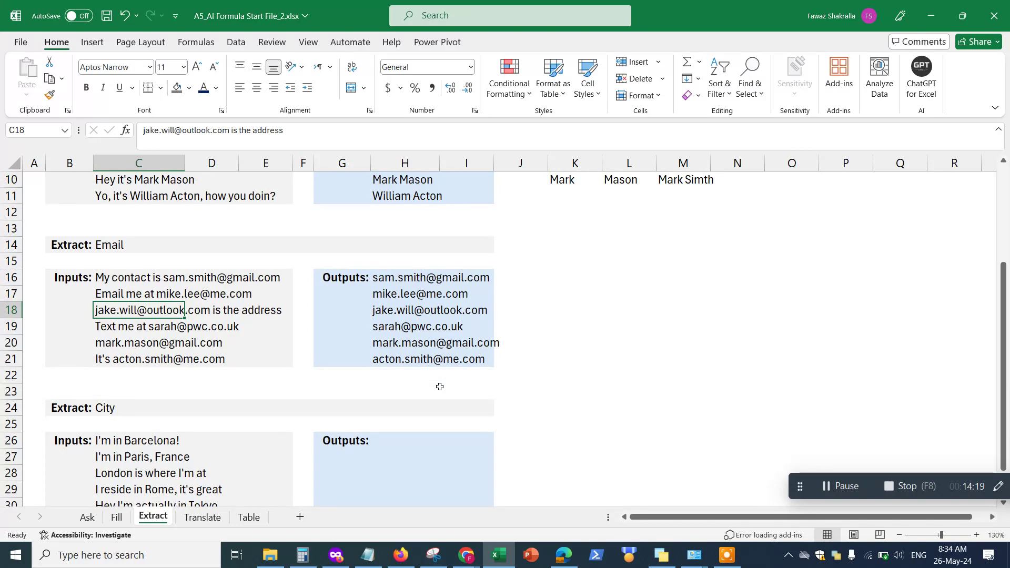
pyautogui.scroll(-2, 439, 387)
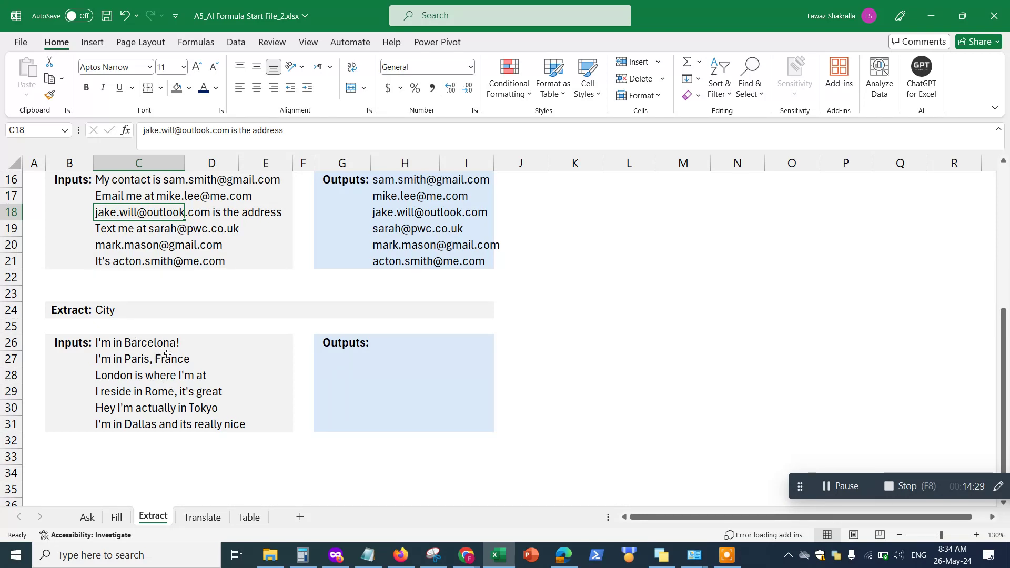
# Enter =AI.EXTRACT(C26:C31,C24) in H26 to extract the city from each sentence
pyautogui.click(400, 345)
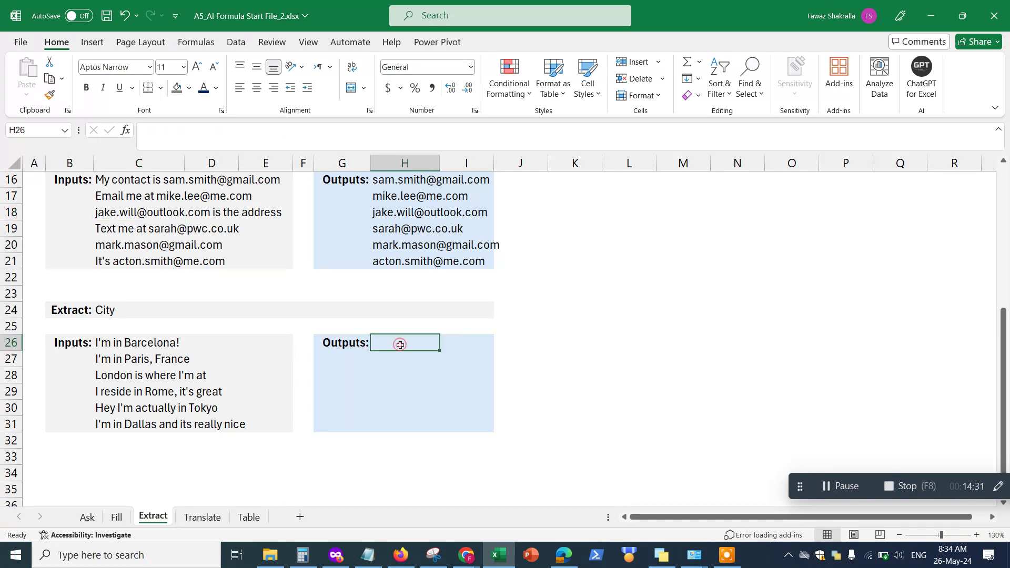
pyautogui.write('=')
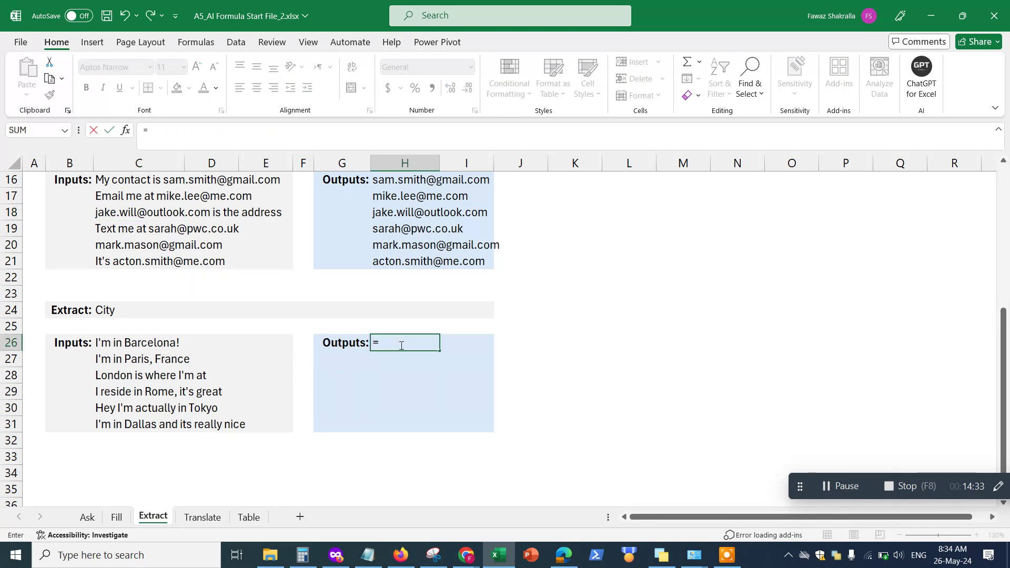
pyautogui.write('AI.ex')
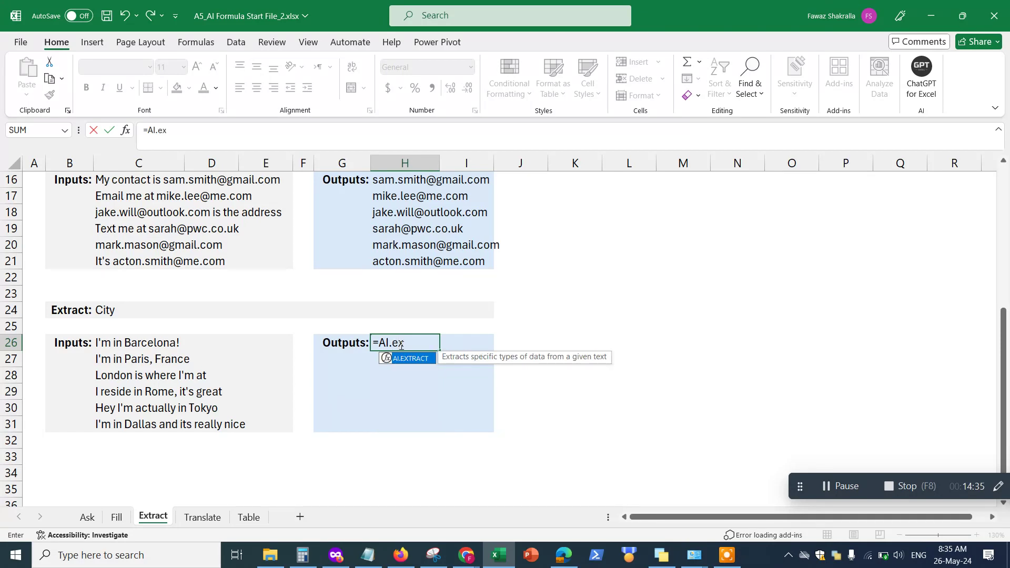
pyautogui.press('Tab')
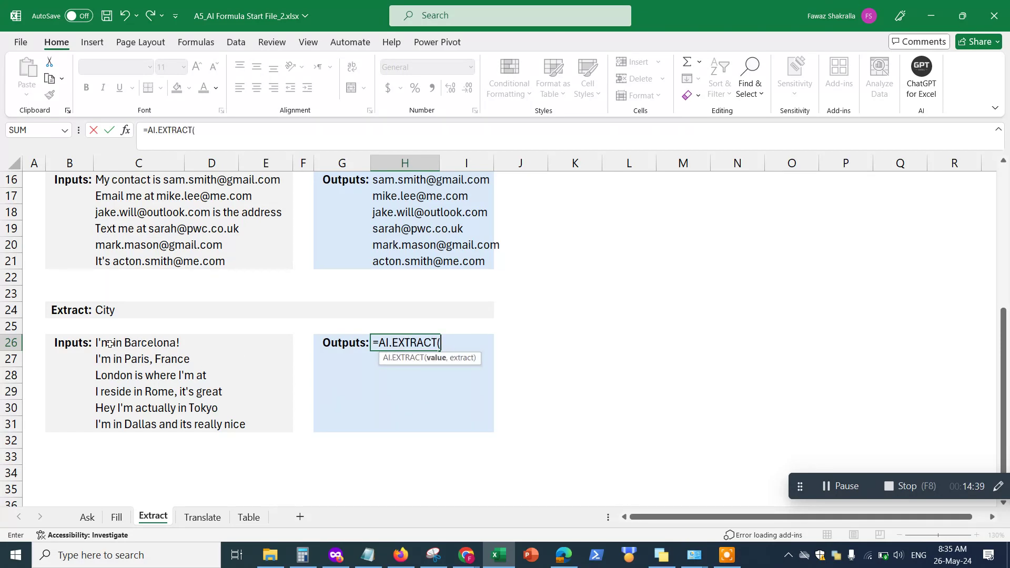
pyautogui.moveTo(109, 344); pyautogui.dragTo(117, 425)
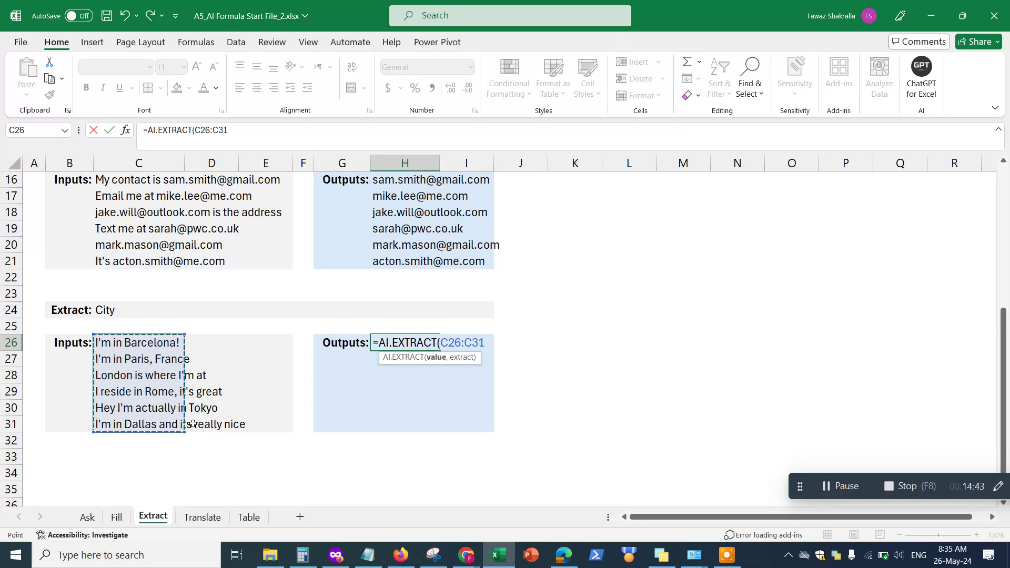
pyautogui.write(',')
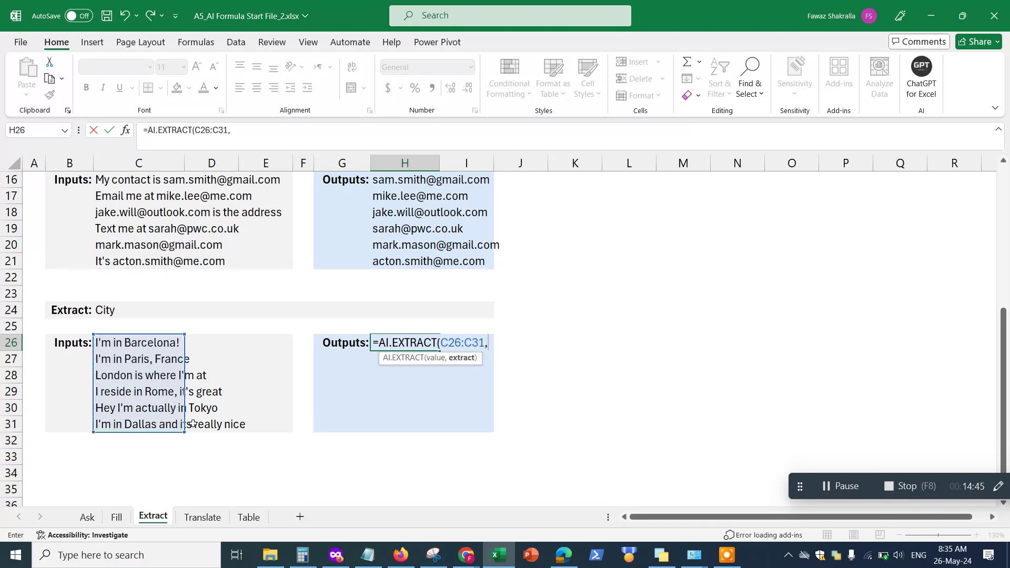
pyautogui.click(105, 308)
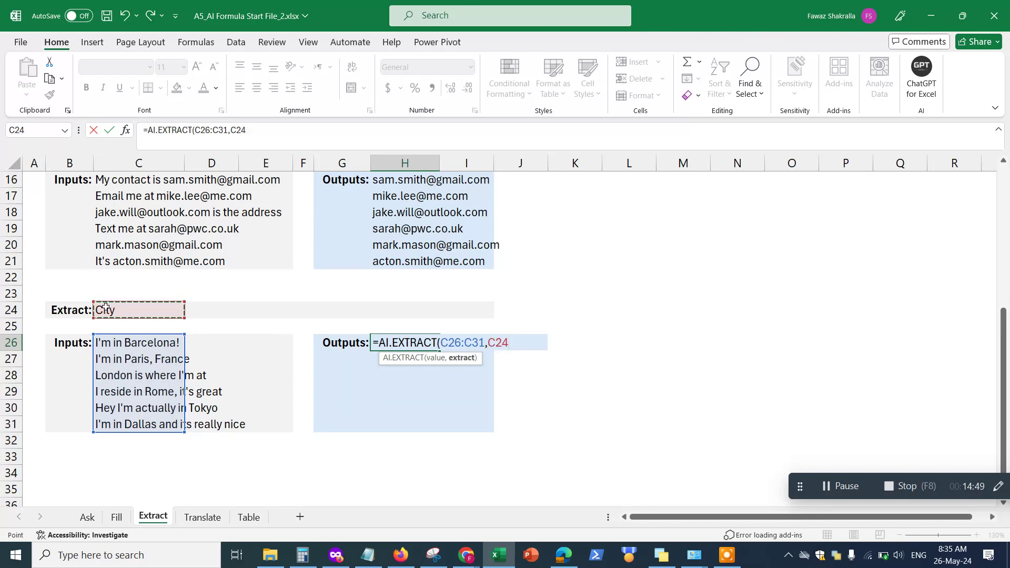
pyautogui.write(')')
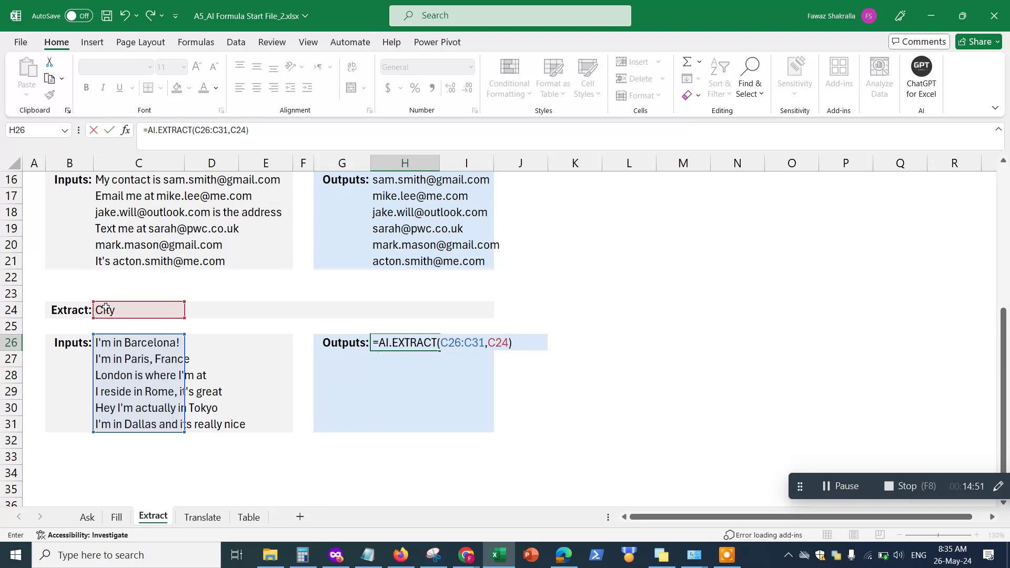
pyautogui.press('Return')
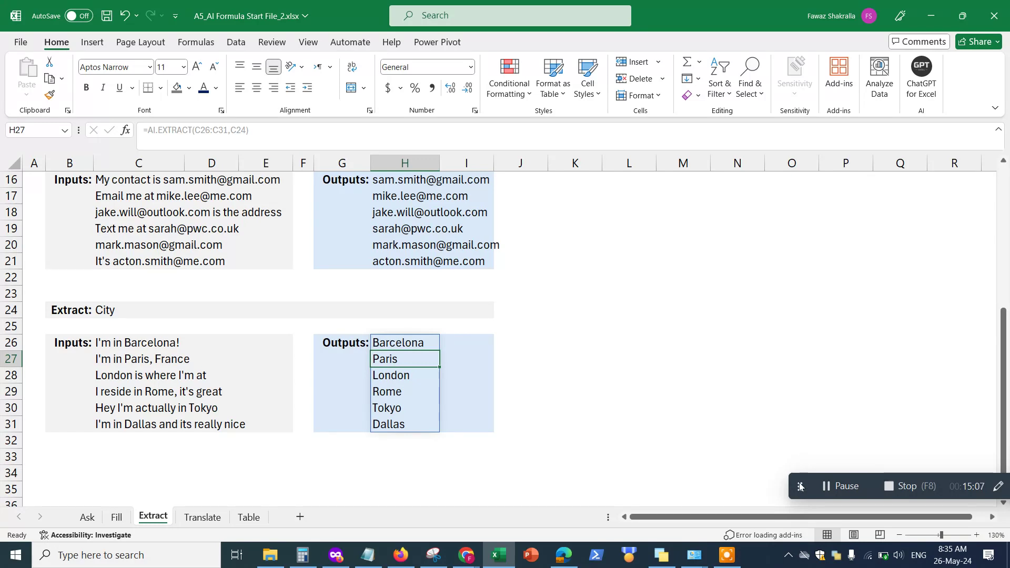
# Let the H26 formula finish spilling Barcelona, Paris, London, Rome, Tokyo and Dallas into H26:H31
pyautogui.moveTo(801, 485); pyautogui.dragTo(667, 433)
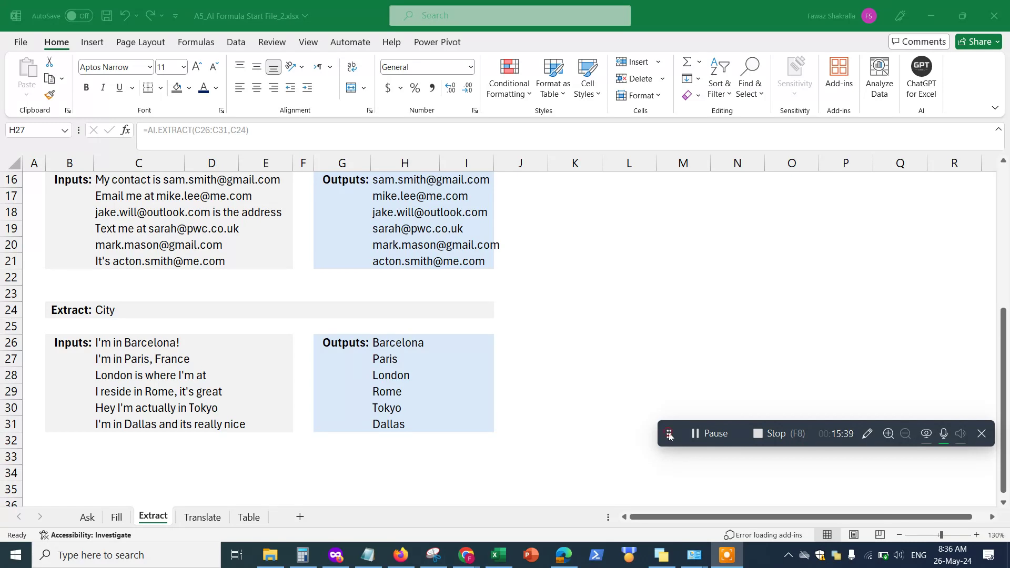
pyautogui.moveTo(669, 435); pyautogui.dragTo(651, 419)
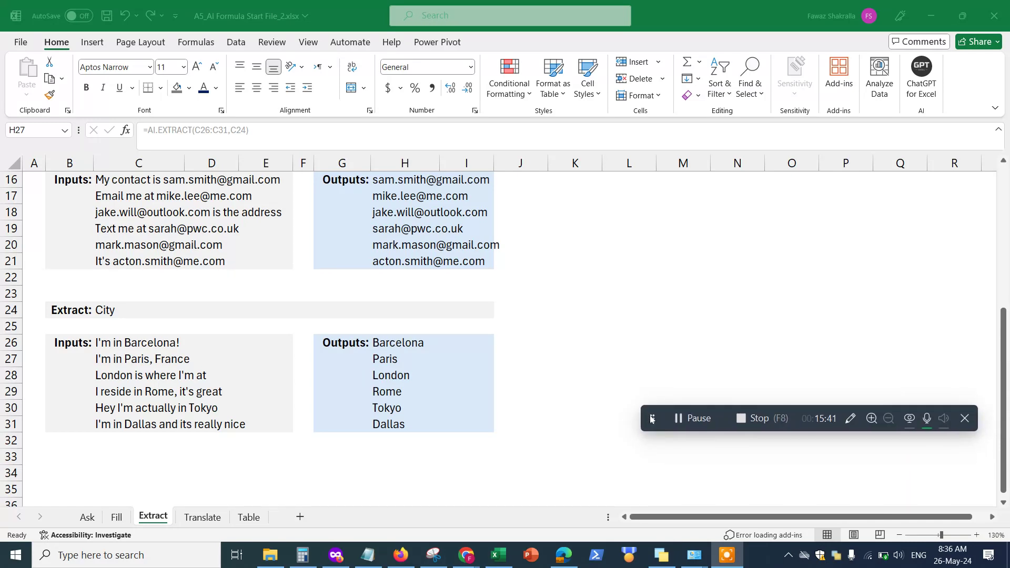